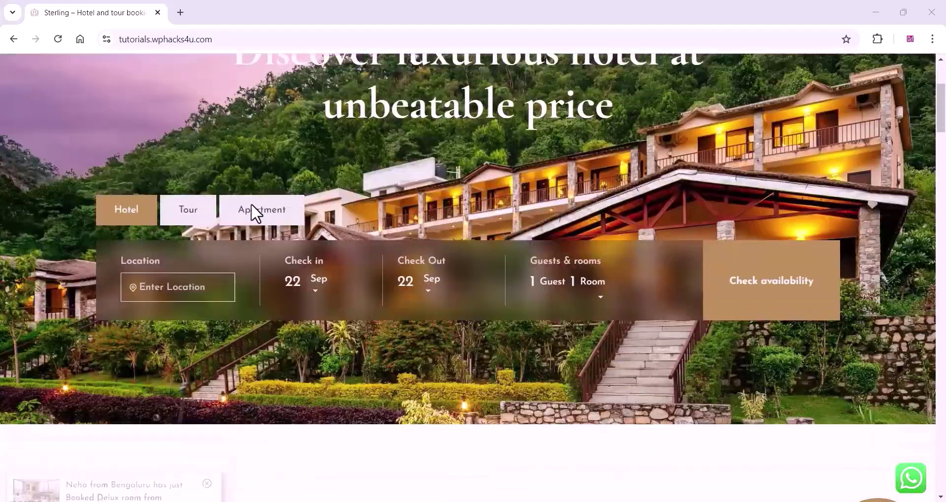
Look through the homepage from the booking search down to the tour and hotel listings and top tourist places.
scroll(251, 211, down, 12)
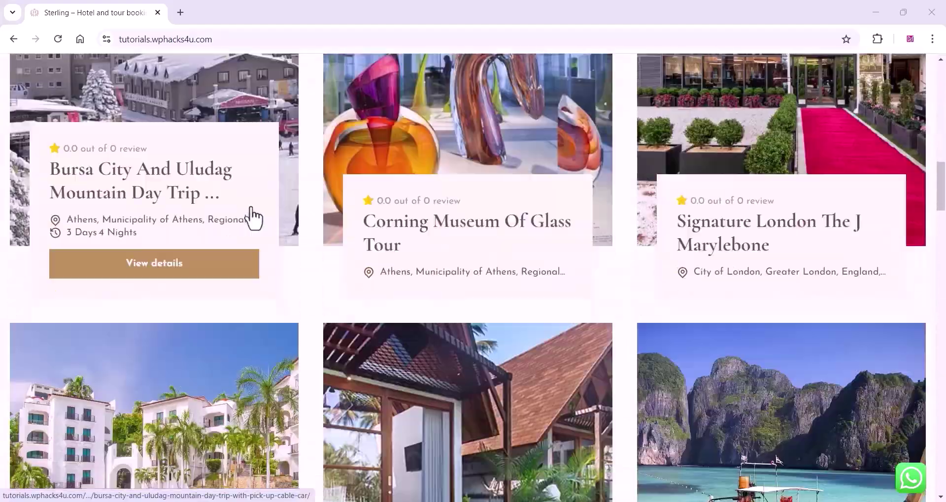
scroll(254, 218, down, 15)
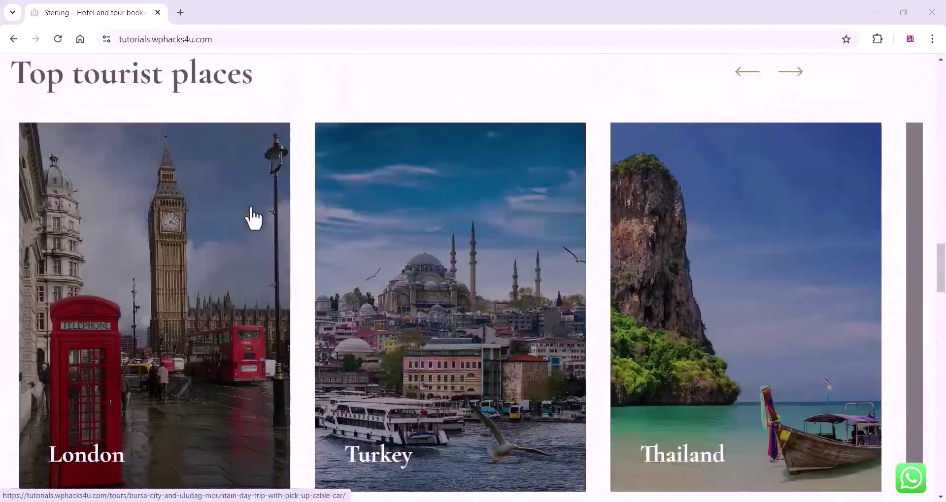
scroll(253, 218, down, 15)
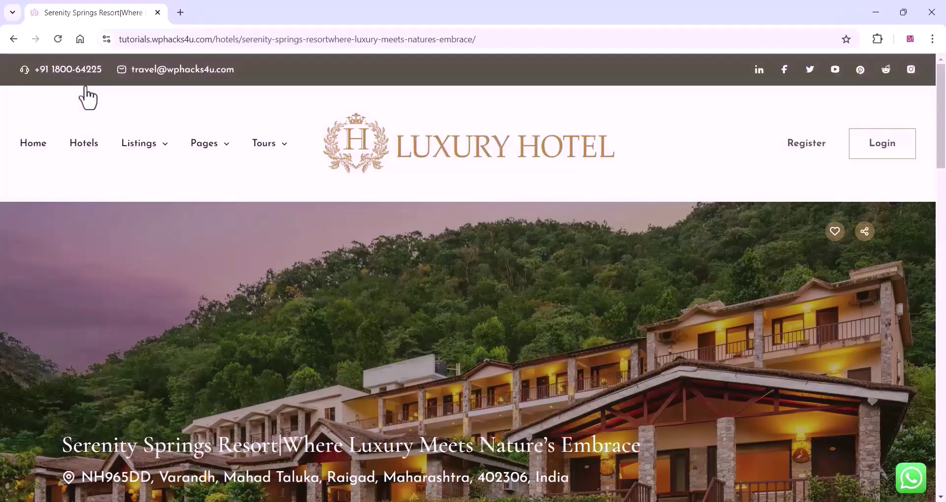
Examine the Serenity Springs Resort page's title, overview and available rooms, and switch to its Facilities section.
scroll(259, 245, down, 3)
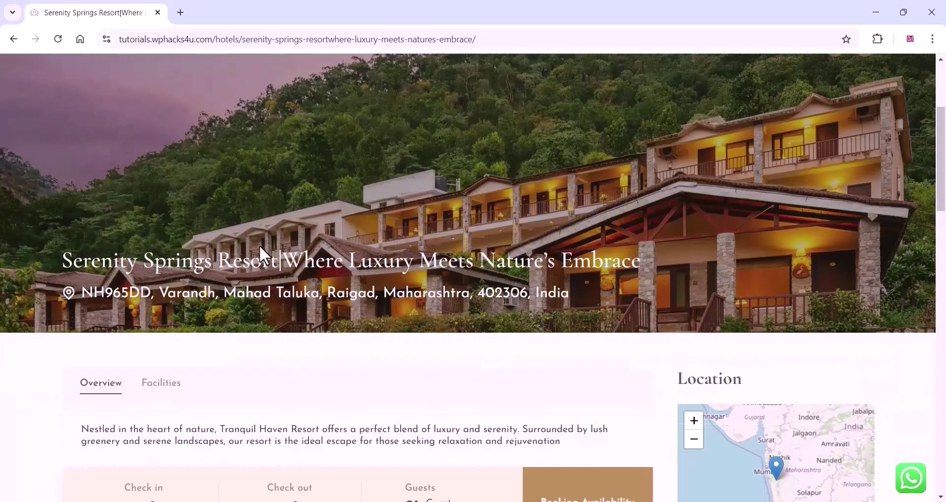
drag(65, 261, 640, 265)
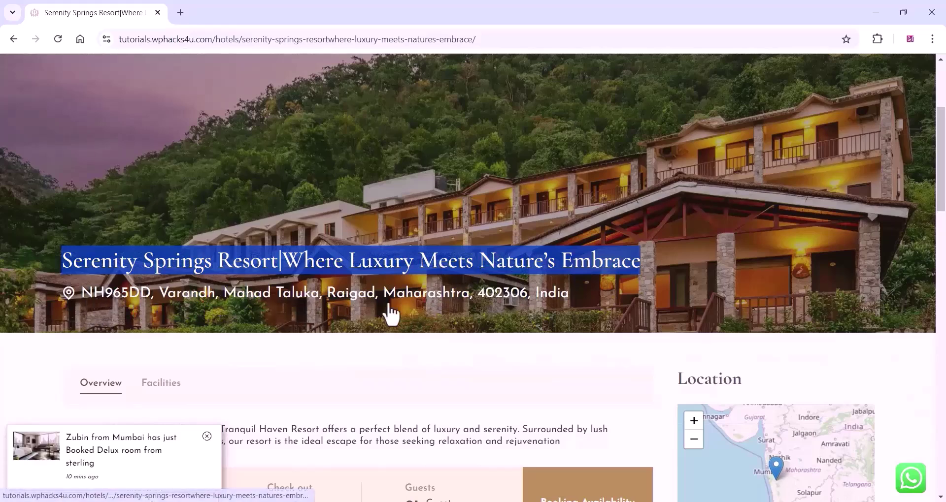
click(586, 294)
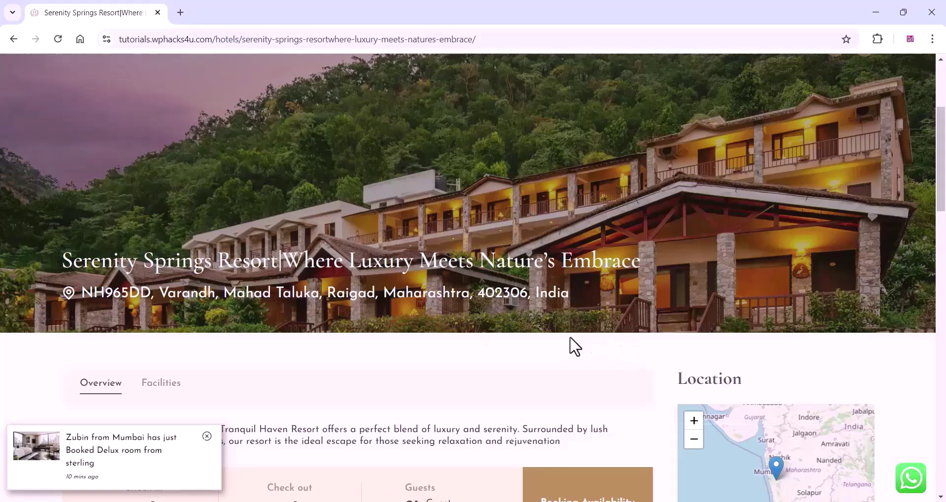
scroll(571, 339, down, 3)
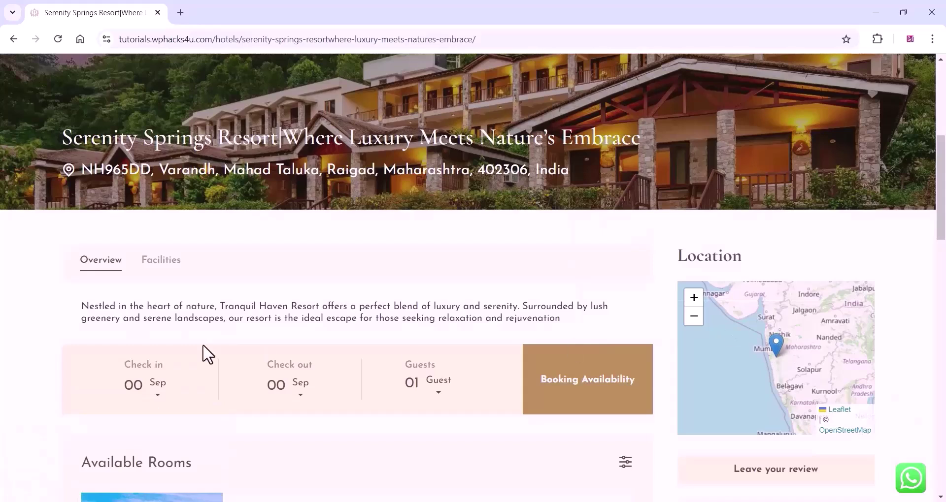
scroll(205, 351, down, 3)
scroll(219, 342, down, 3)
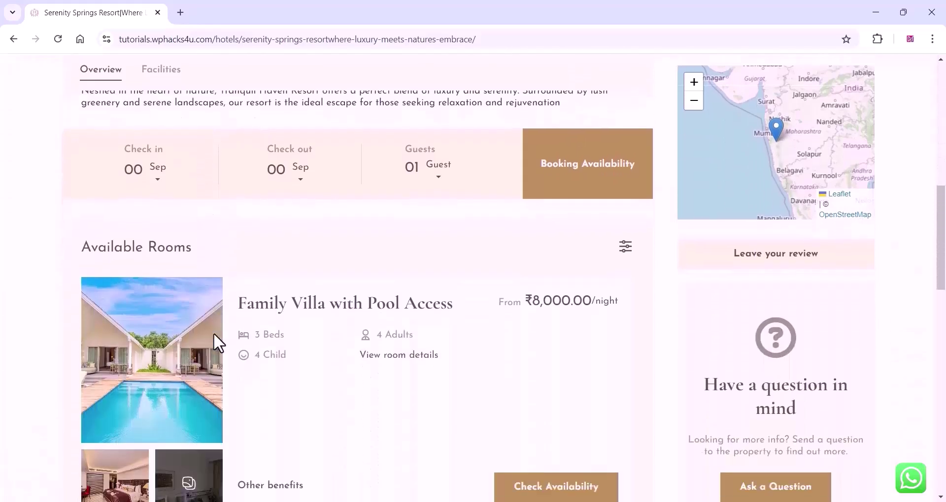
scroll(436, 339, down, 4)
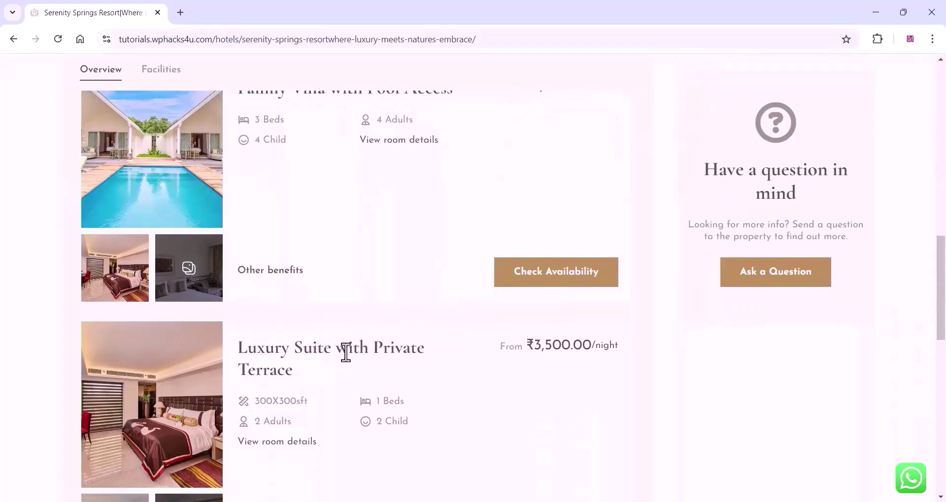
scroll(346, 352, down, 6)
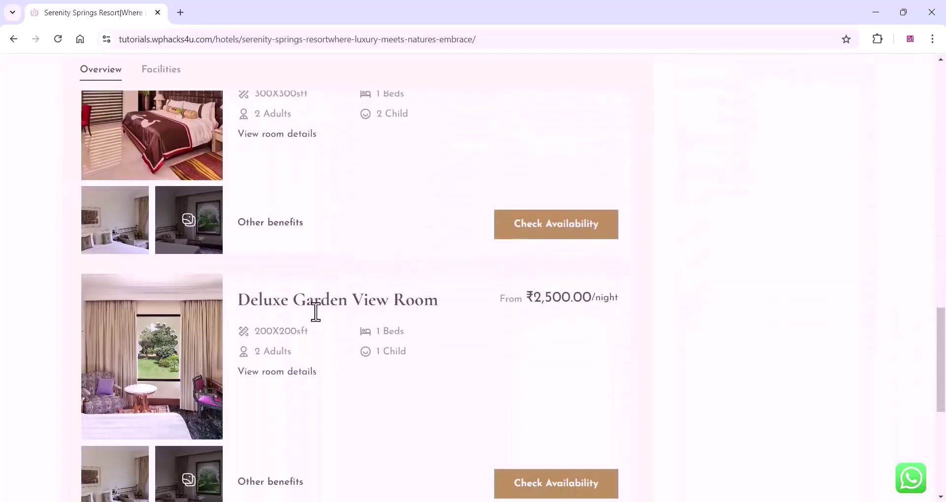
scroll(318, 330, down, 4)
scroll(320, 350, up, 16)
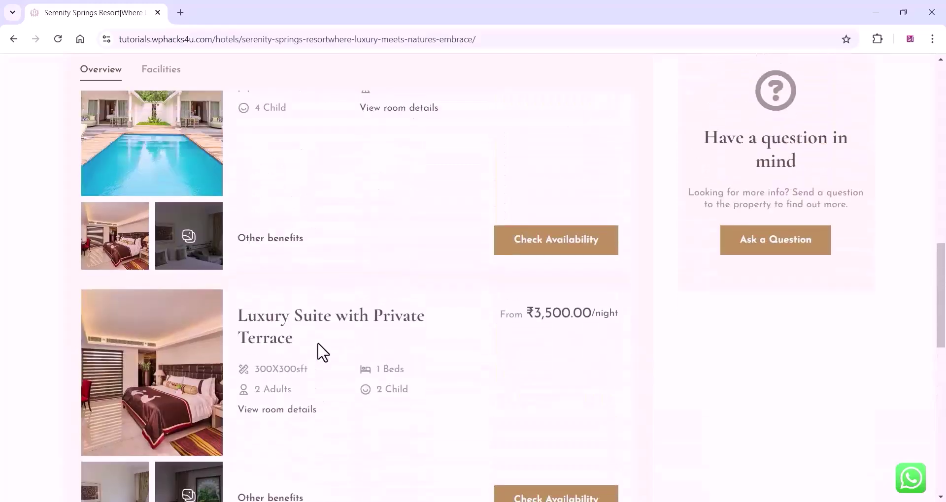
click(160, 143)
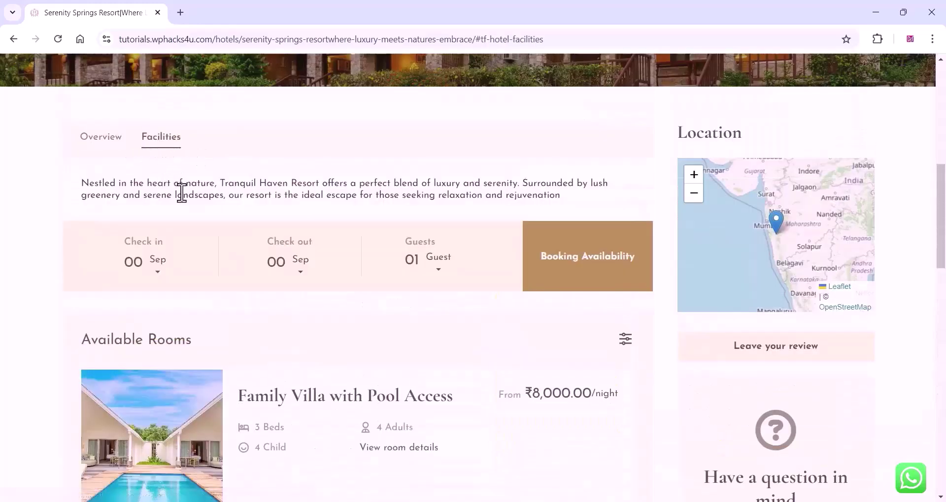
Check booking availability for check-in 22 September 2024 and check-out 23 September 2024 with 2 adults and 1 child.
click(153, 273)
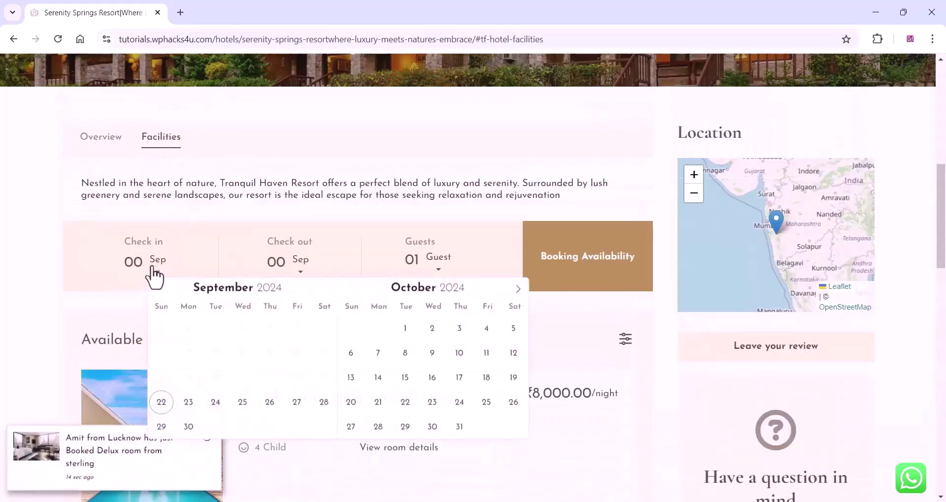
click(161, 403)
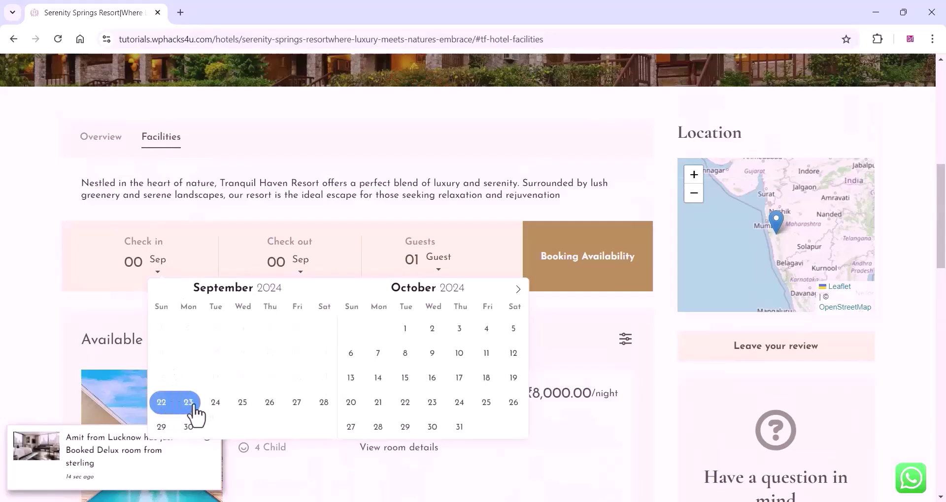
click(189, 403)
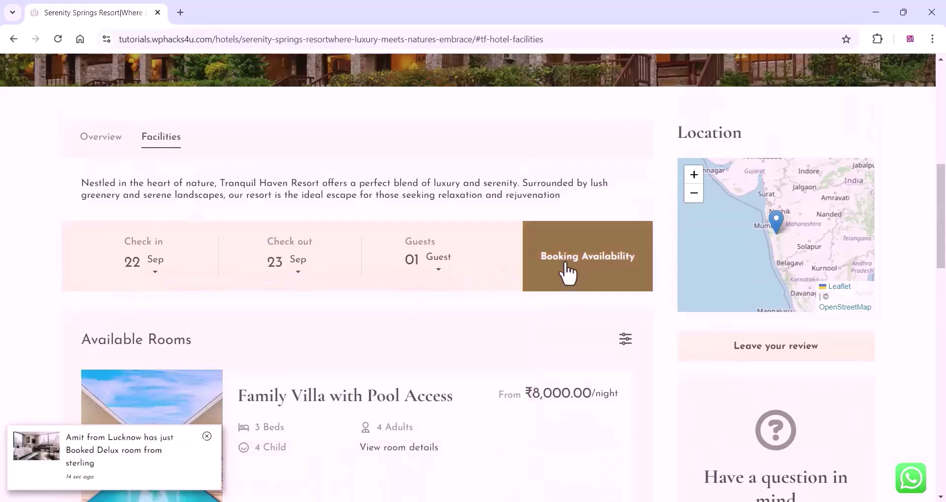
click(424, 275)
click(502, 320)
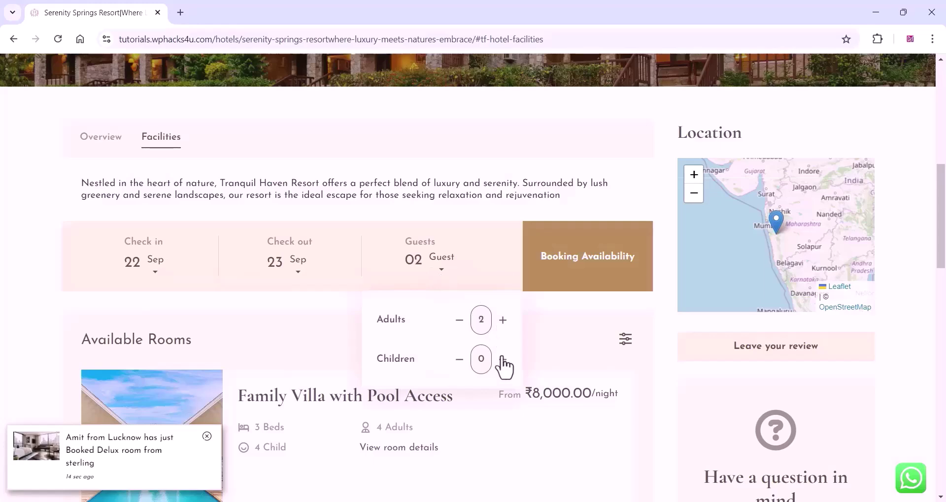
click(502, 359)
click(582, 270)
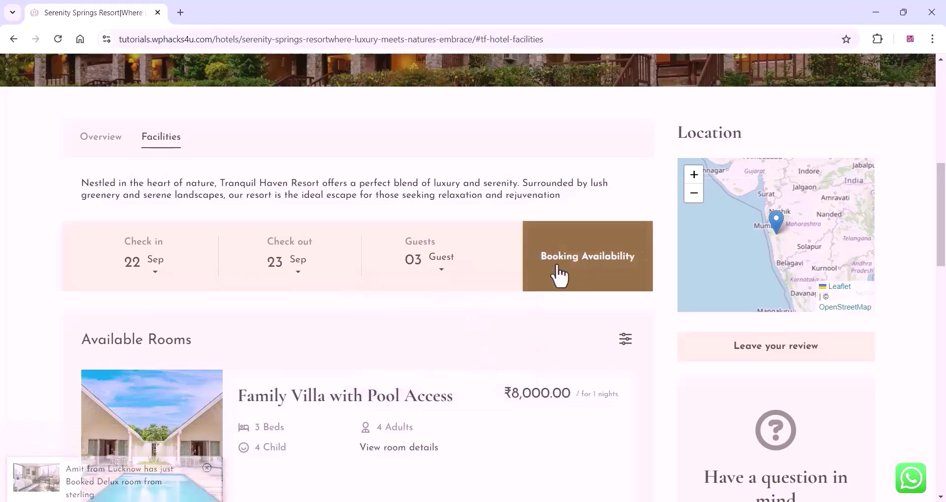
Select 1 Deluxe Garden View Room among the available rooms and reserve it.
scroll(448, 285, down, 7)
scroll(449, 286, down, 8)
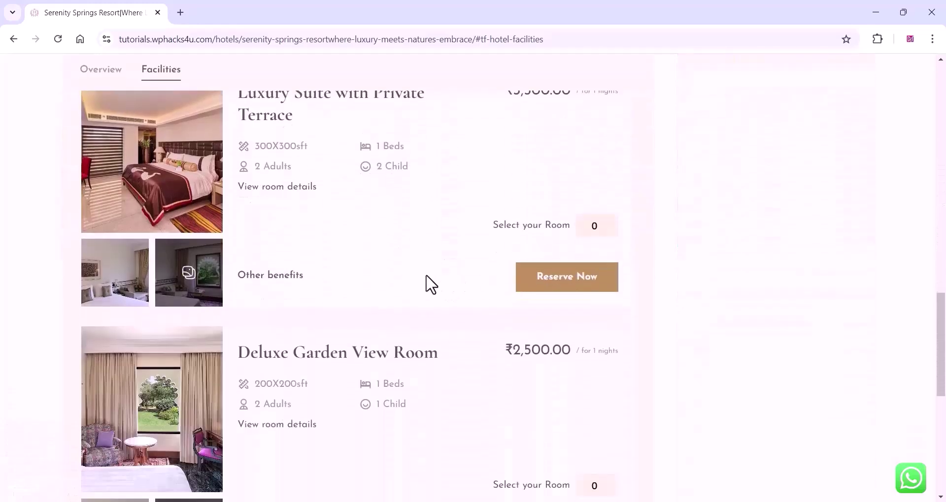
click(594, 291)
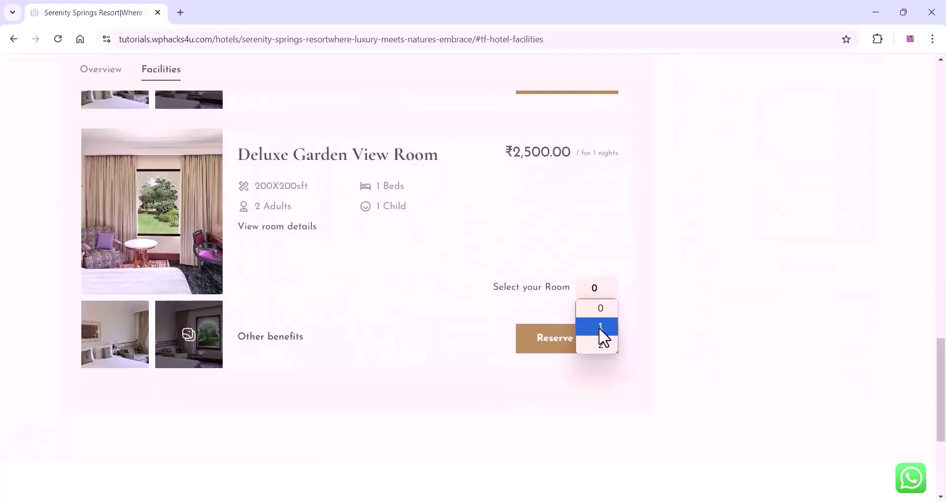
click(599, 327)
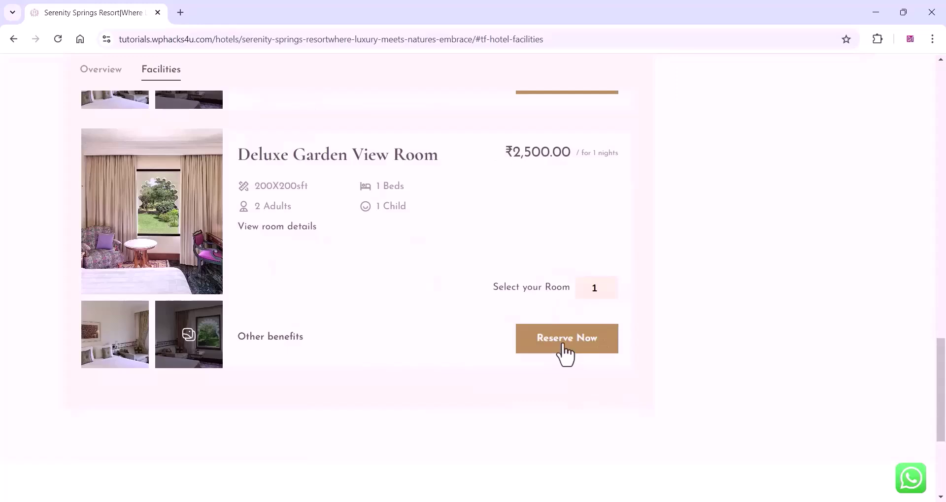
click(565, 351)
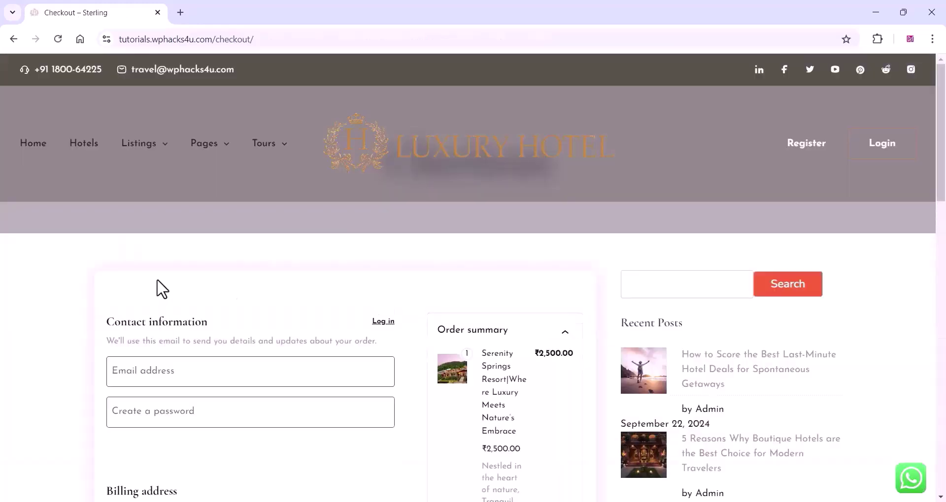
Enable order updates on WhatsApp in the checkout form and place the order.
scroll(160, 288, down, 3)
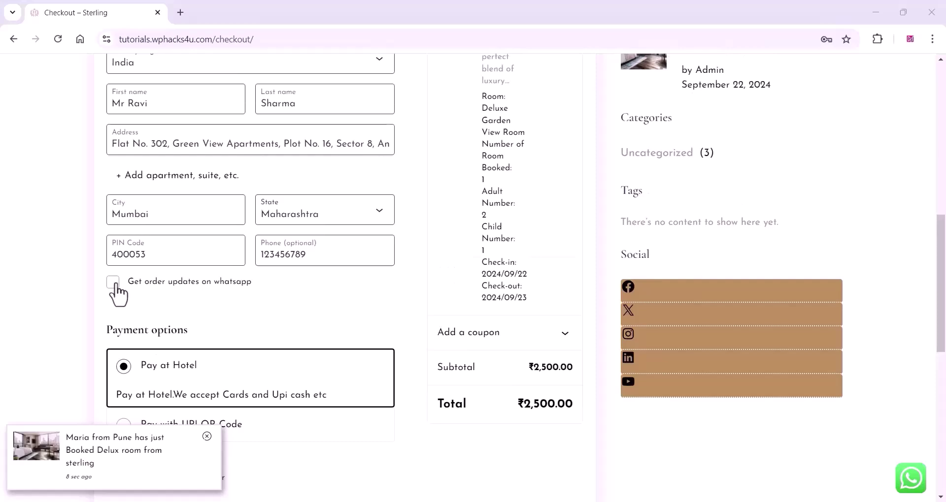
click(113, 283)
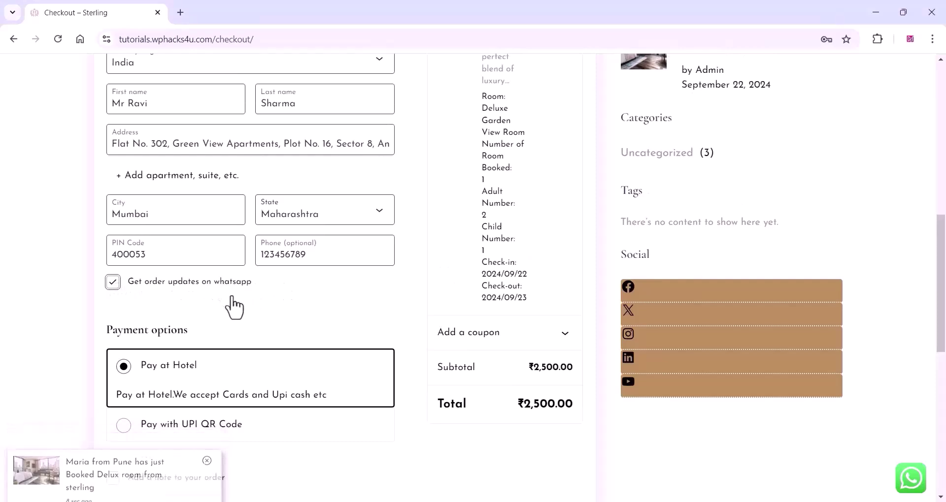
scroll(229, 306, down, 1)
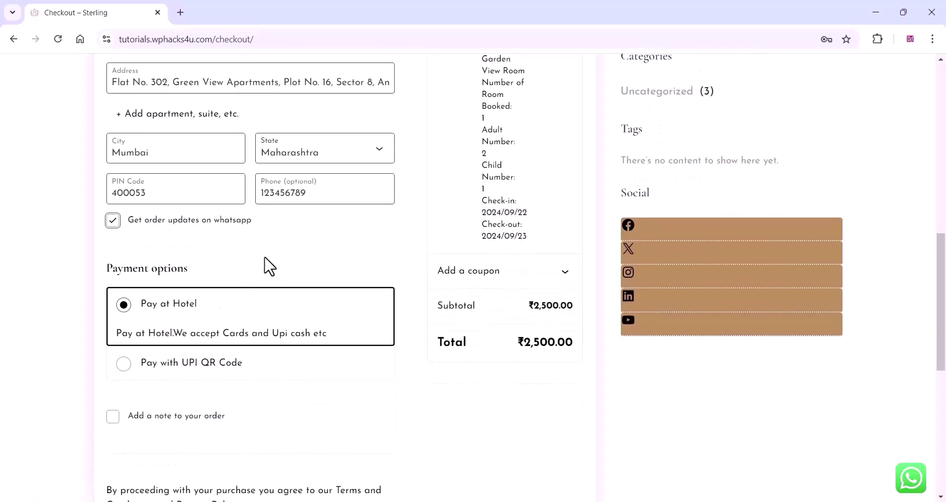
scroll(315, 286, down, 3)
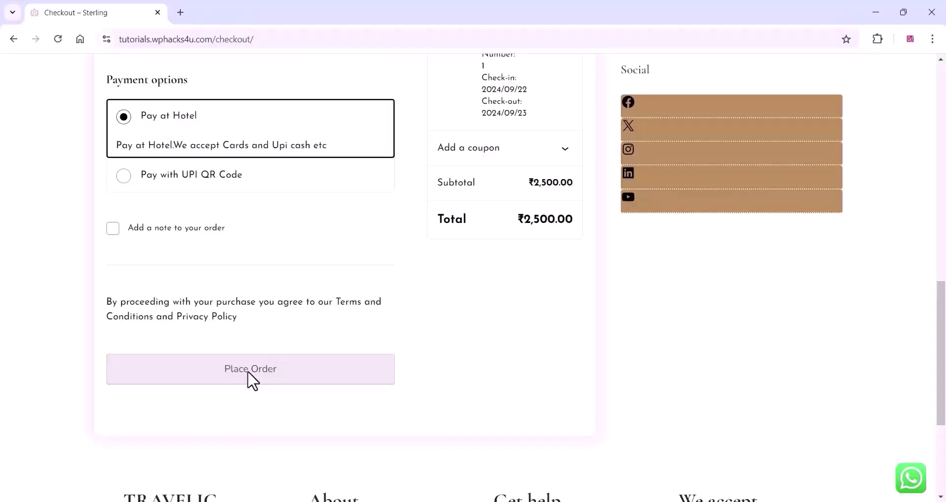
click(251, 379)
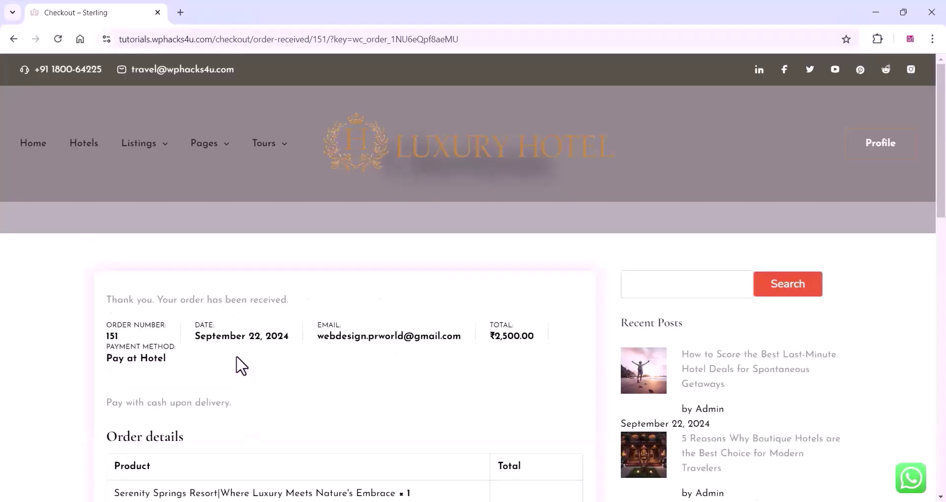
Review the order details on the confirmation page and read the WhatsApp booking confirmation on the phone.
scroll(242, 366, down, 2)
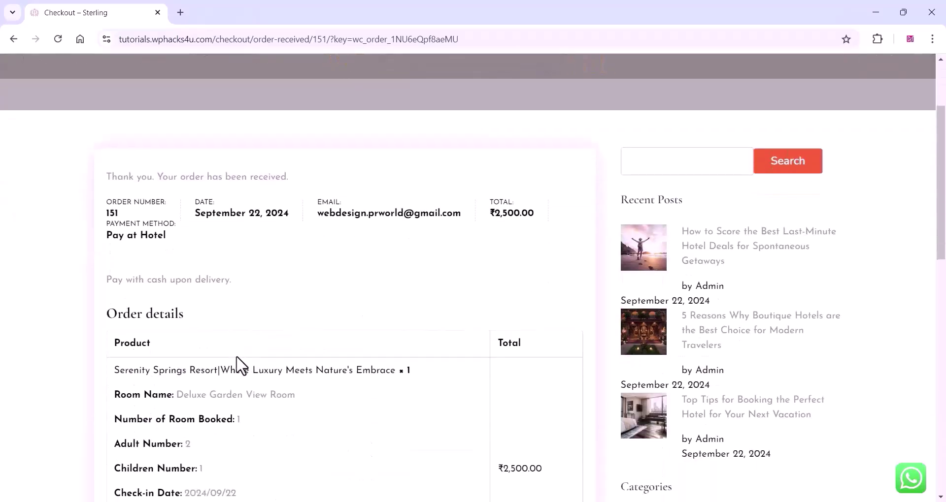
scroll(241, 366, up, 1)
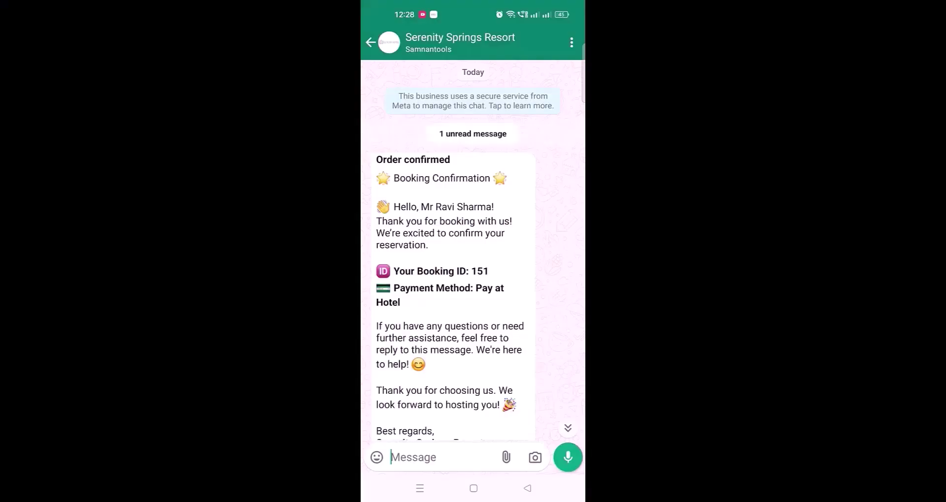
drag(518, 318, 521, 237)
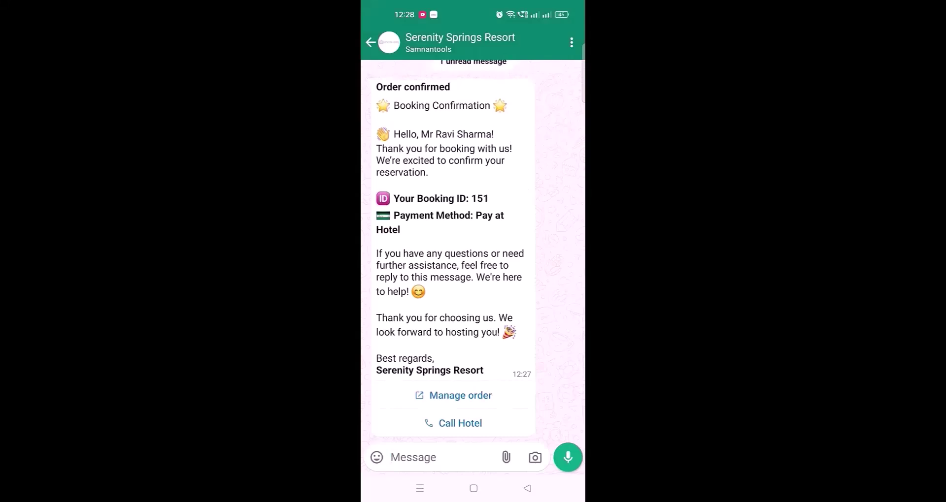
mouse_move(516, 271)
mouse_down()
mouse_move(517, 345)
mouse_move(516, 270)
mouse_up()
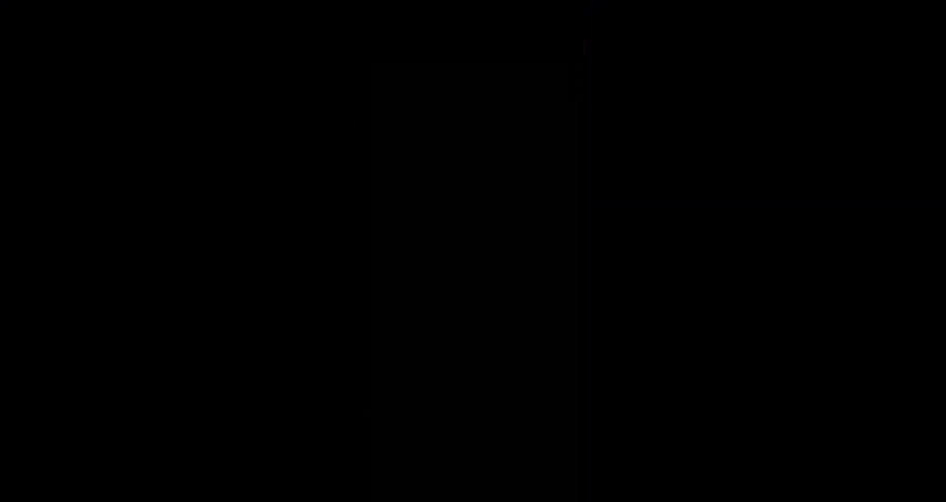
Follow the Manage order link in the WhatsApp message to the My account page and view the account's orders.
click(471, 399)
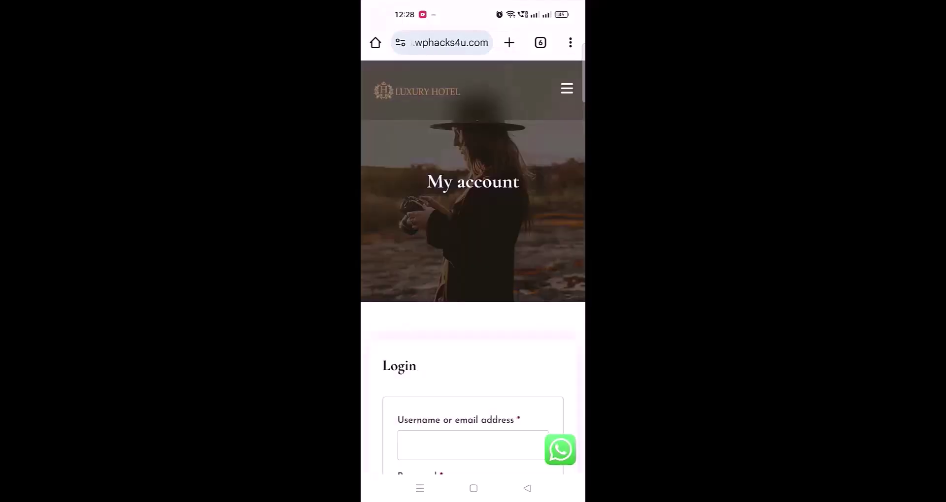
scroll(473, 269, down, 3)
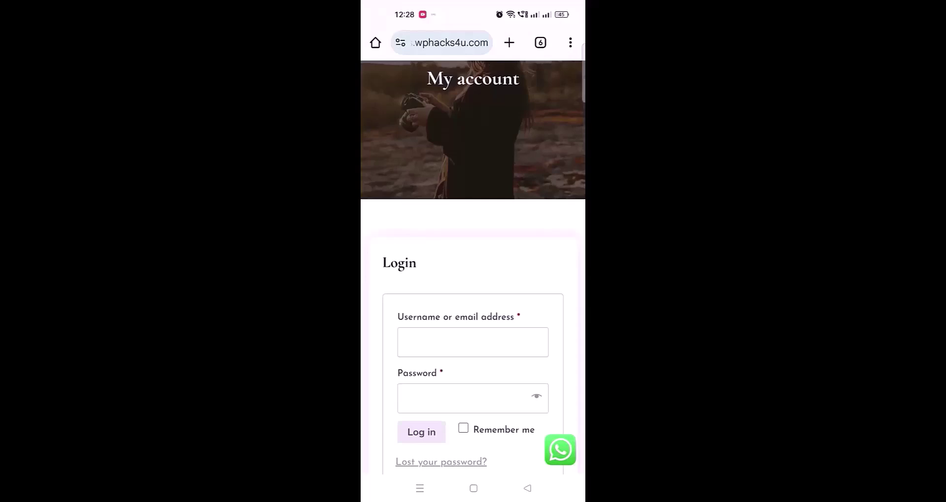
scroll(472, 268, down, 2)
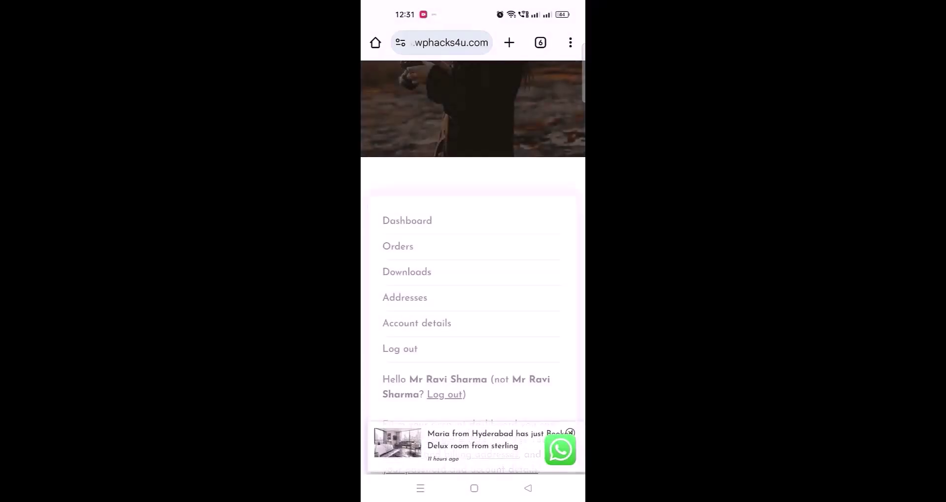
click(468, 245)
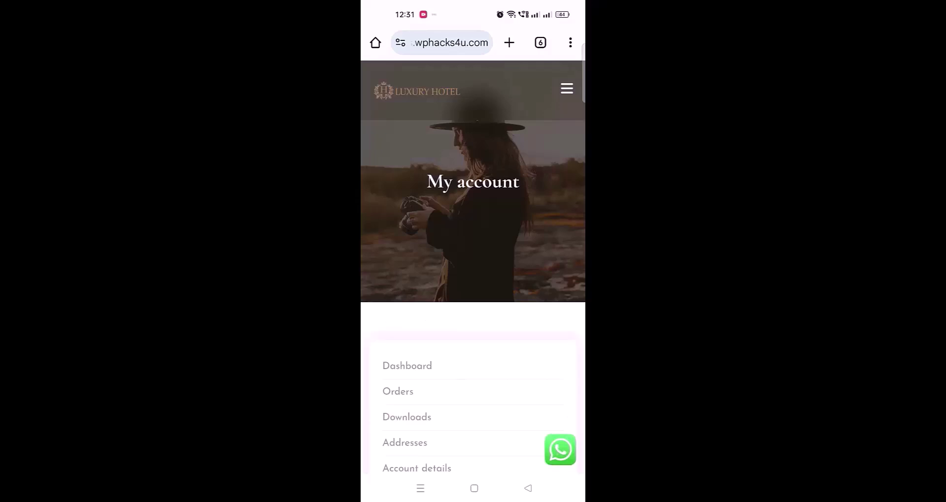
scroll(472, 269, down, 5)
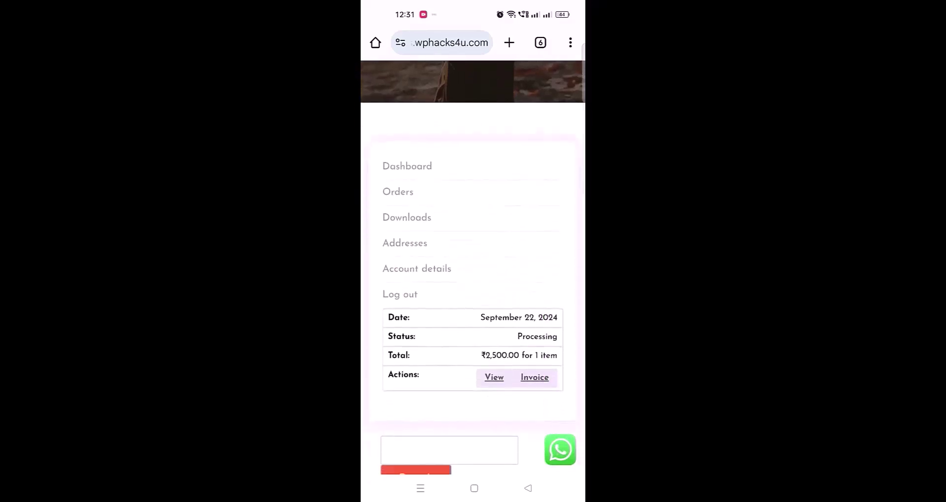
Open the invoice of the 22 September 2024 booking order in Adobe Acrobat.
click(534, 377)
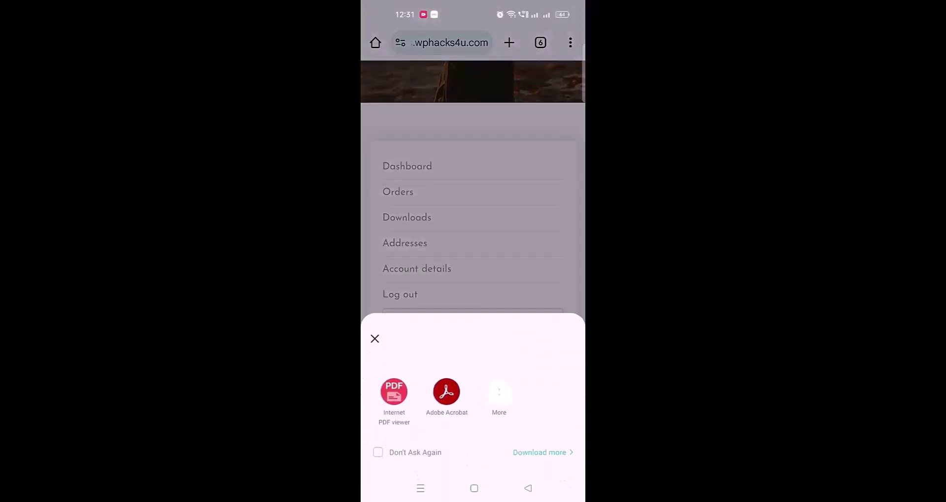
click(445, 393)
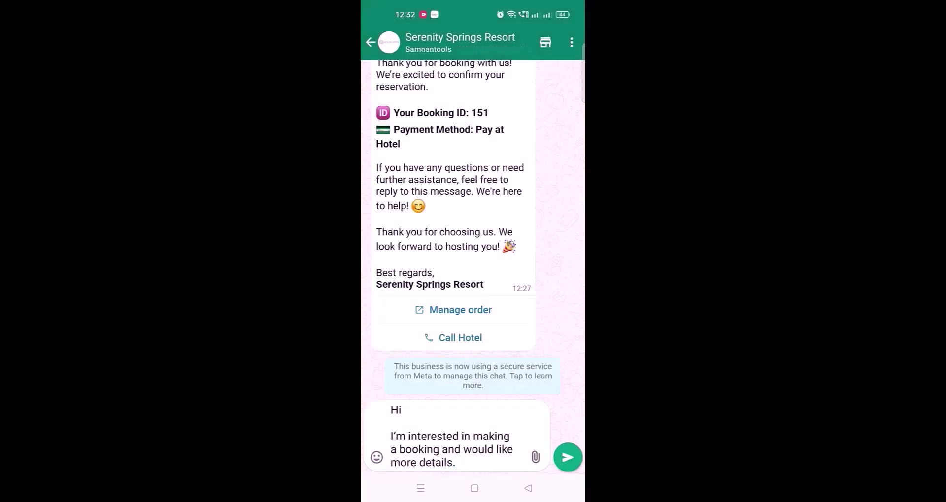
Send the prefilled booking enquiry to Serenity Springs Resort on WhatsApp and open the text file attached to its reply.
click(567, 458)
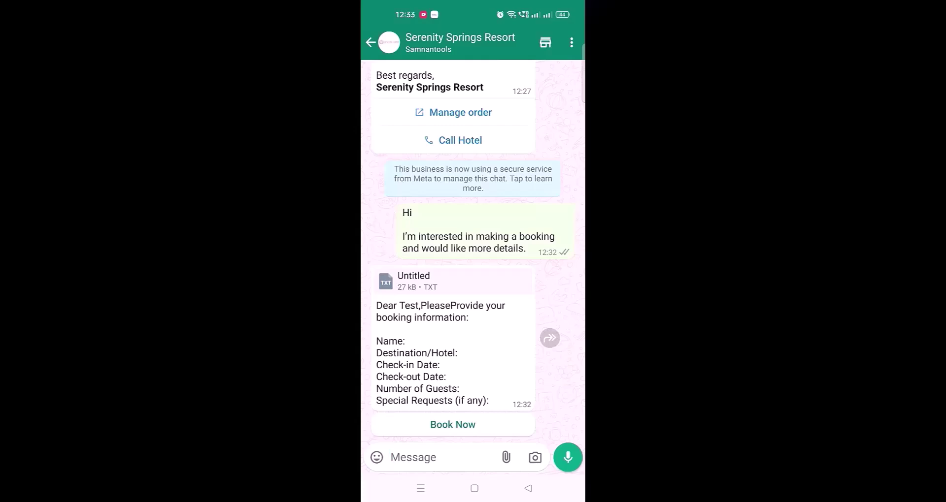
click(408, 280)
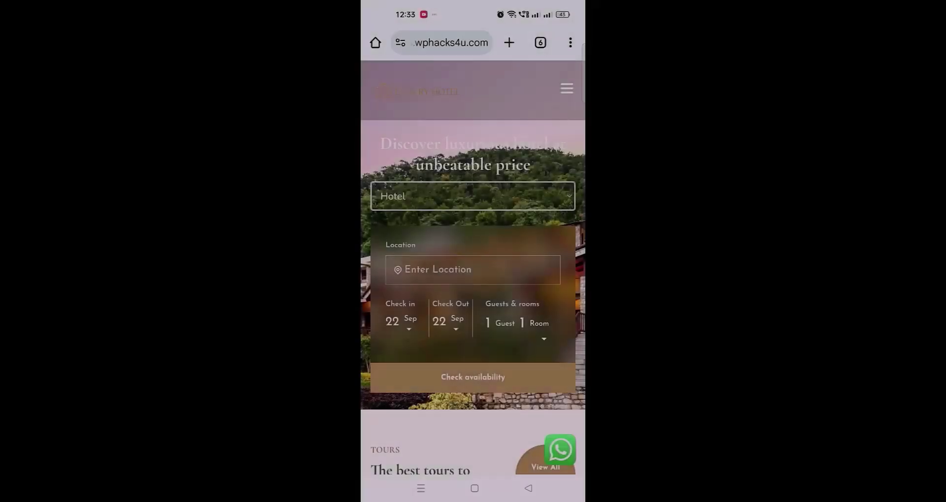
Look through the hotel website's home page on the phone, from the search form and tours to the blog posts.
scroll(473, 266, down, 3)
scroll(473, 266, down, 10)
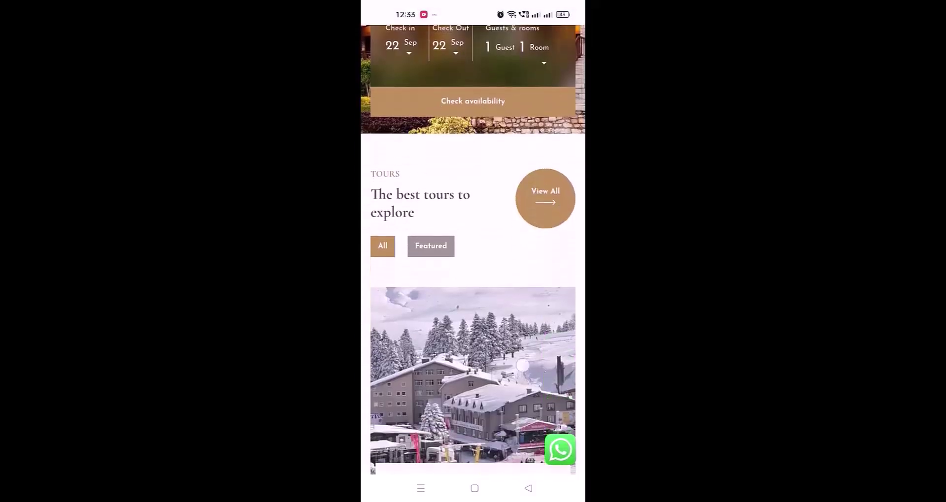
scroll(472, 266, down, 10)
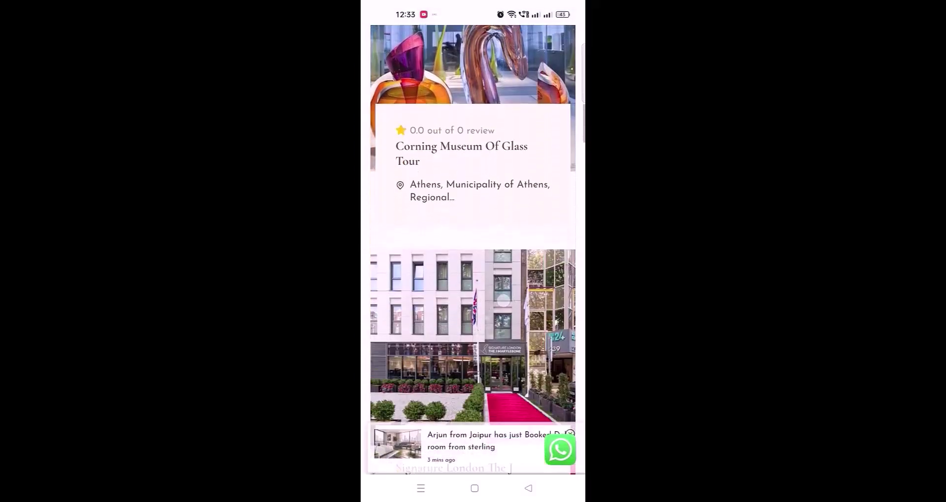
scroll(473, 266, down, 10)
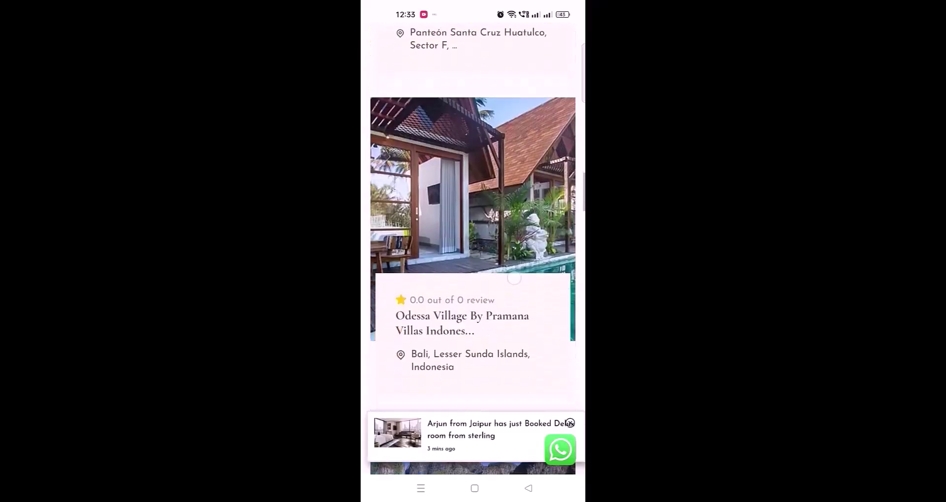
scroll(518, 374, down, 10)
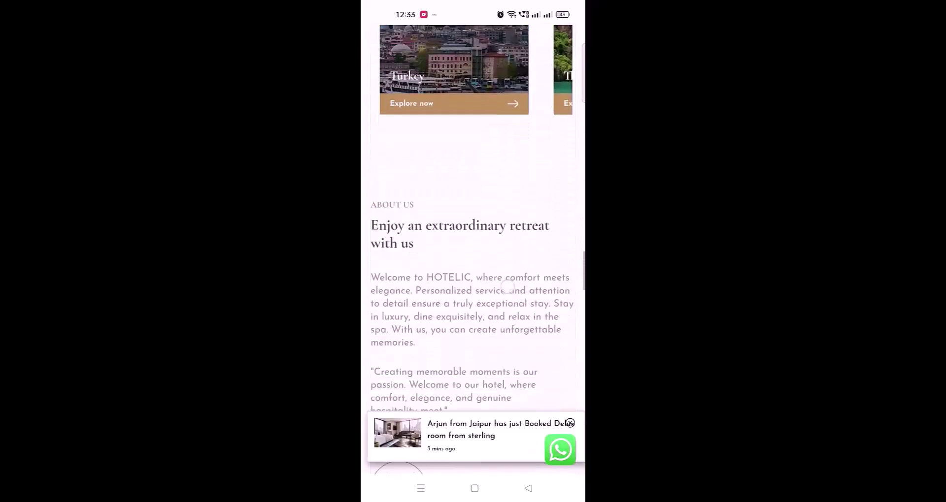
scroll(473, 266, down, 10)
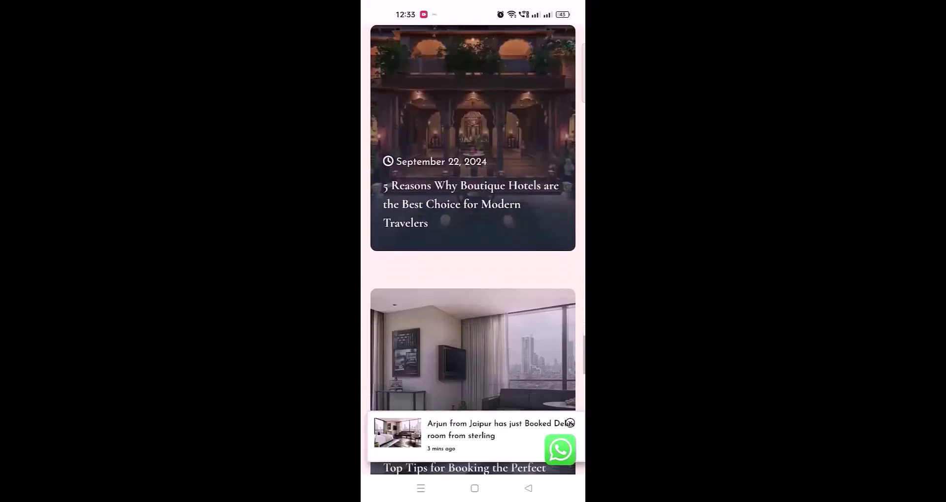
scroll(473, 266, down, 6)
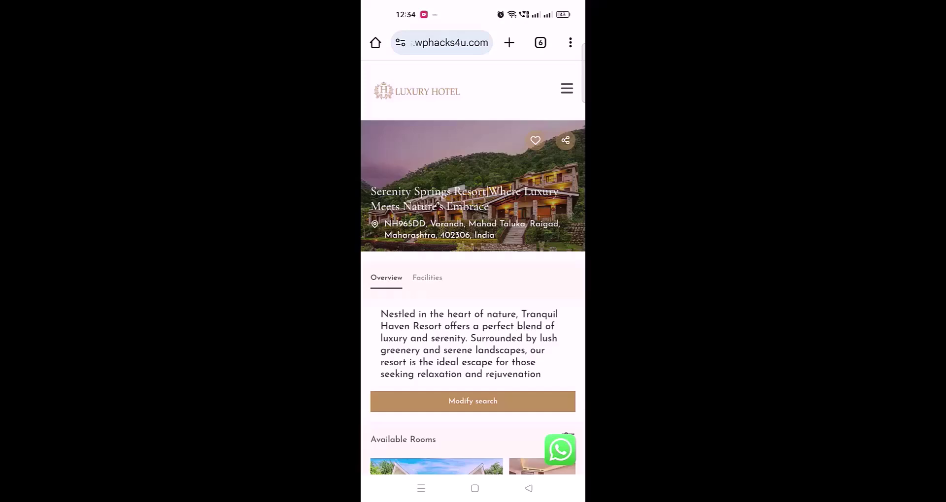
Examine the Serenity Springs Resort page on the phone, including its overview and available rooms with nightly rates.
scroll(473, 266, down, 2)
scroll(473, 266, down, 5)
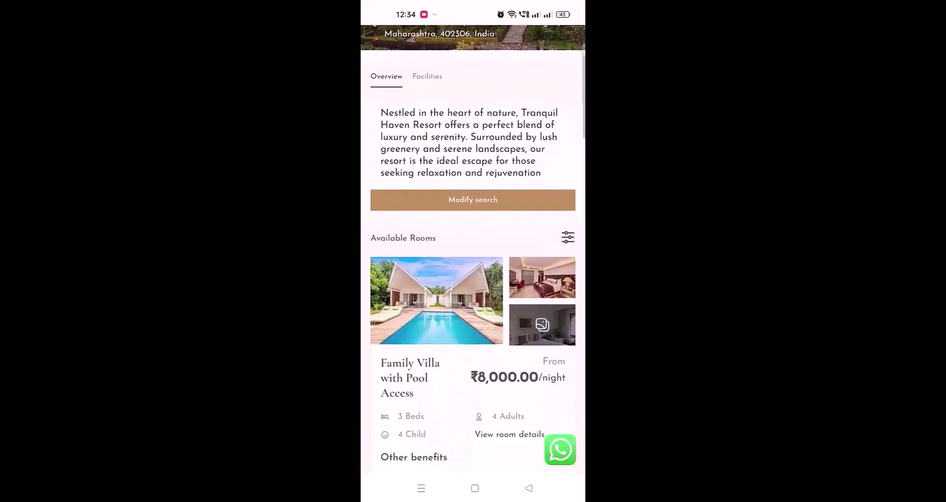
scroll(473, 266, up, 6)
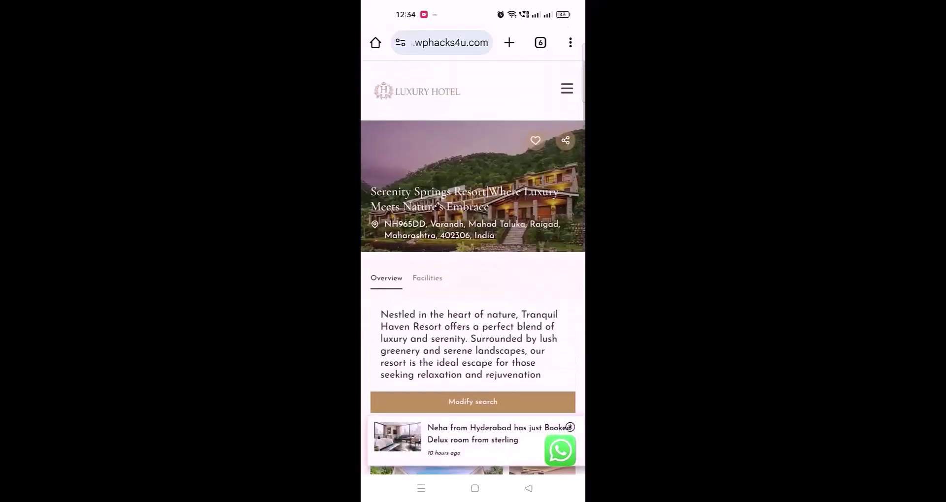
scroll(526, 339, down, 5)
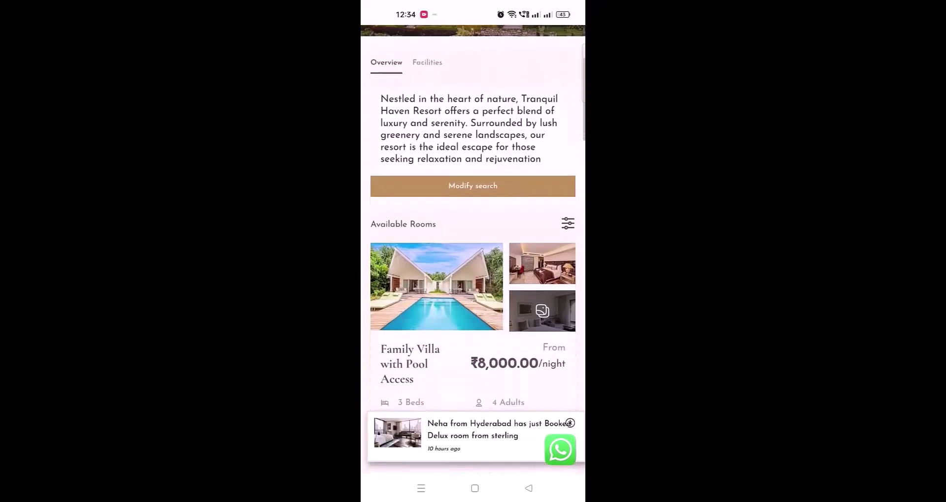
scroll(473, 266, down, 3)
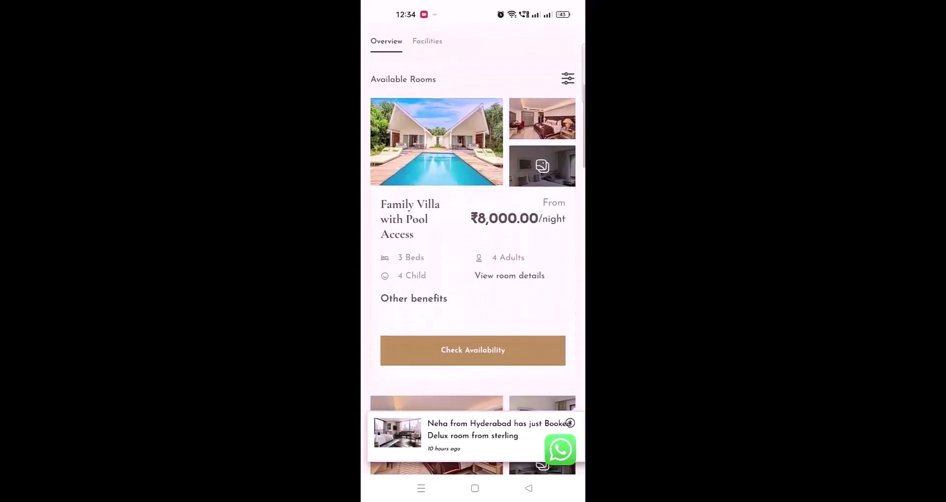
scroll(473, 266, down, 8)
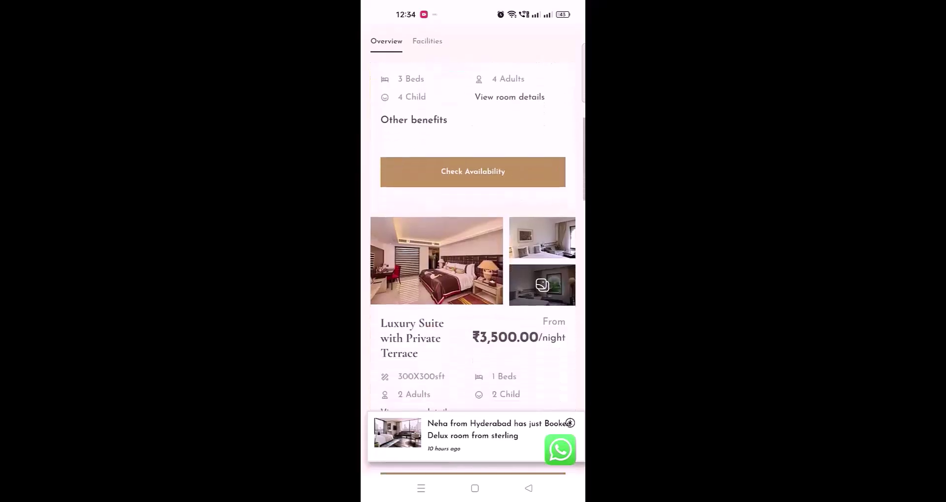
scroll(473, 266, up, 9)
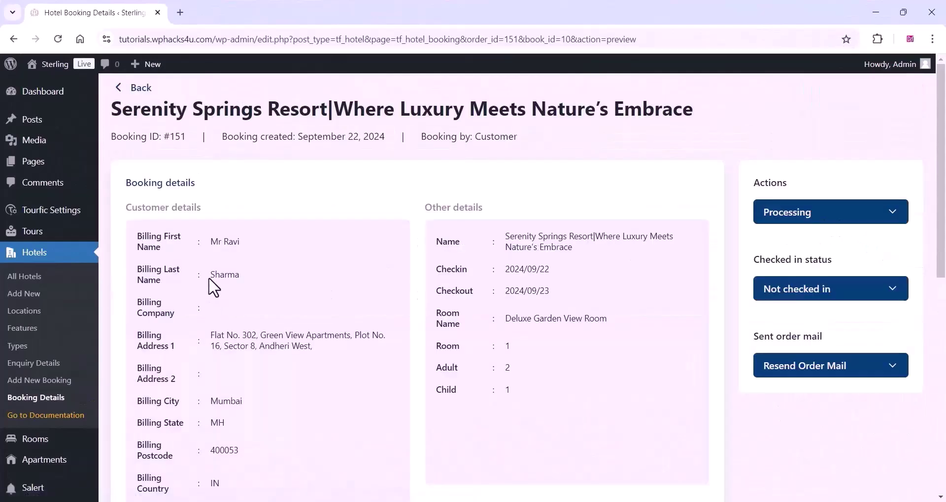
Review the resort booking in the WordPress admin, covering its customer, room, pricing and check-in information.
scroll(213, 286, down, 2)
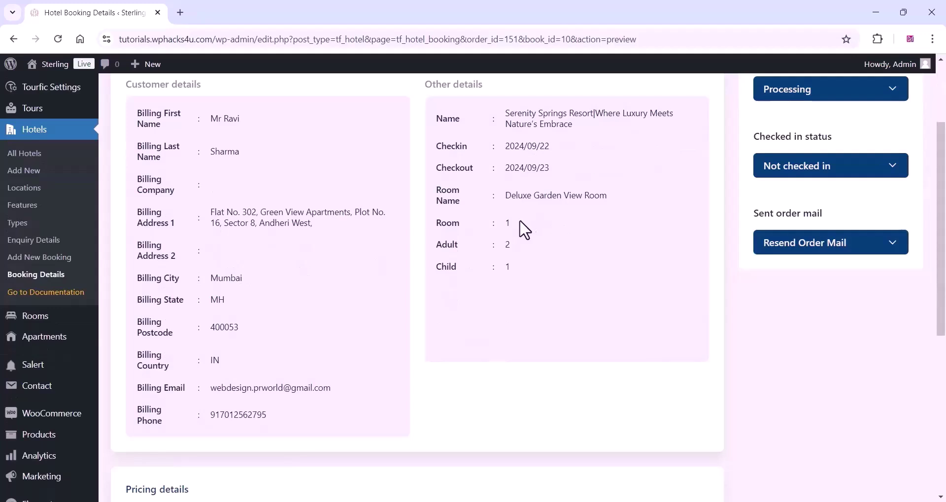
scroll(524, 230, down, 3)
scroll(524, 230, down, 5)
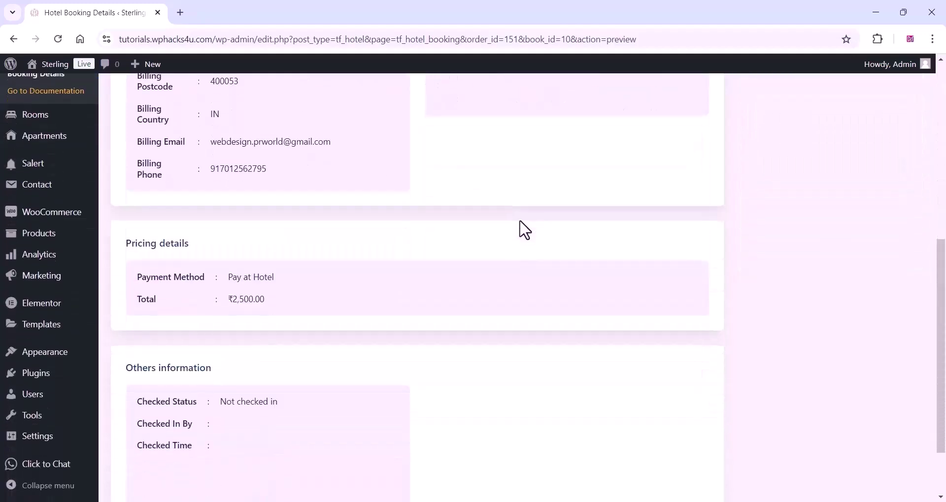
scroll(525, 230, up, 3)
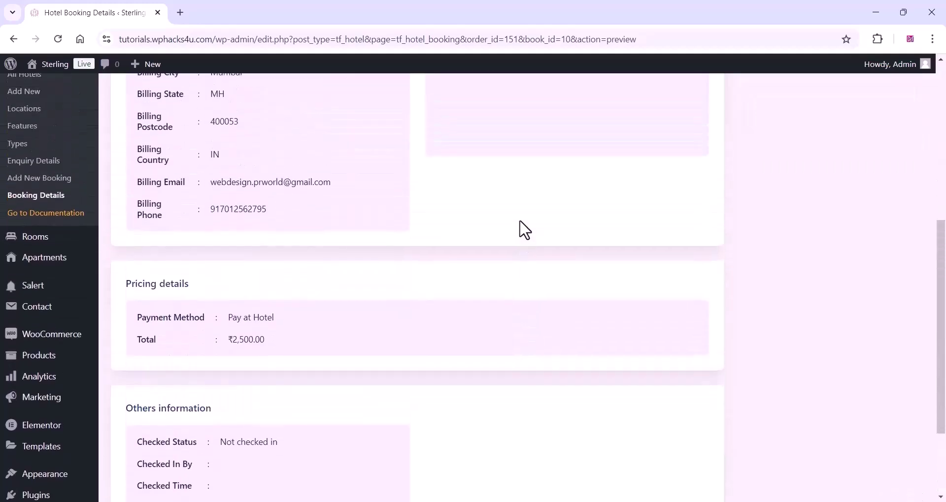
scroll(524, 229, up, 4)
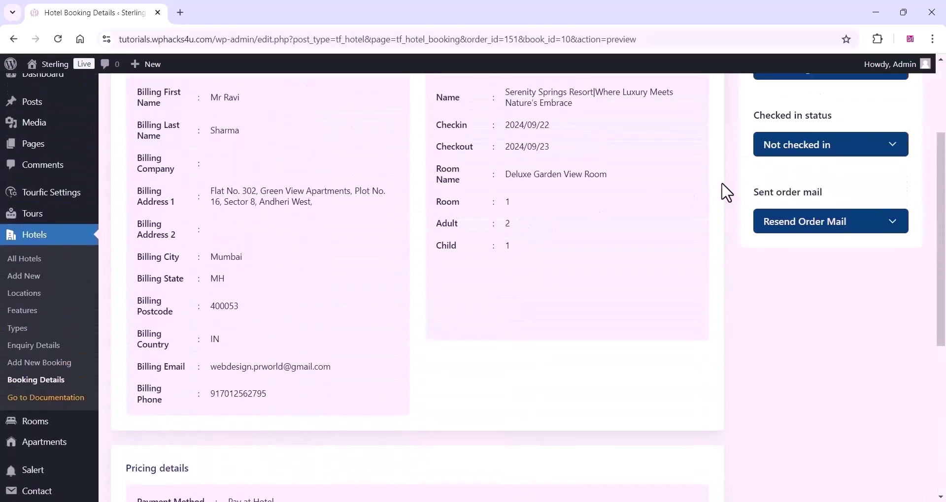
Set the booking's checked in status to Checked in and review its check-in record under Others information.
scroll(699, 206, up, 1)
scroll(688, 216, up, 1)
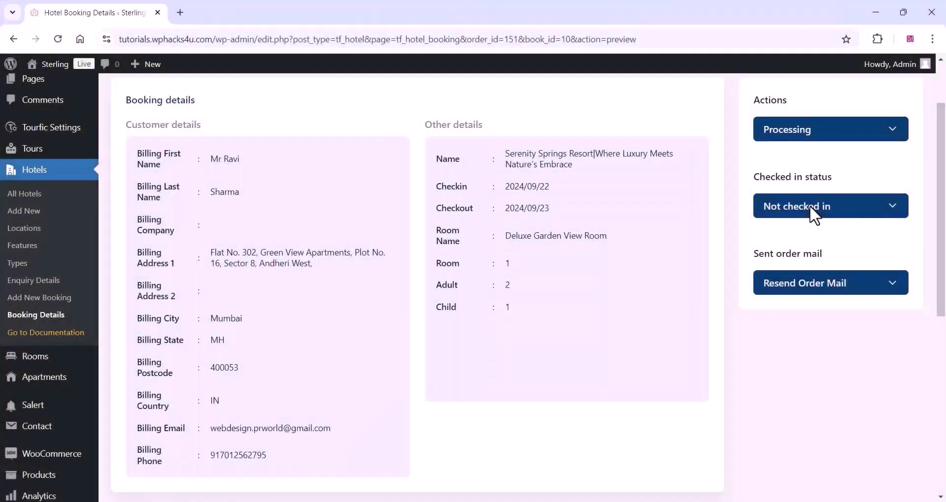
click(809, 205)
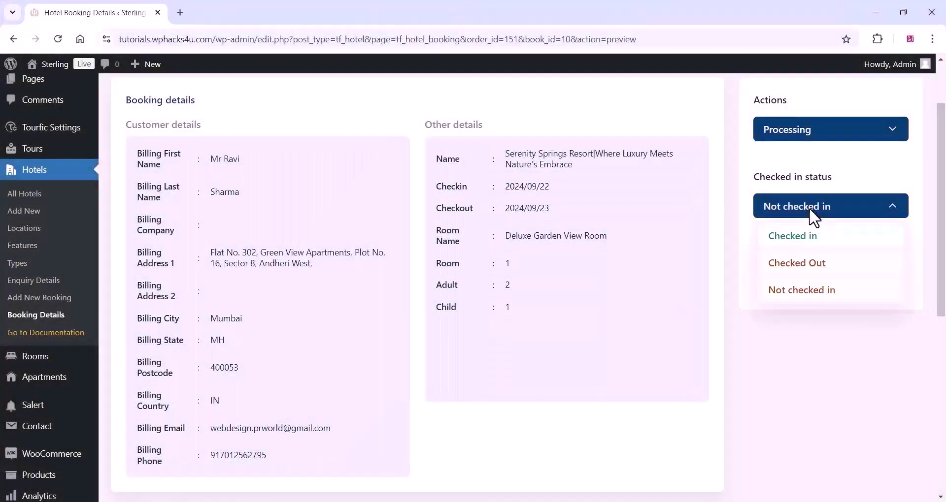
click(800, 237)
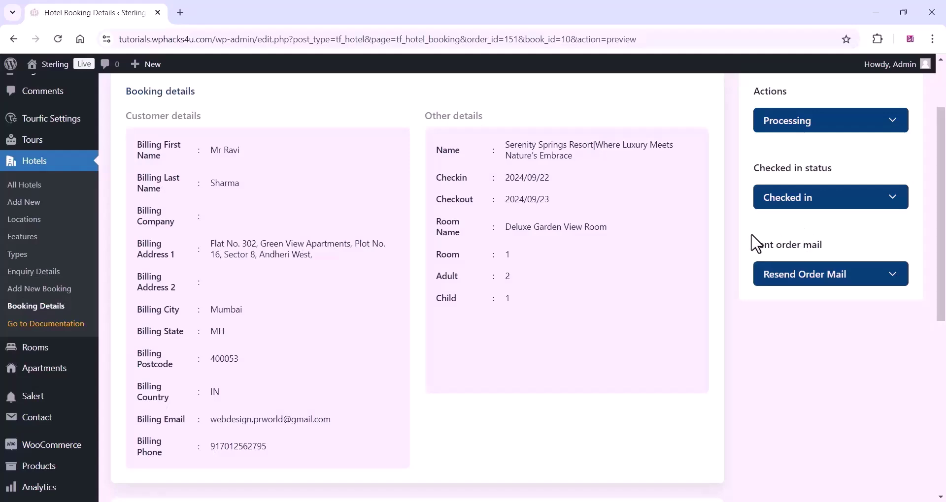
scroll(756, 244, down, 6)
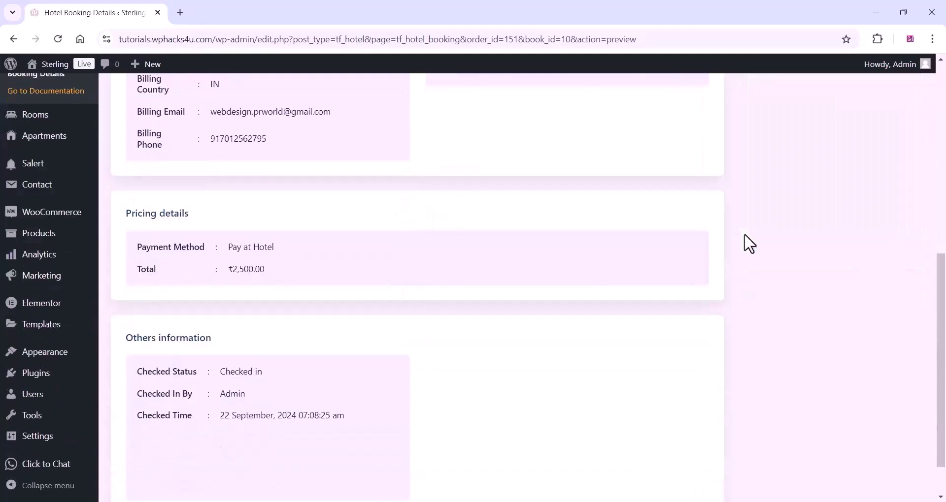
scroll(748, 244, up, 8)
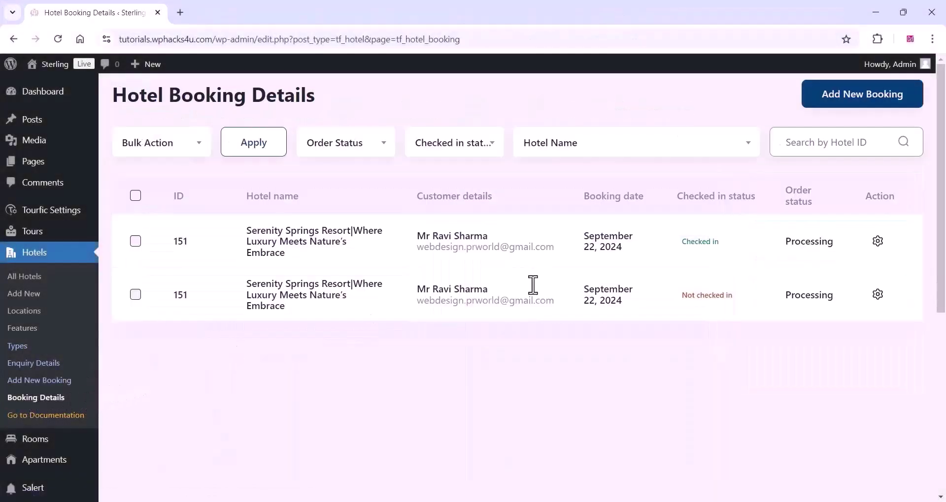
Open the form for adding a new hotel booking and review its customer and booking information fields.
click(853, 99)
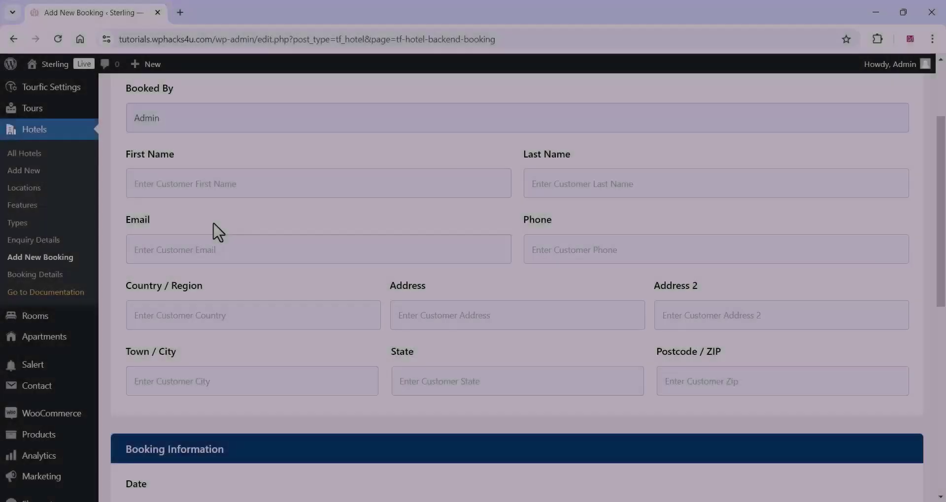
scroll(218, 232, down, 6)
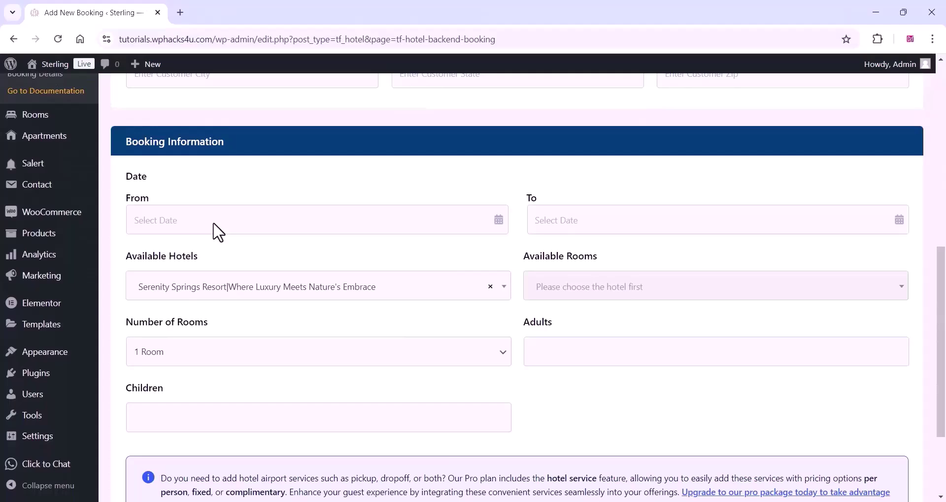
scroll(218, 232, down, 1)
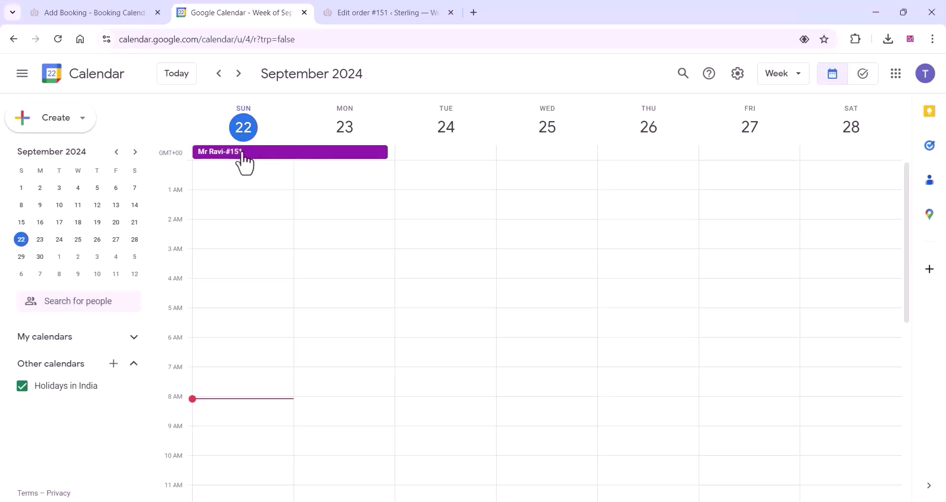
Open the September 22–23 booking event in Google Calendar and read its guest, room and stay details.
click(243, 157)
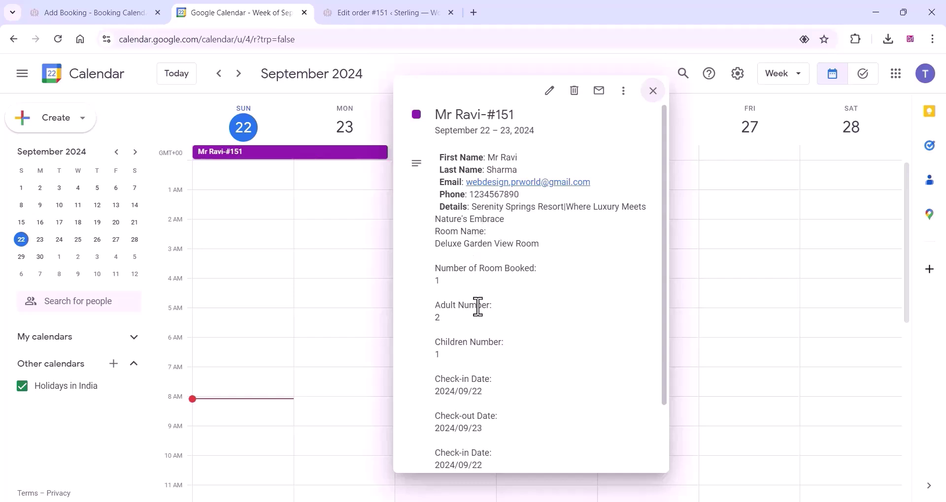
scroll(475, 312, down, 2)
scroll(476, 311, up, 2)
scroll(476, 311, down, 2)
scroll(477, 311, up, 2)
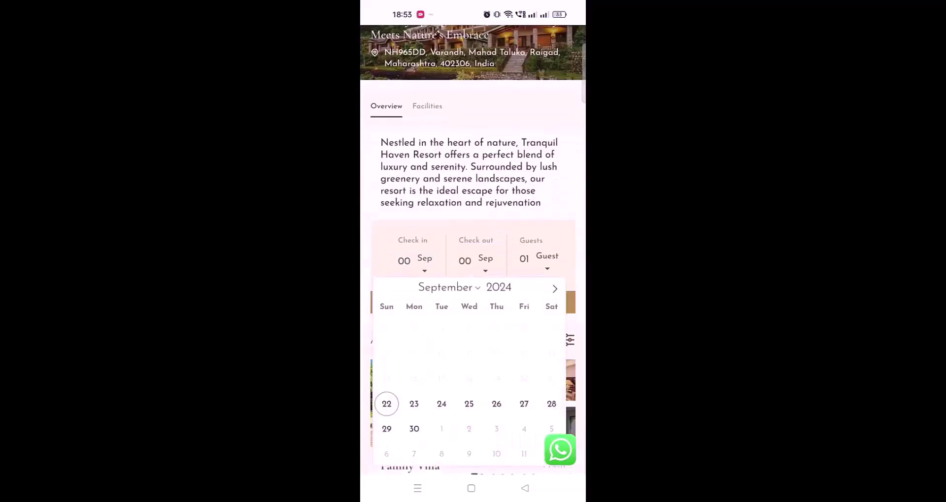
Set the resort stay to 24–25 September 2024 for 2 adults and 1 child on the phone.
click(441, 404)
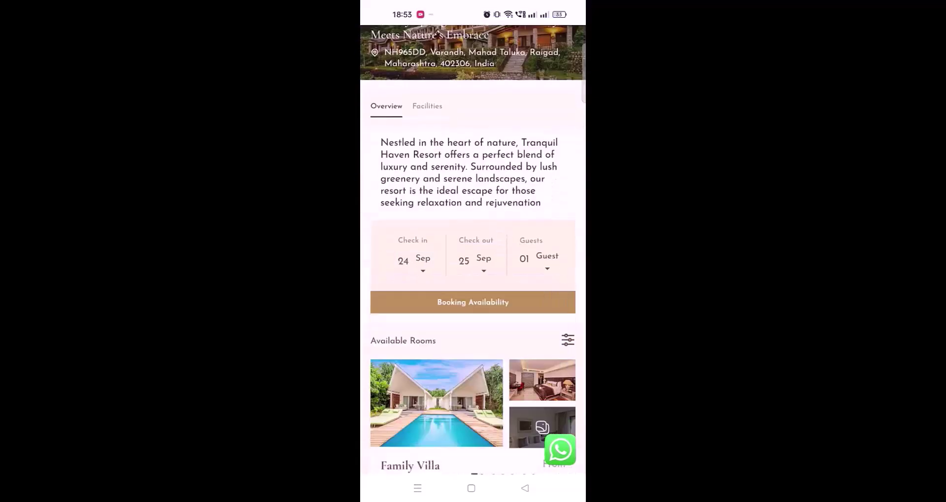
click(545, 261)
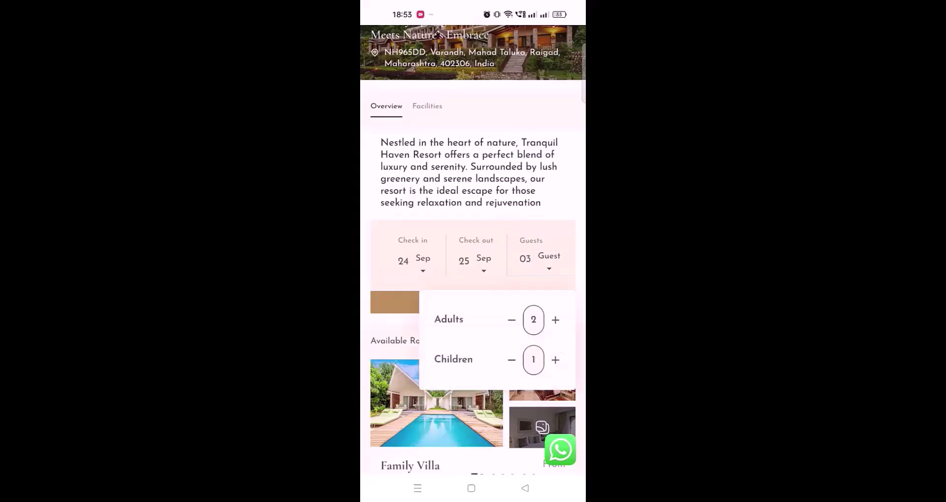
Select 1 Luxury Suite with Private Terrace among the available rooms and reserve it.
scroll(473, 271, down, 10)
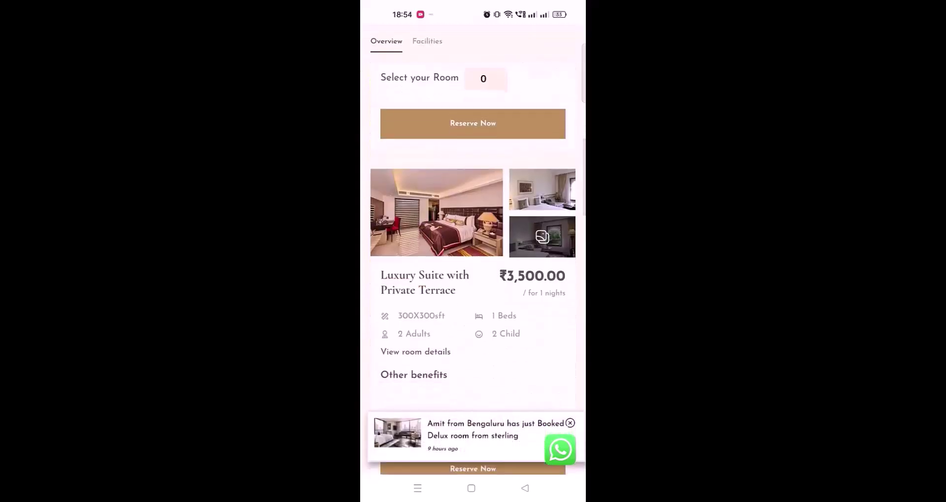
scroll(473, 271, down, 3)
click(483, 319)
click(473, 87)
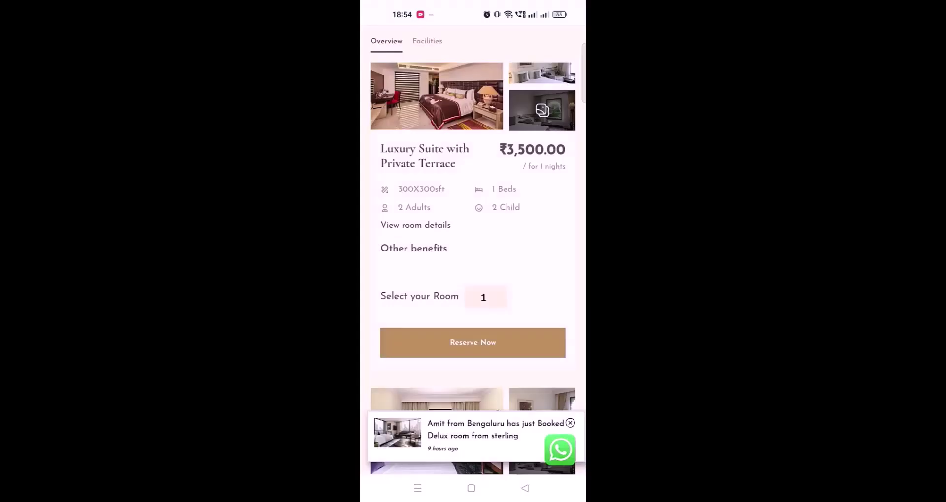
click(472, 342)
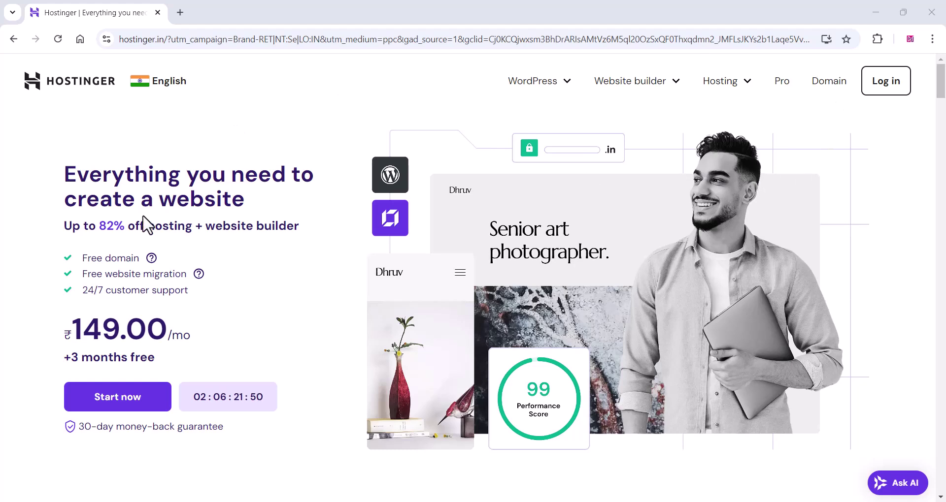
Browse the Hostinger hosting plans, dismiss the chat assistant, and choose the Premium plan.
scroll(164, 207, down, 7)
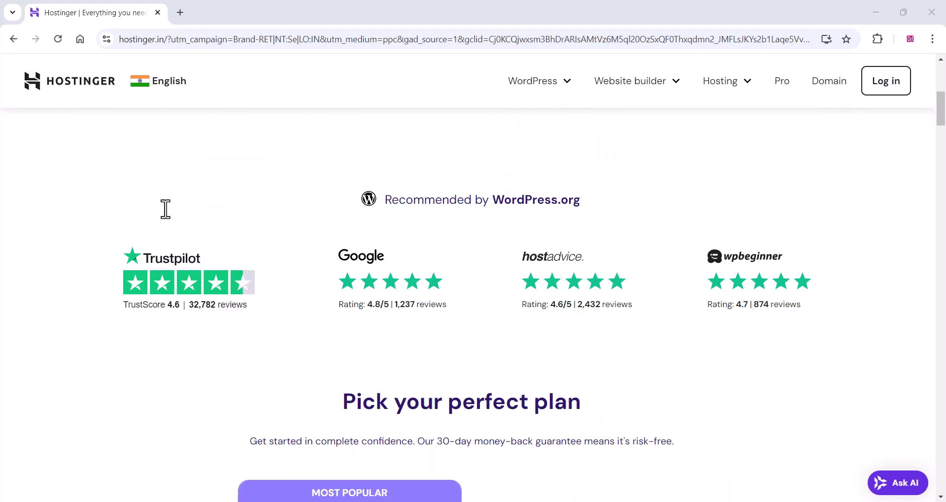
scroll(165, 209, down, 10)
scroll(165, 209, up, 4)
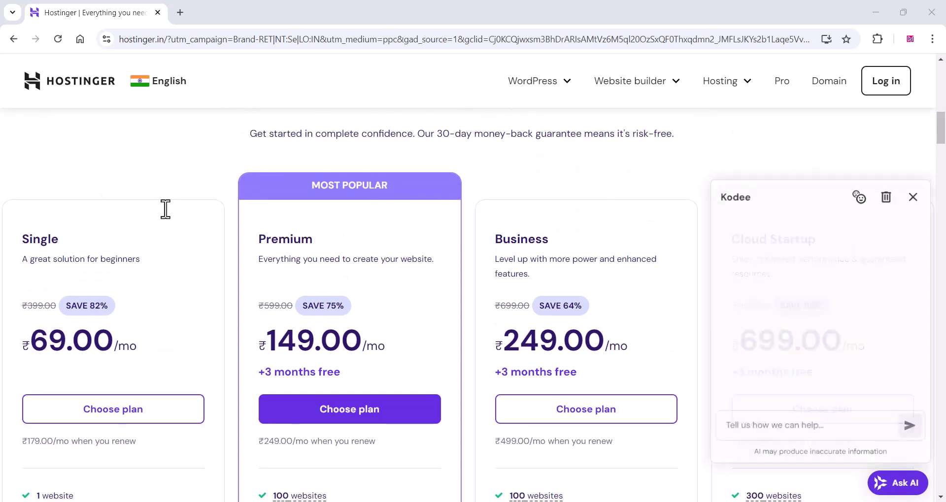
click(912, 196)
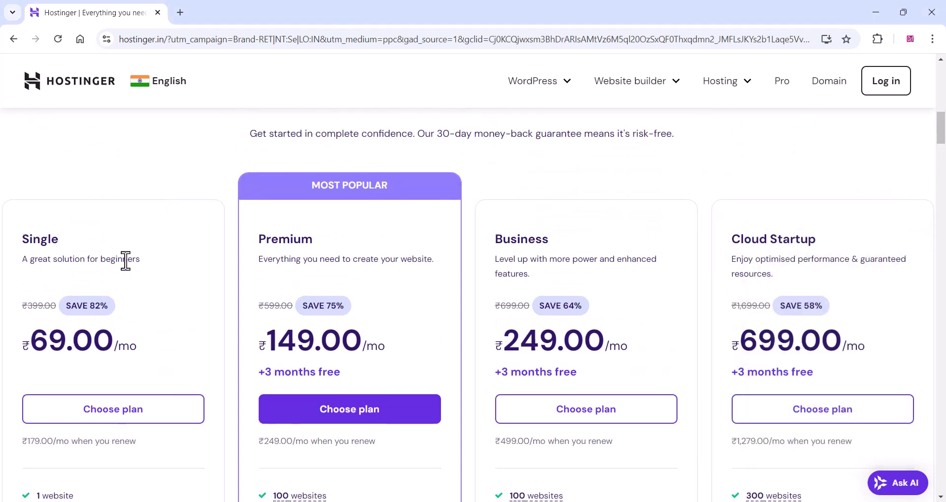
click(347, 416)
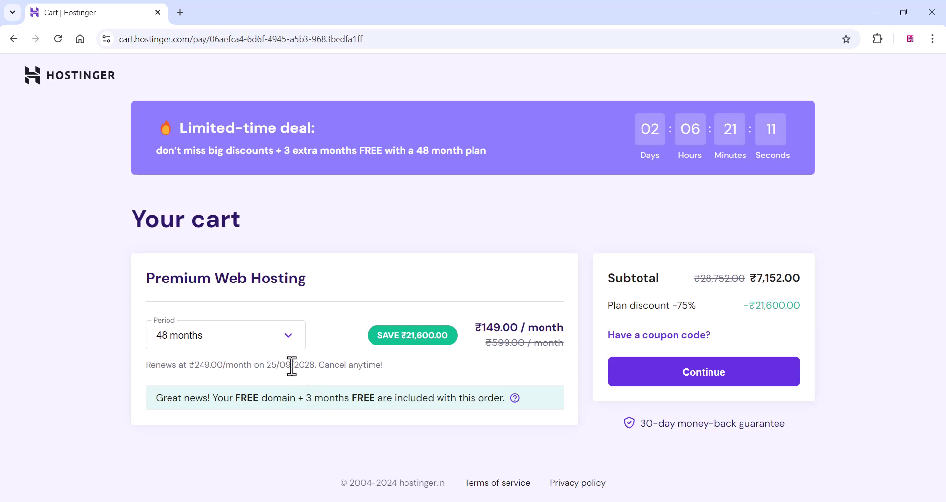
Set the Premium Web Hosting period to 12 months and continue to checkout.
click(251, 344)
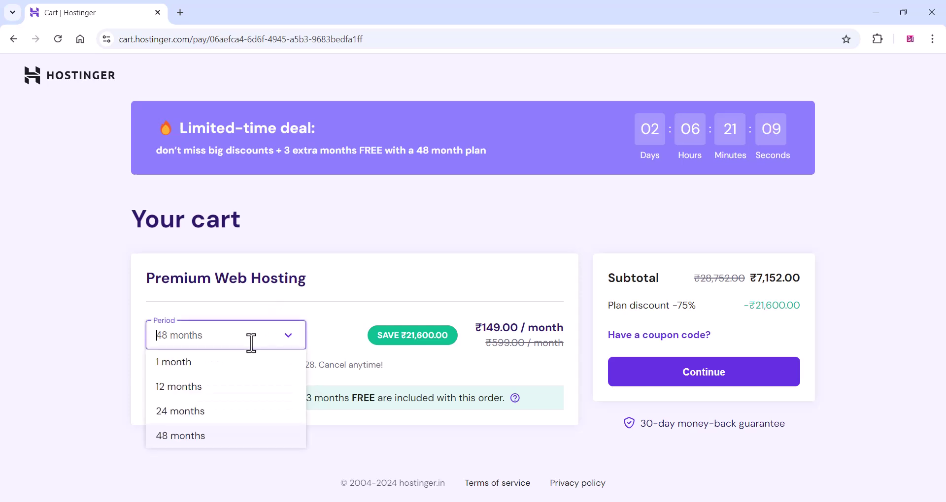
click(185, 389)
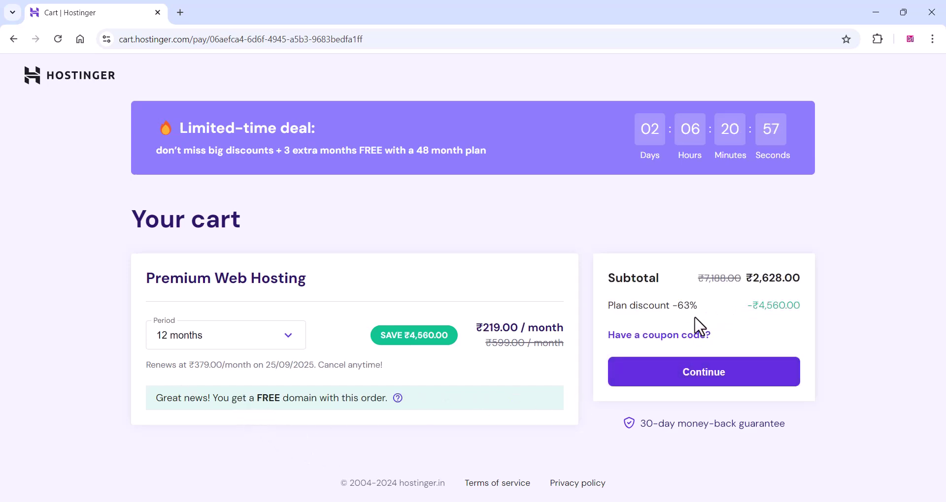
click(704, 373)
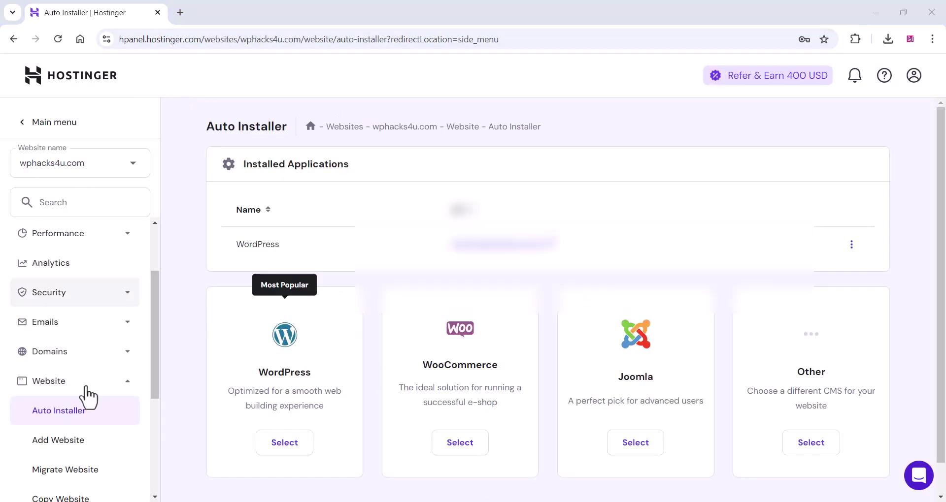
Find the Auto Installer for wphacks4u.com in the hosting panel and select WordPress for installation.
click(126, 389)
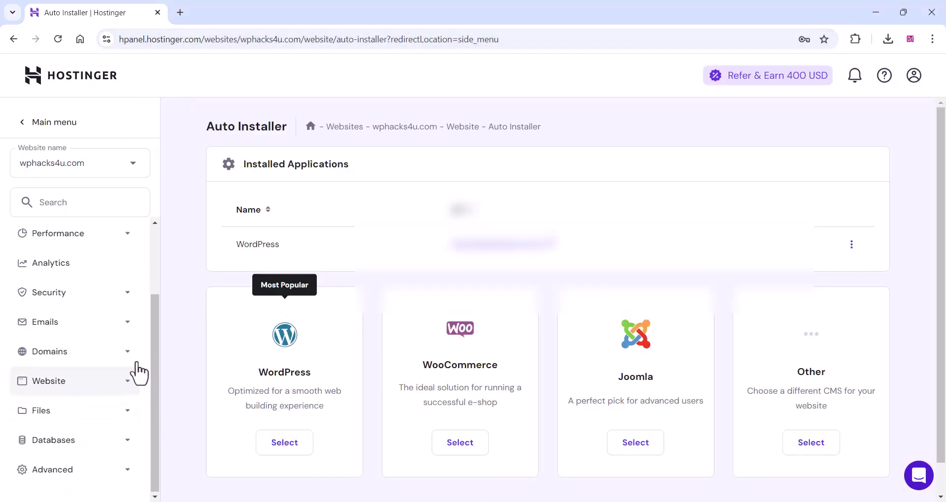
scroll(146, 335, up, 2)
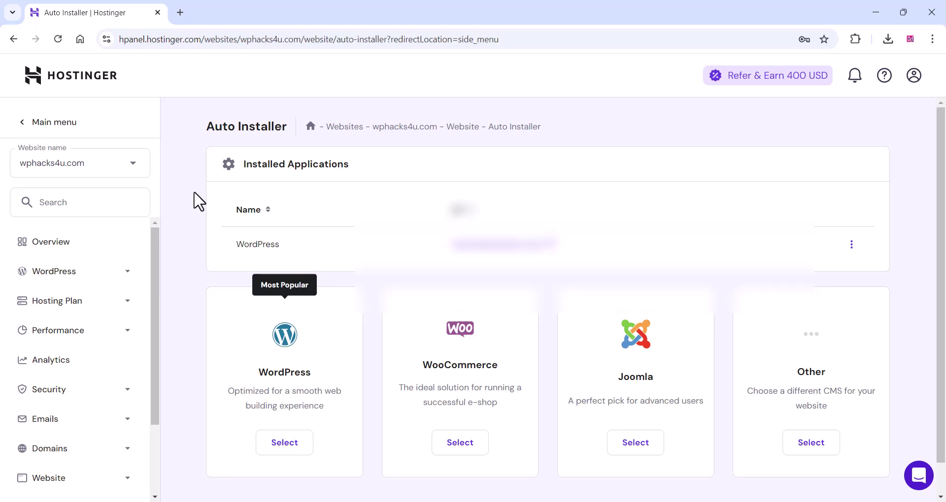
scroll(74, 414, down, 2)
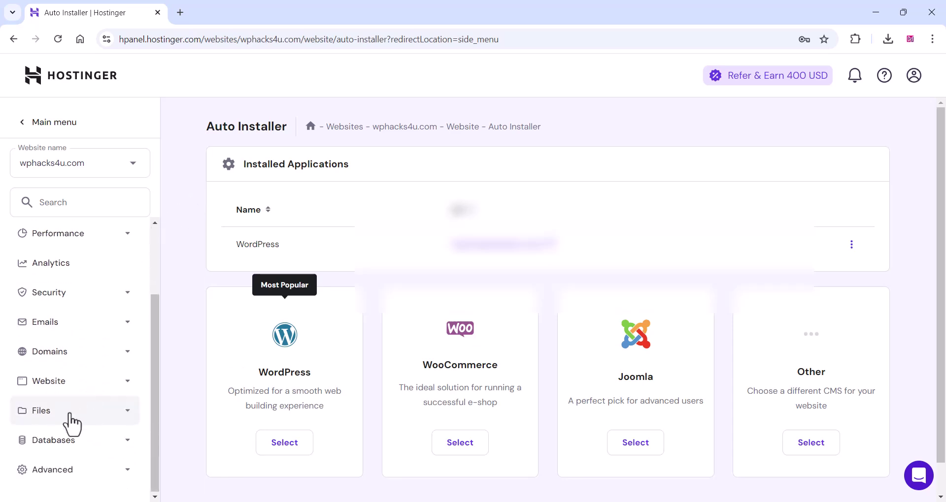
click(70, 387)
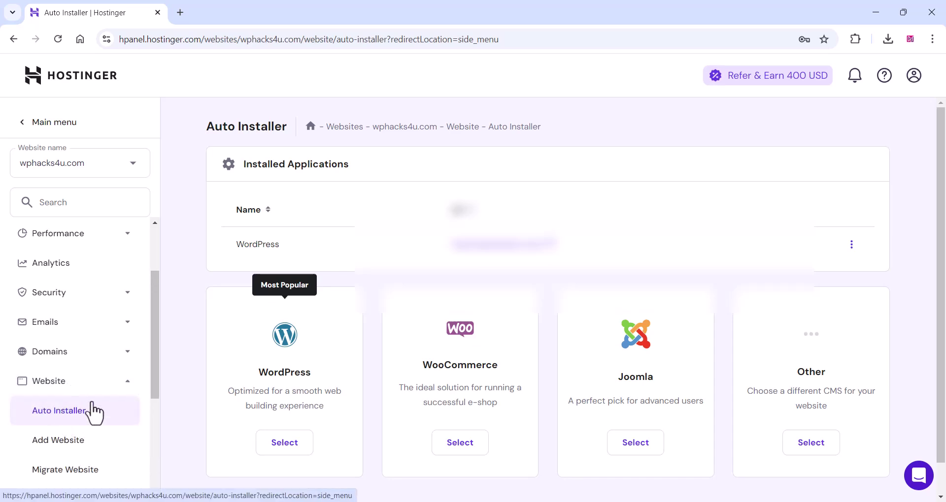
click(291, 448)
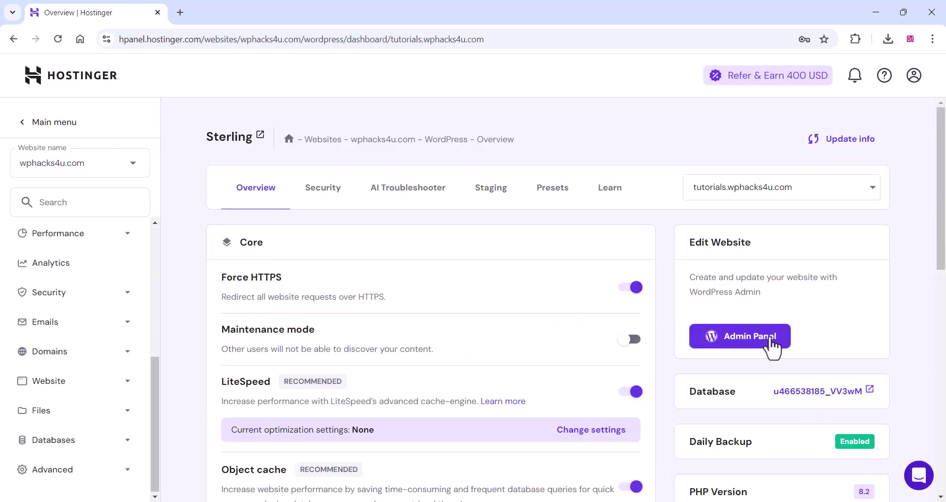
Enter the WordPress admin of tutorials.wphacks4u.com and bulk-deactivate all installed plugins.
click(754, 340)
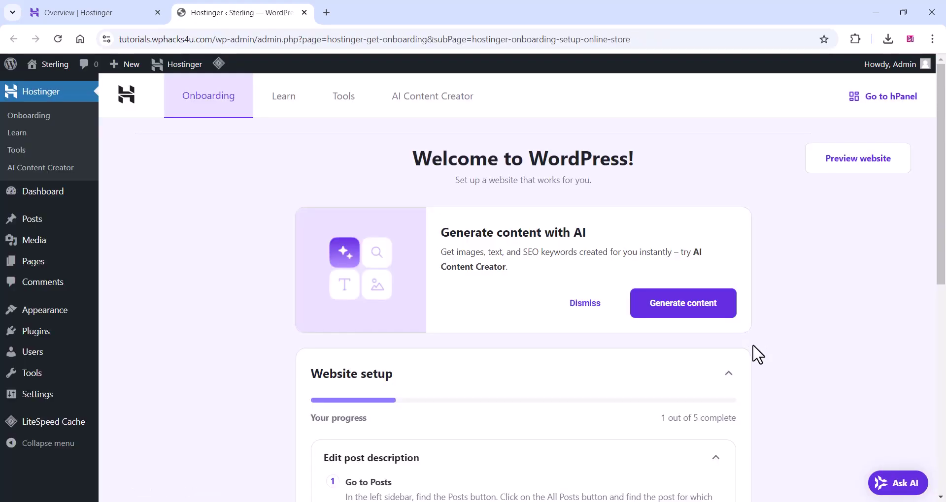
mouse_move(21, 327)
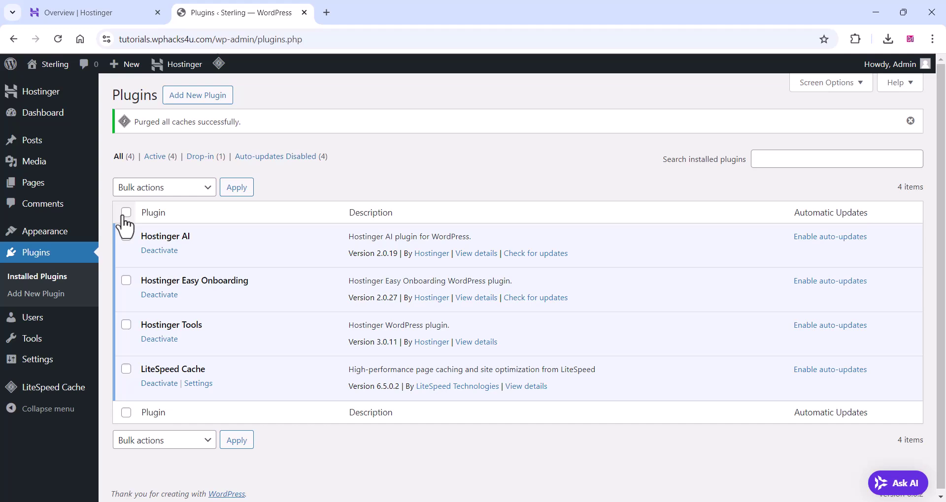
click(126, 212)
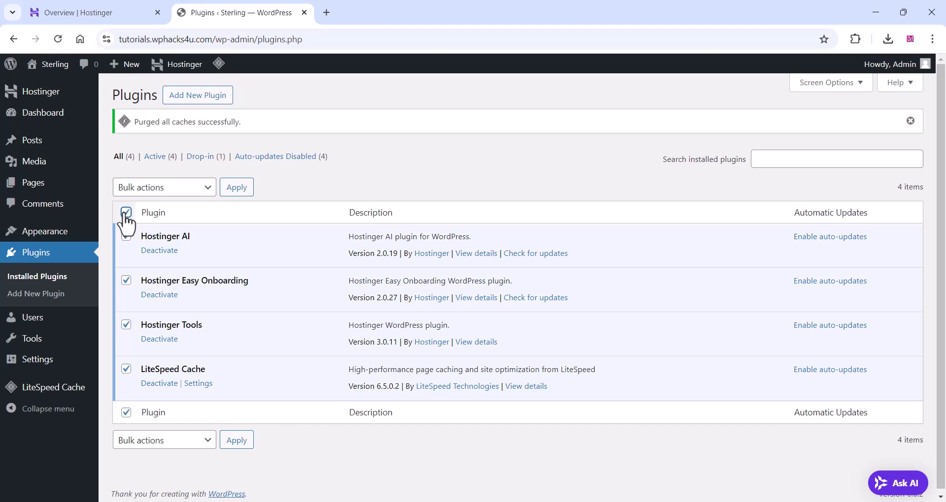
click(168, 190)
click(142, 237)
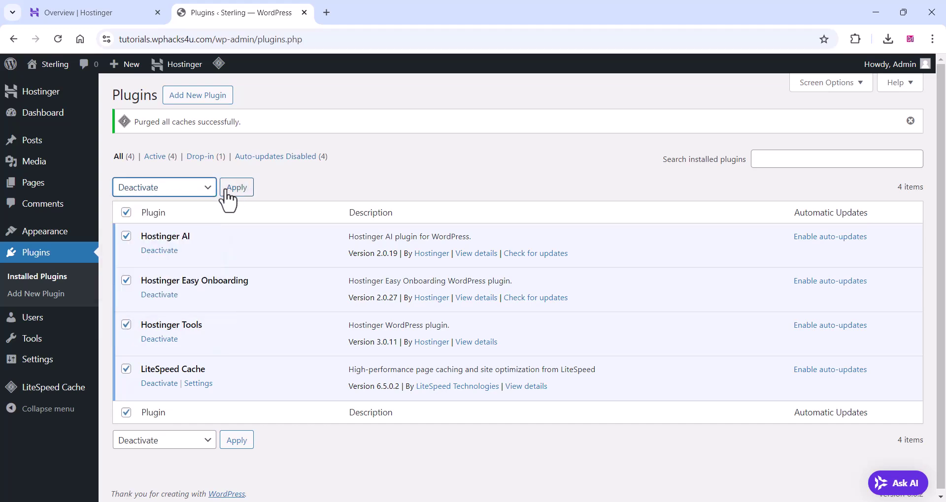
click(227, 191)
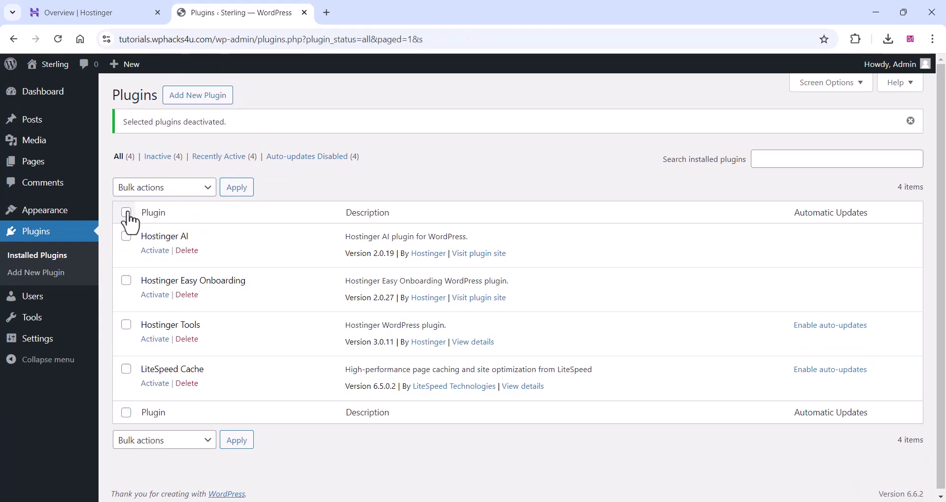
Bulk-delete all the deactivated plugins together with their data.
click(126, 212)
click(198, 190)
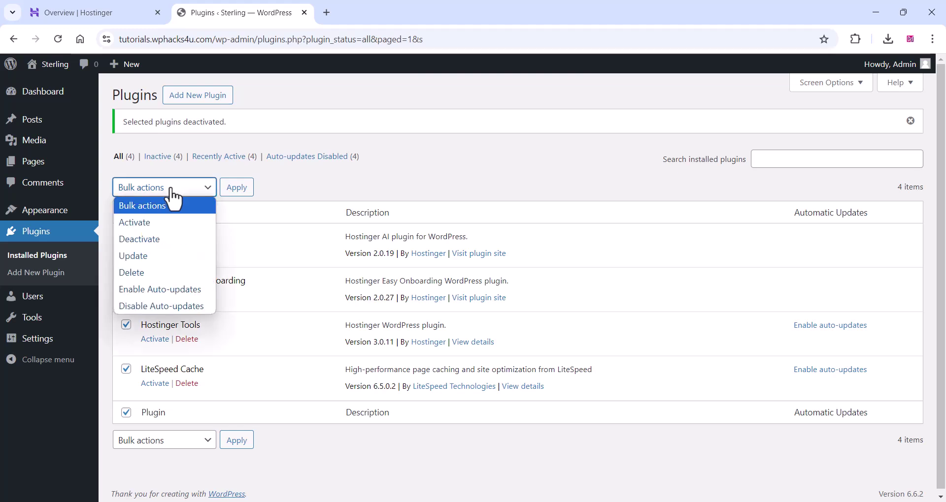
click(133, 272)
click(235, 192)
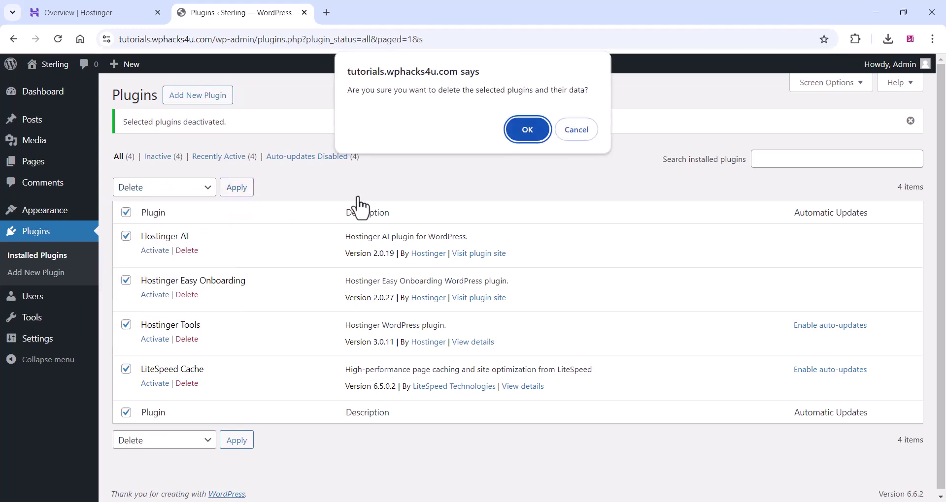
click(526, 129)
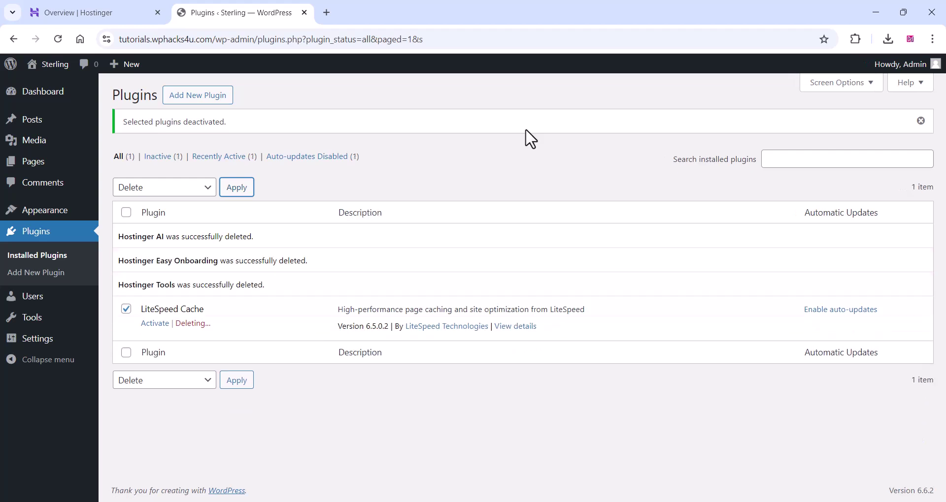
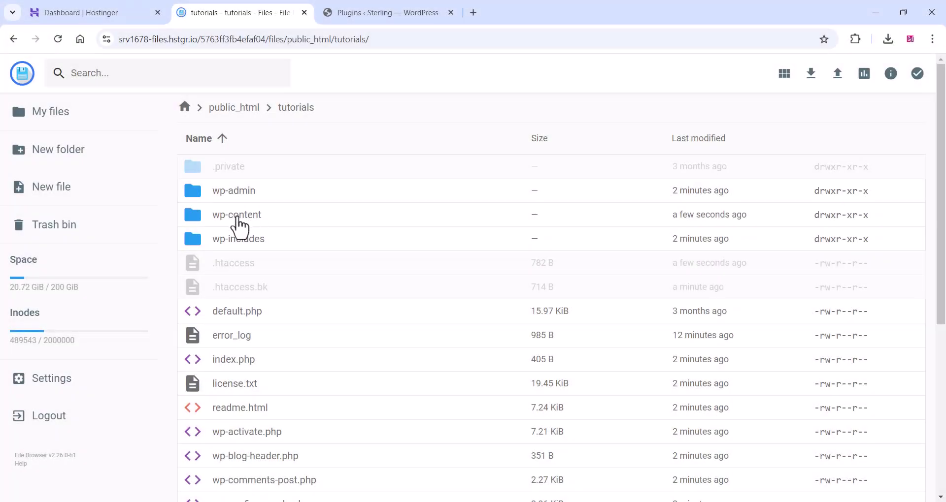
Delete the plugins and themes folders from the site's wp-content folder immediately, skipping the trash bin.
double_click(238, 221)
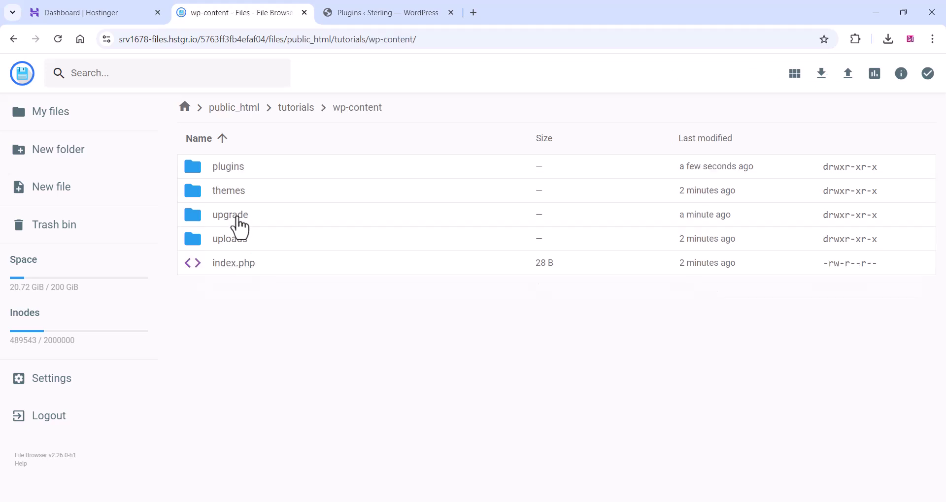
click(241, 178)
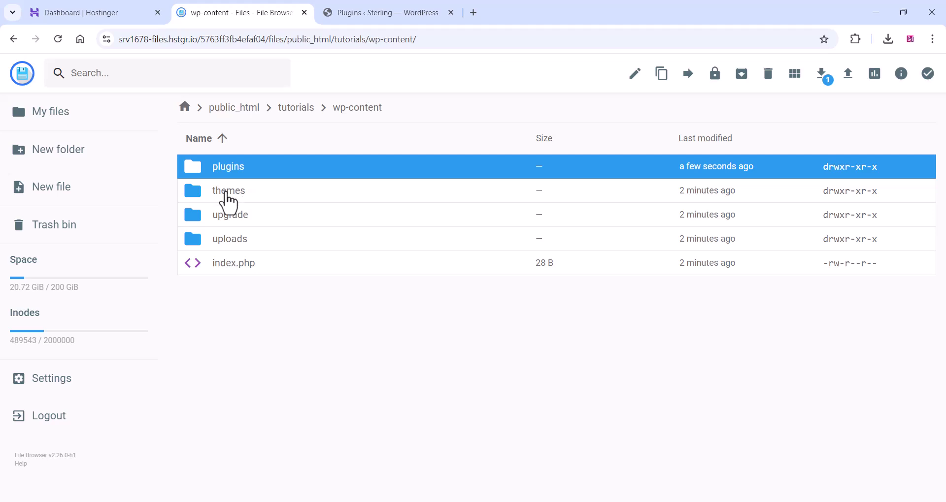
ctrl+click(228, 202)
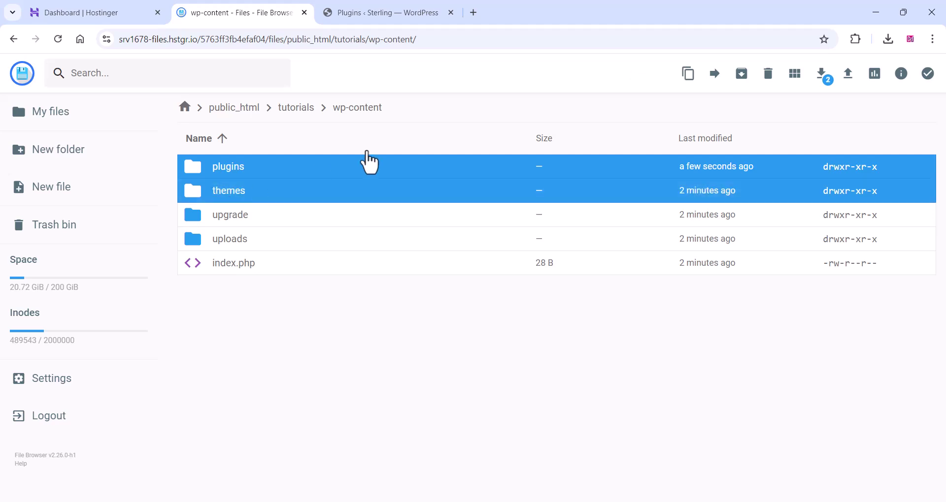
click(764, 85)
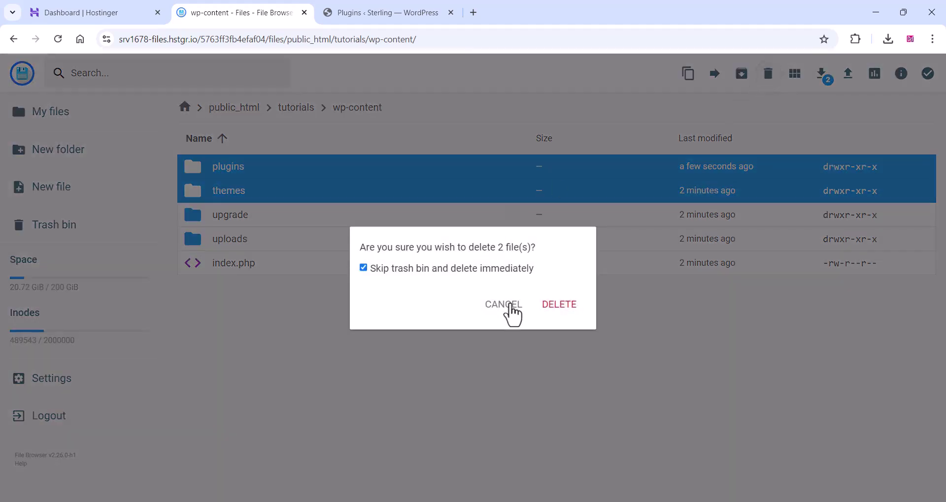
click(559, 306)
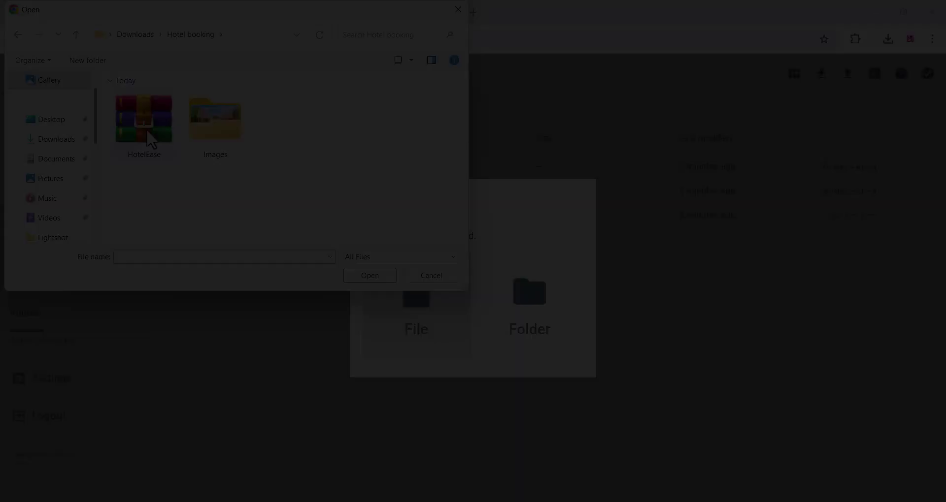
Upload the HotelEase archive to wp-content and extract it into a folder named hotelease.
click(148, 131)
click(377, 278)
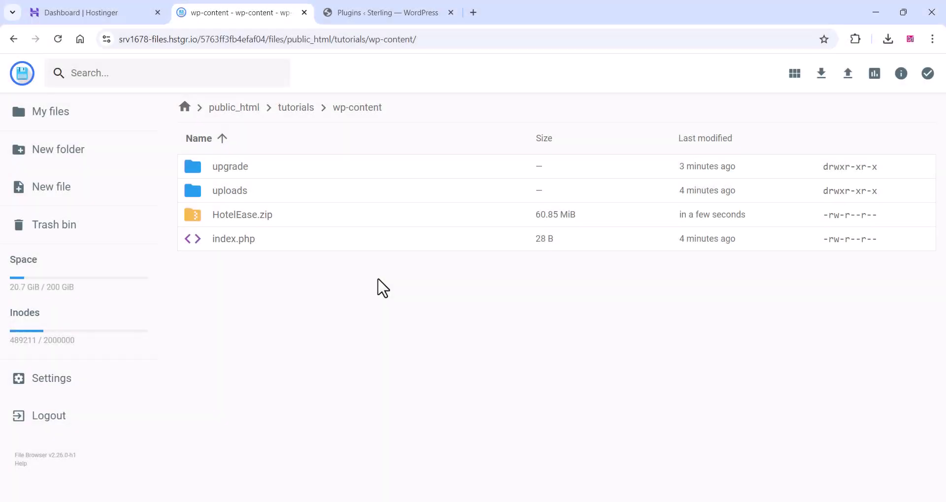
right_click(241, 218)
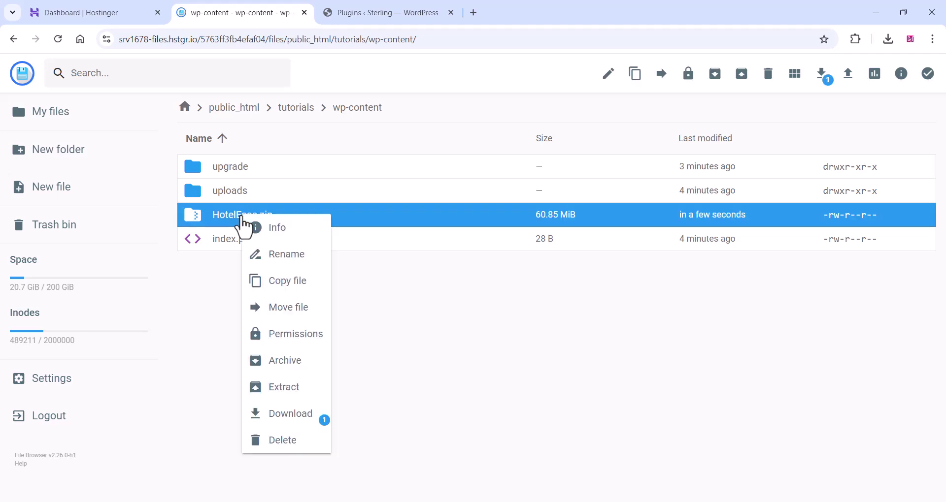
click(256, 389)
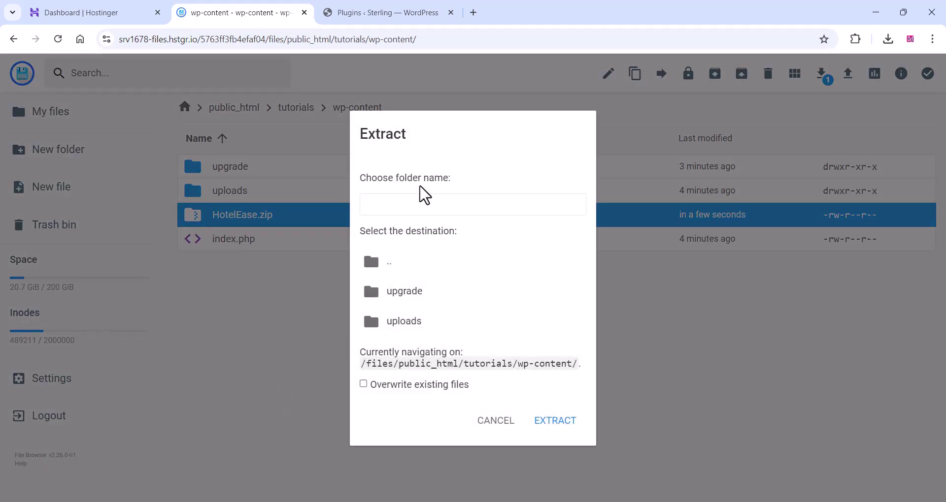
click(381, 209)
text(hote)
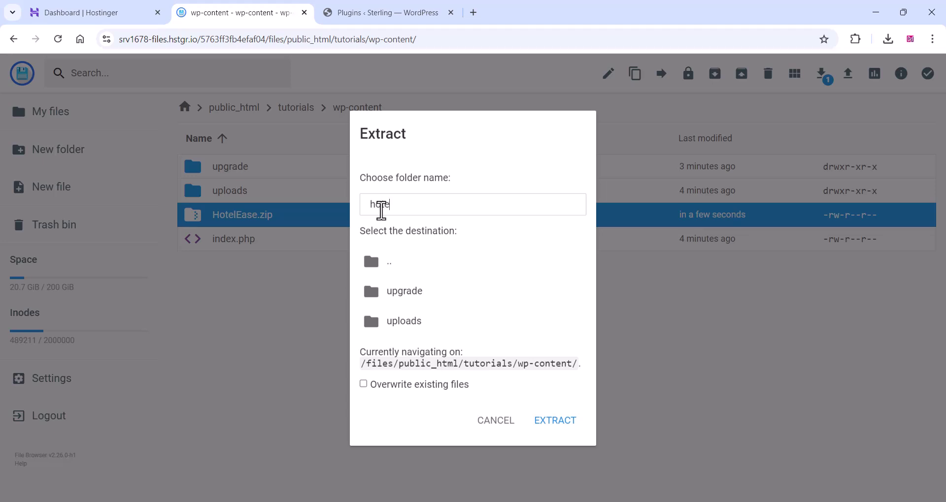
text(lease)
click(564, 426)
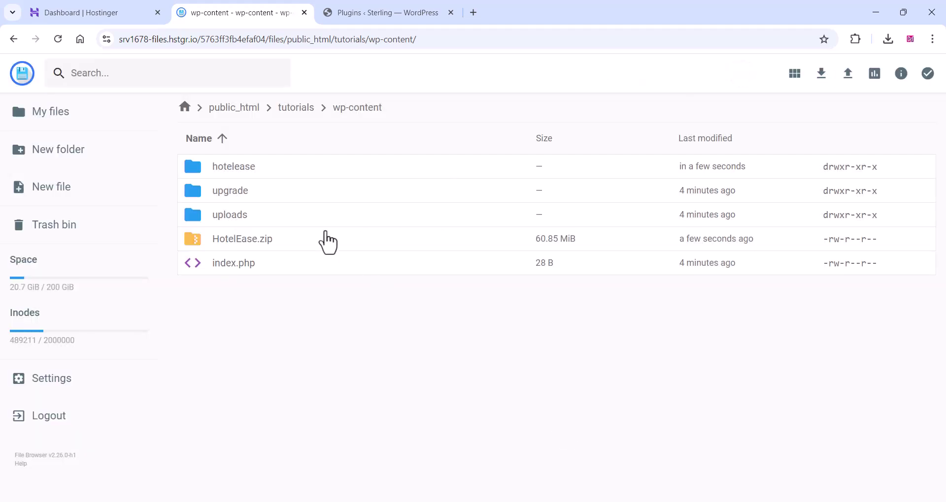
Move the plugins folder from hotelease up to the parent wp-content folder.
double_click(241, 177)
click(237, 176)
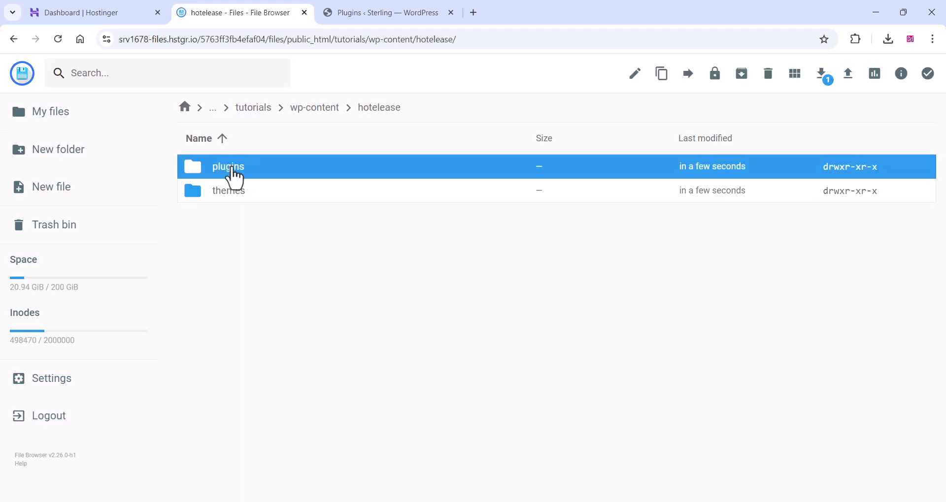
click(688, 74)
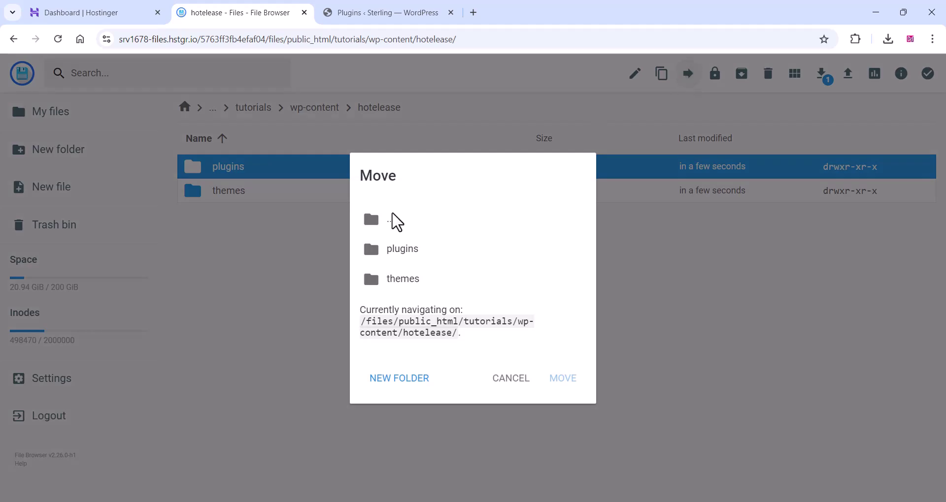
double_click(400, 221)
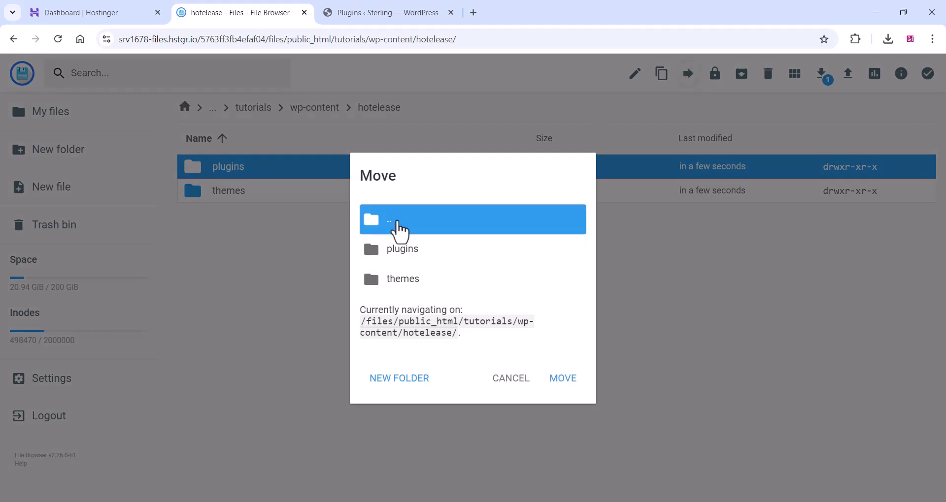
click(563, 388)
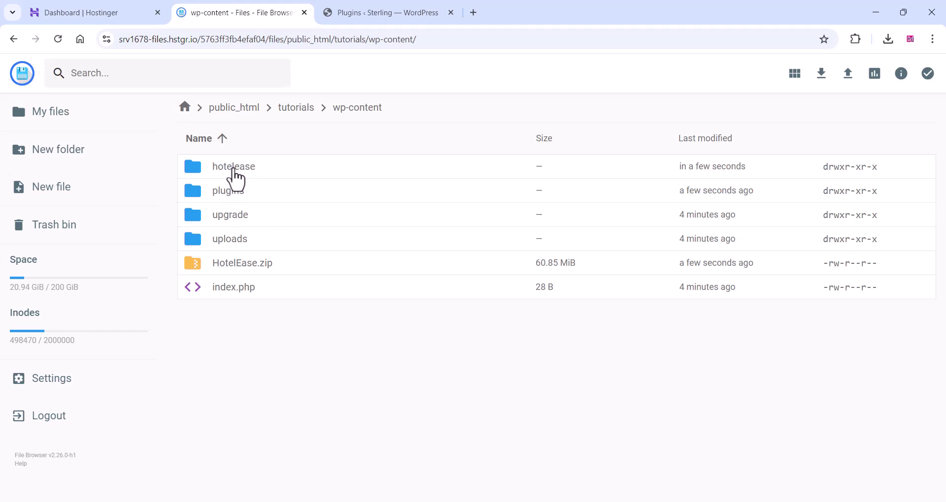
Move the themes folder from hotelease up to the parent wp-content folder.
double_click(235, 177)
click(226, 177)
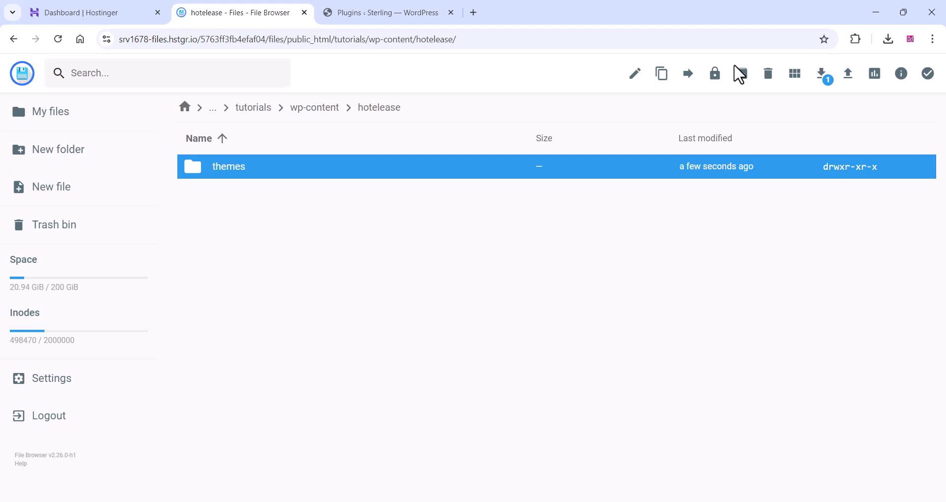
click(687, 75)
click(385, 242)
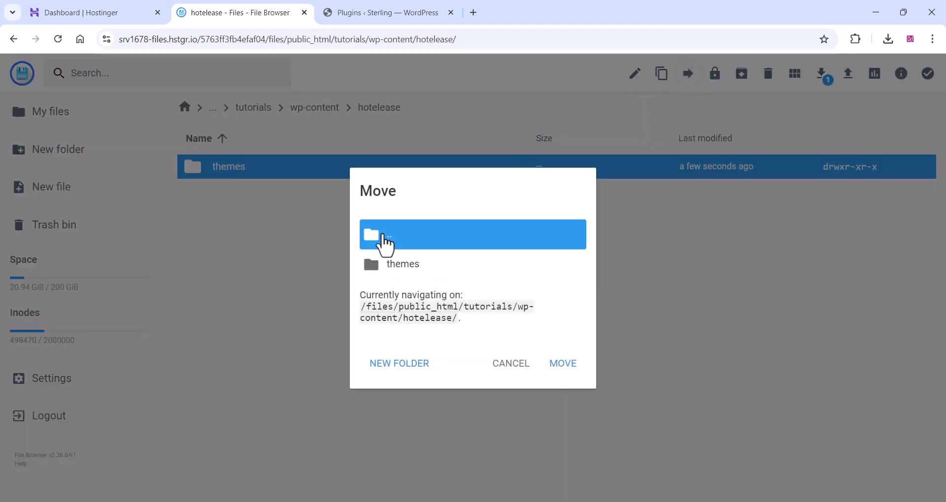
click(385, 242)
click(562, 401)
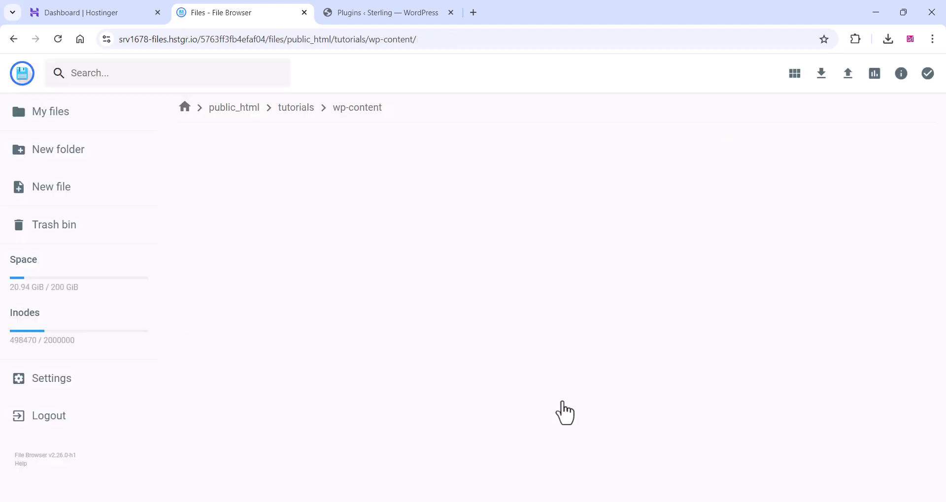
Switch to the WordPress admin, reload the plugin list and activate the Travelfic theme.
click(344, 6)
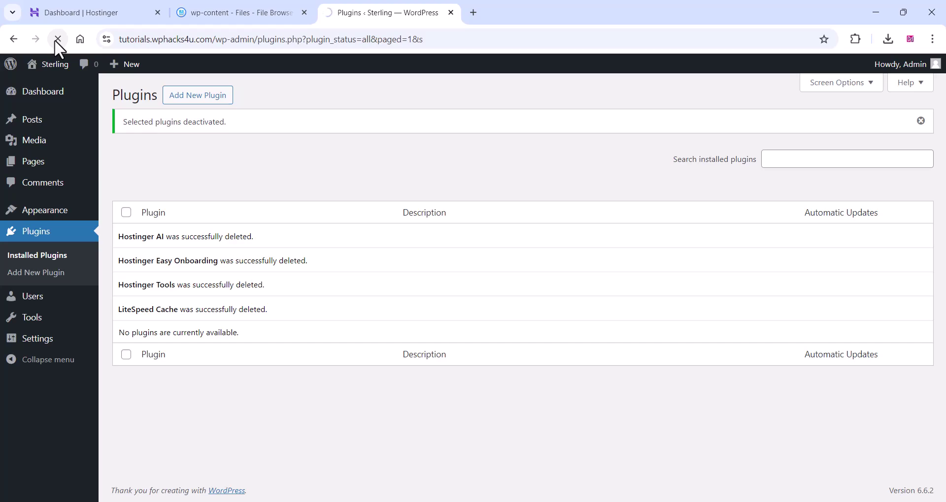
scroll(251, 253, down, 10)
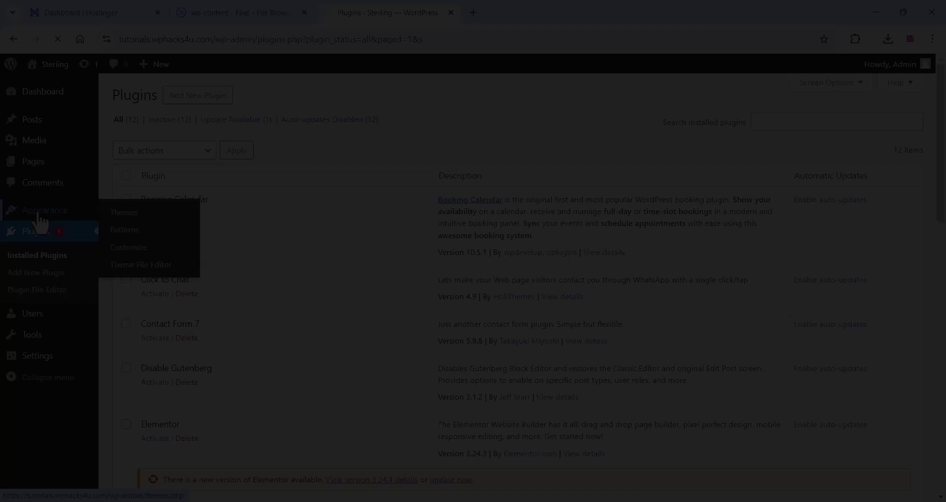
click(39, 213)
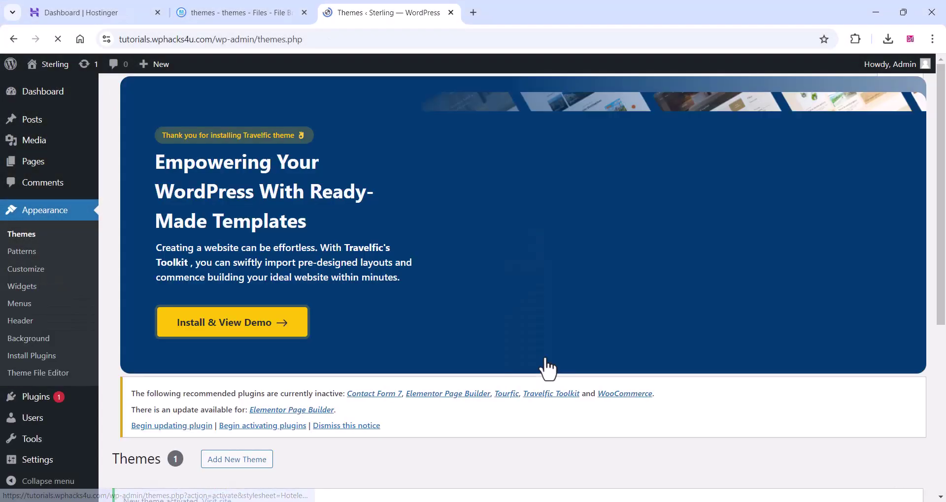
scroll(542, 369, down, 10)
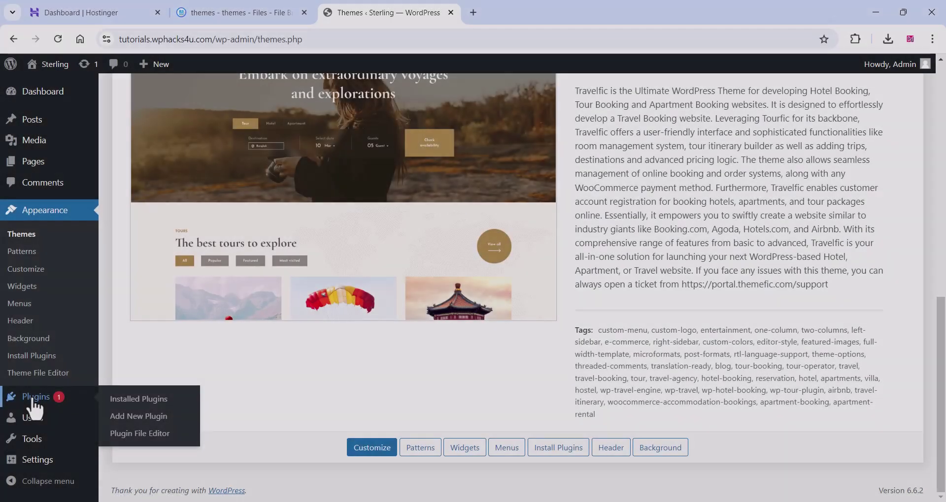
Bulk-activate all installed plugins and close the file manager.
click(33, 399)
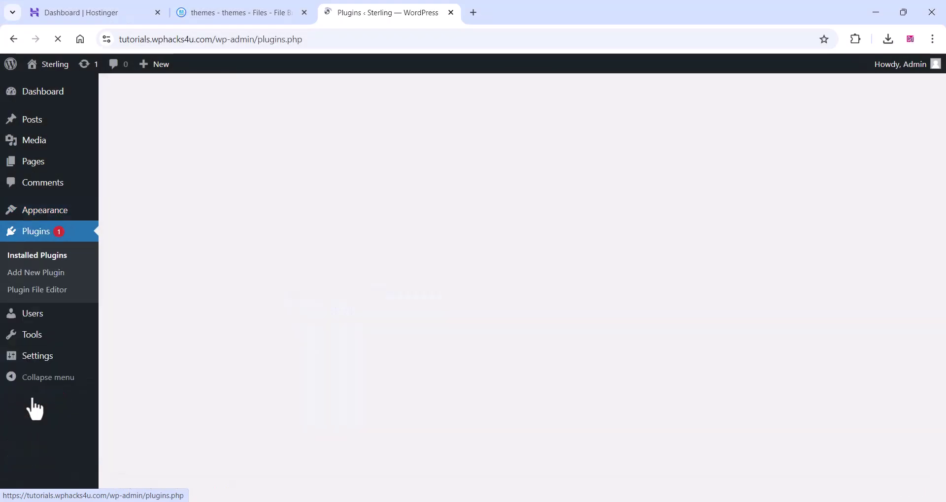
scroll(266, 360, down, 5)
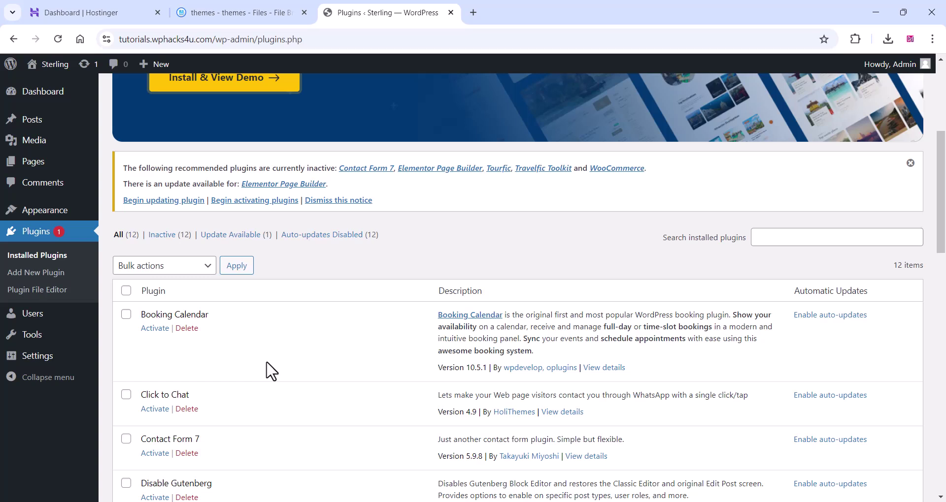
click(126, 290)
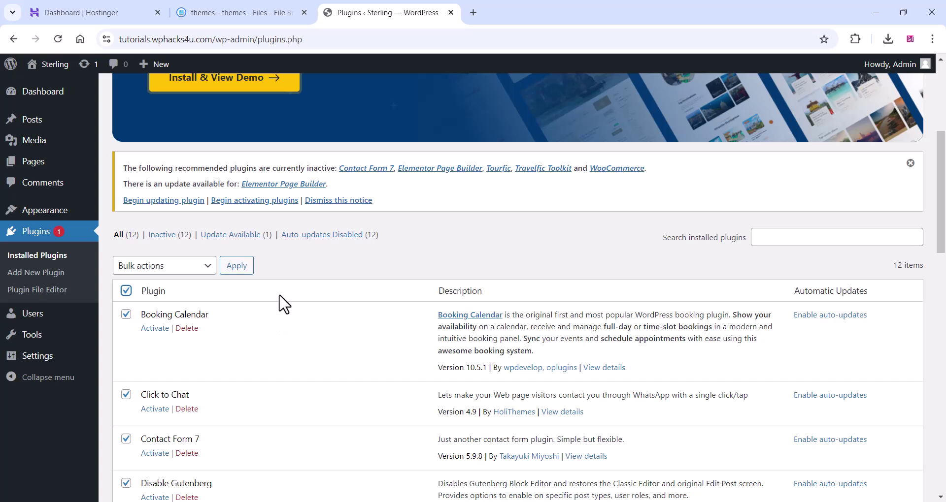
click(304, 12)
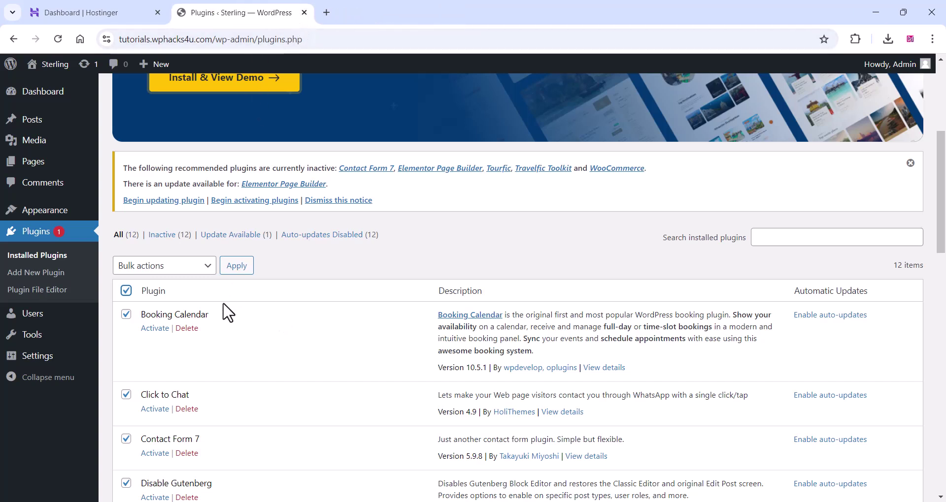
click(159, 266)
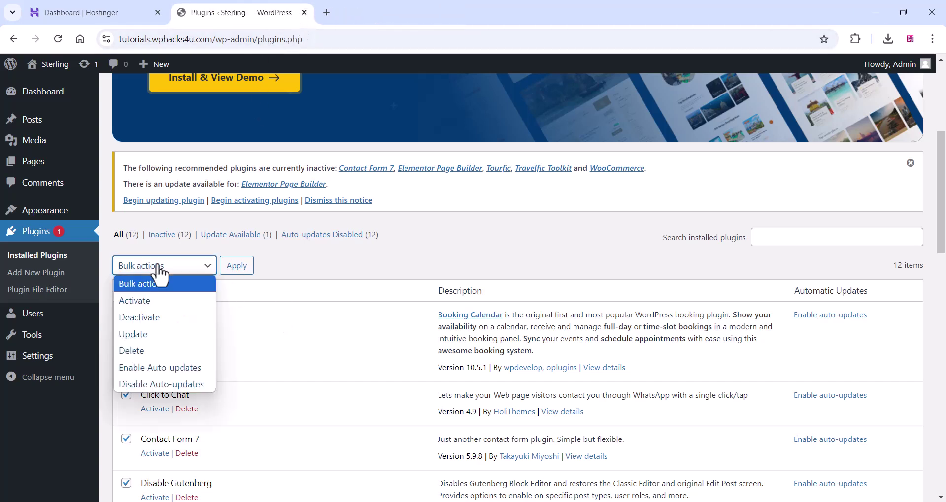
click(146, 303)
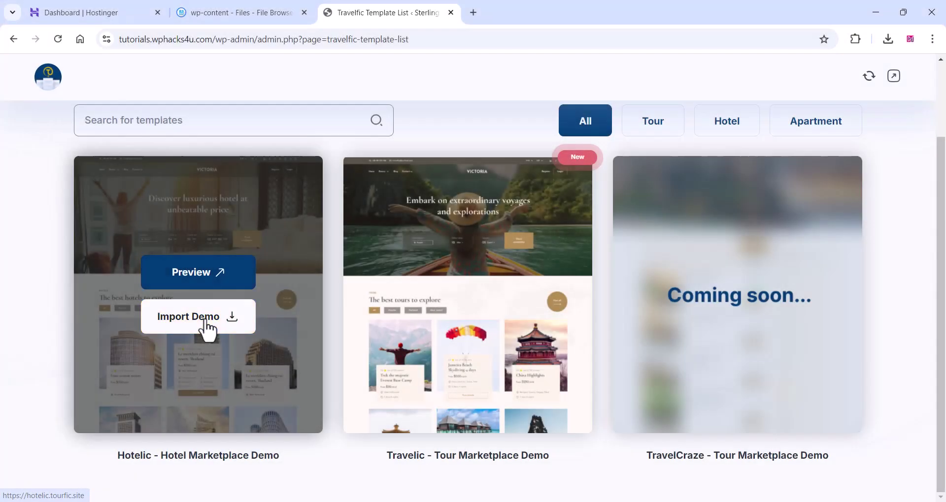
Import the Hotelic - Hotel Marketplace Demo with all import options enabled and build the website.
click(206, 322)
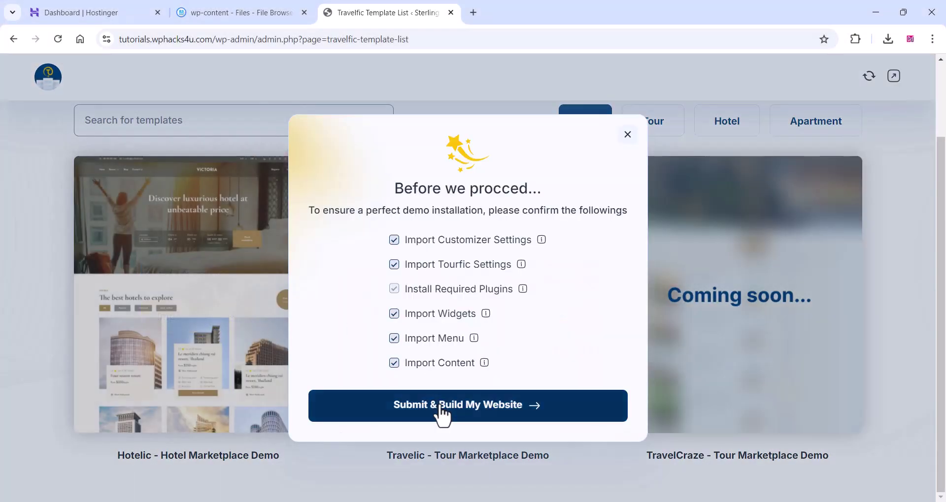
click(442, 418)
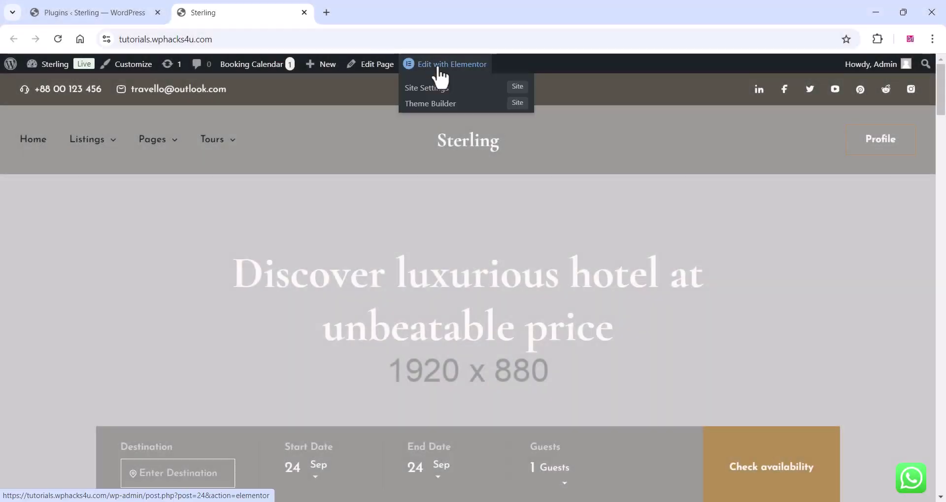
Edit the home page with Elementor and replace the hero slider's banner image with the uploaded picture 35.
click(438, 66)
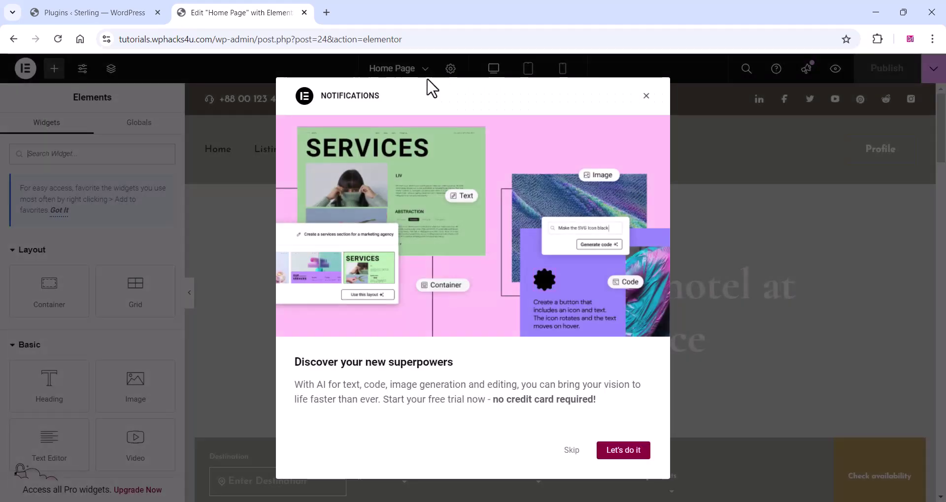
click(646, 96)
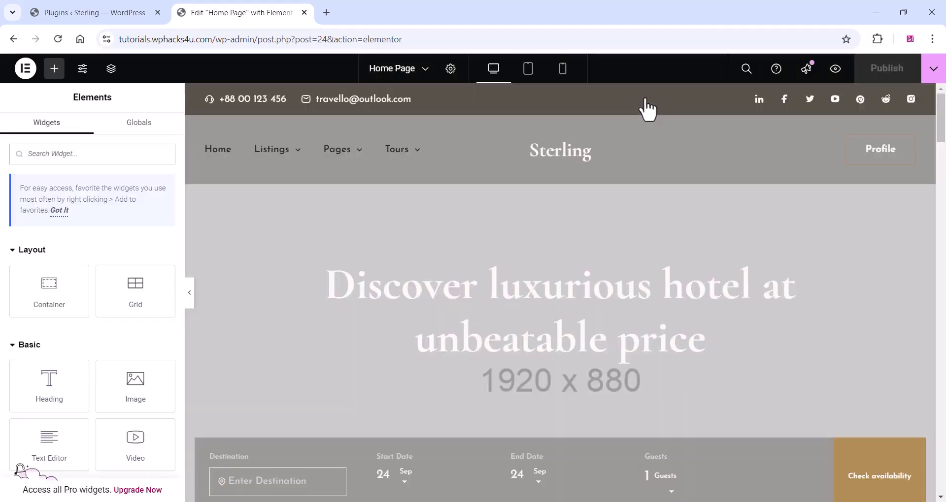
click(341, 249)
click(94, 343)
click(37, 112)
click(520, 288)
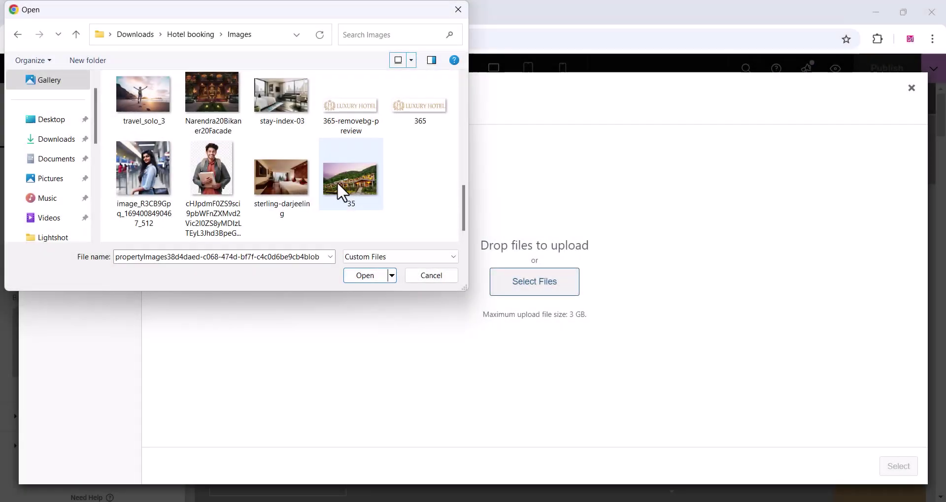
click(338, 181)
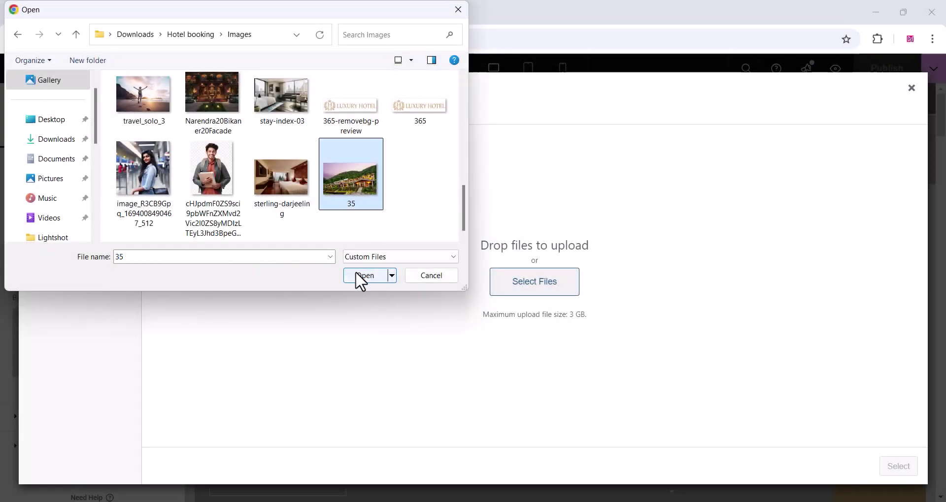
click(360, 277)
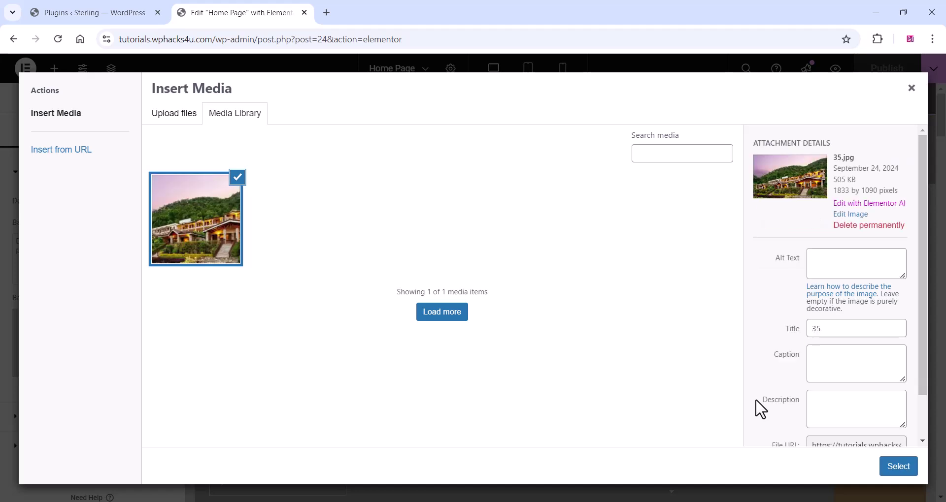
click(897, 467)
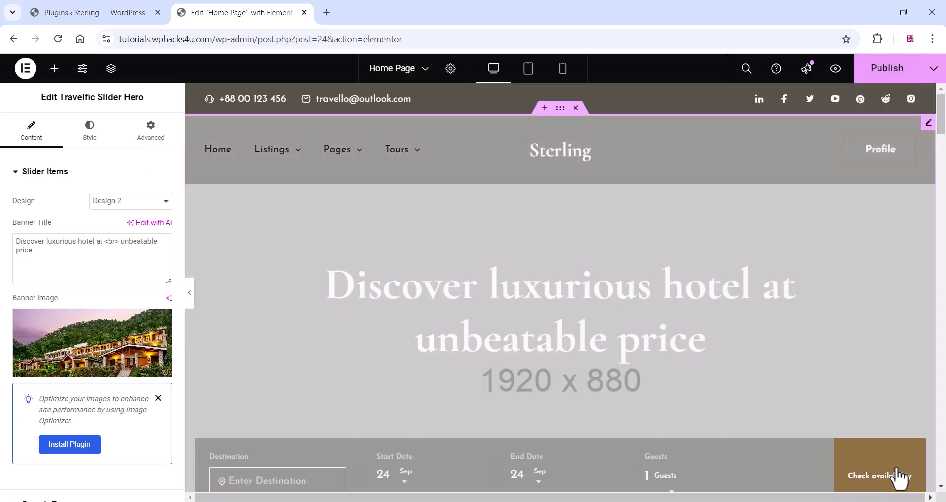
Examine the widget settings of the home page's tours section.
scroll(399, 340, down, 12)
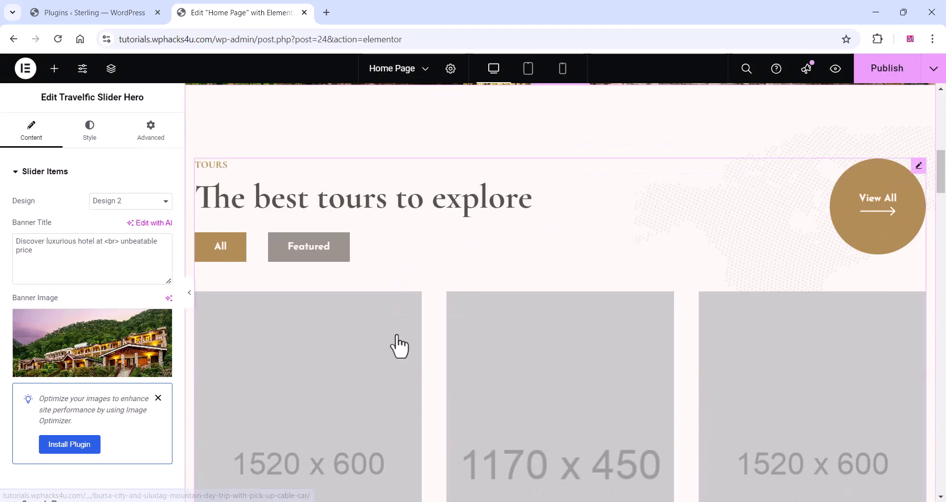
scroll(399, 347, down, 2)
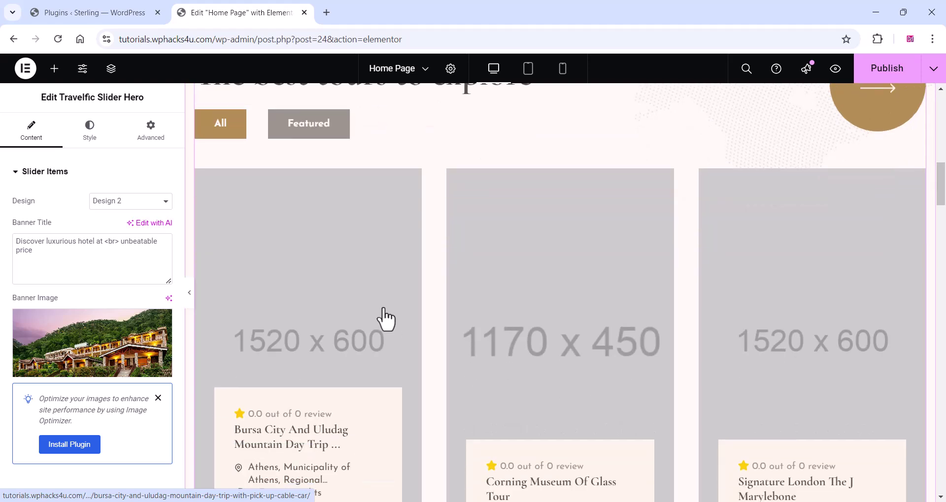
click(354, 288)
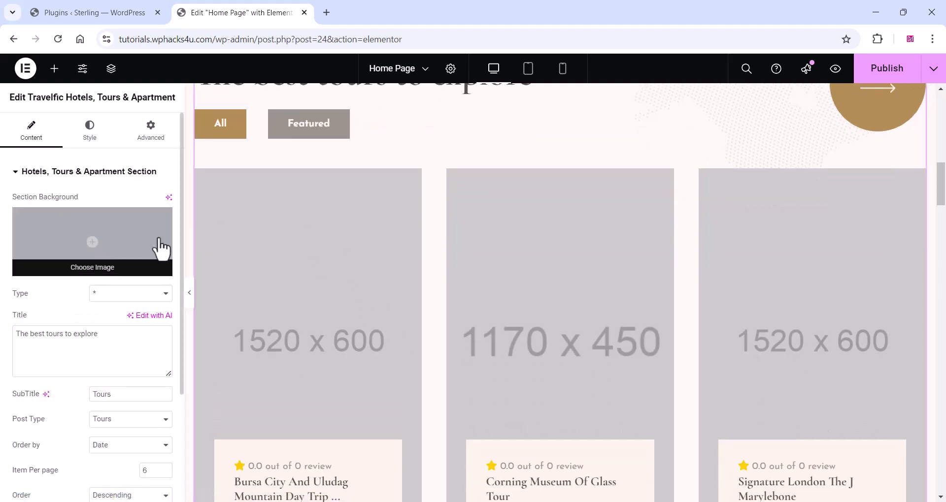
scroll(399, 314, down, 1)
Replace the About Us section's placeholder image with the uploaded sterling-darjeeling picture.
scroll(399, 314, down, 19)
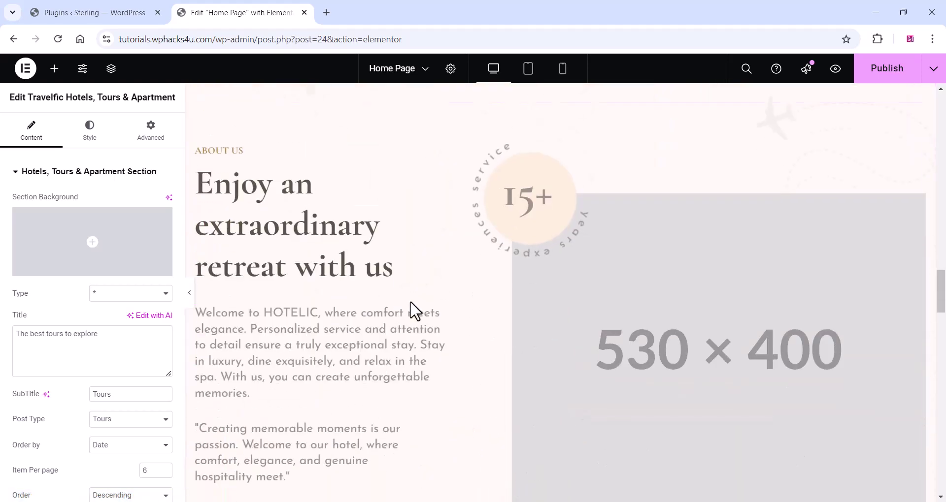
click(661, 312)
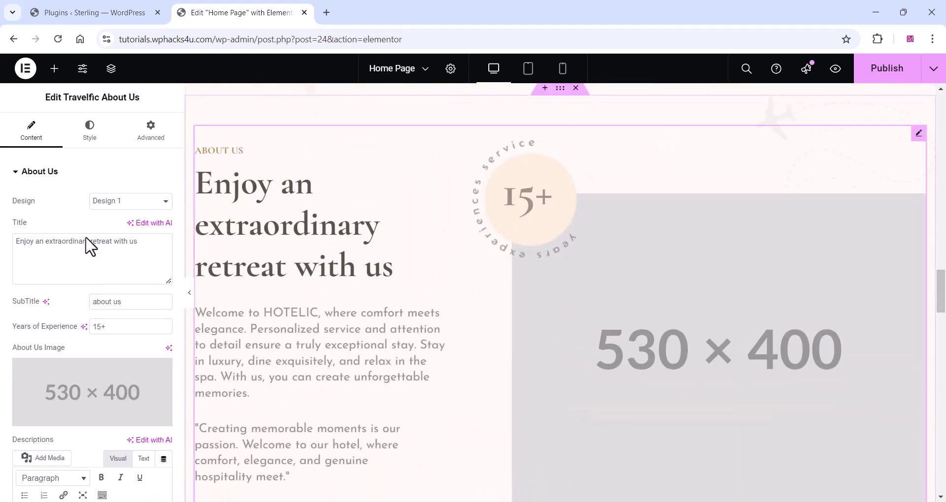
click(75, 385)
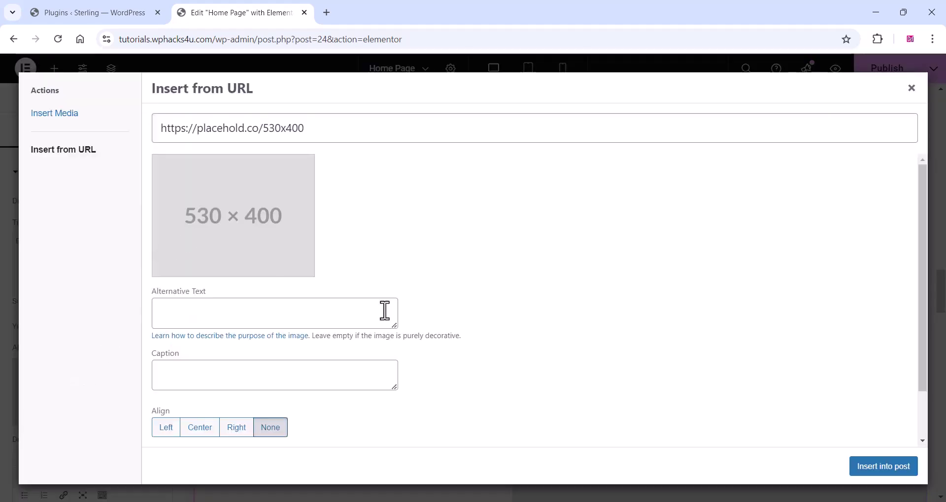
click(56, 115)
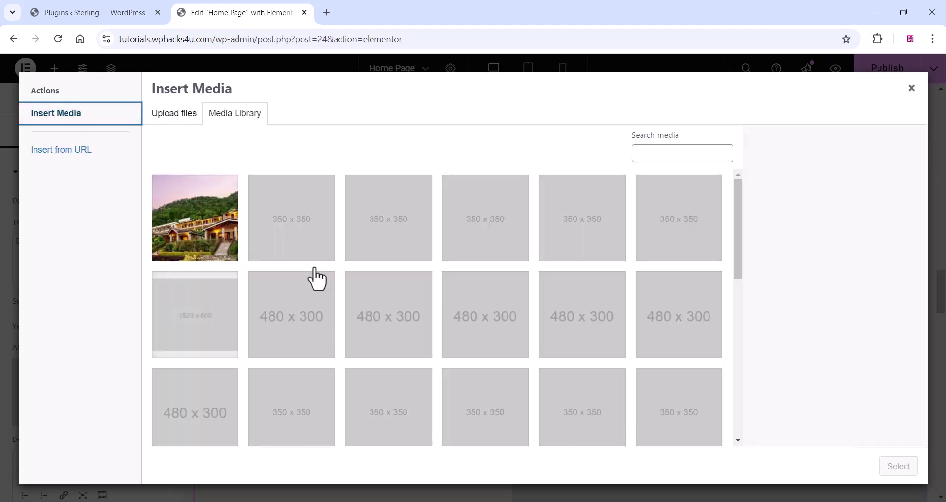
click(178, 117)
click(538, 279)
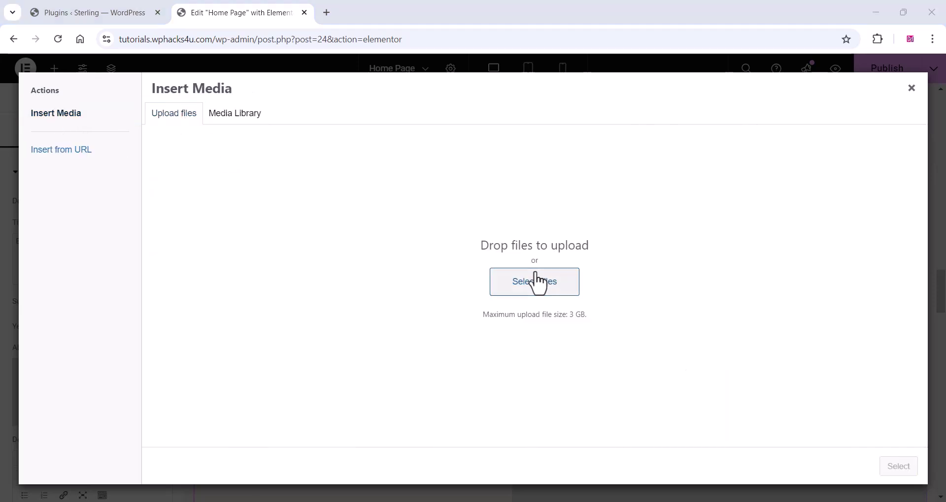
scroll(294, 123, down, 5)
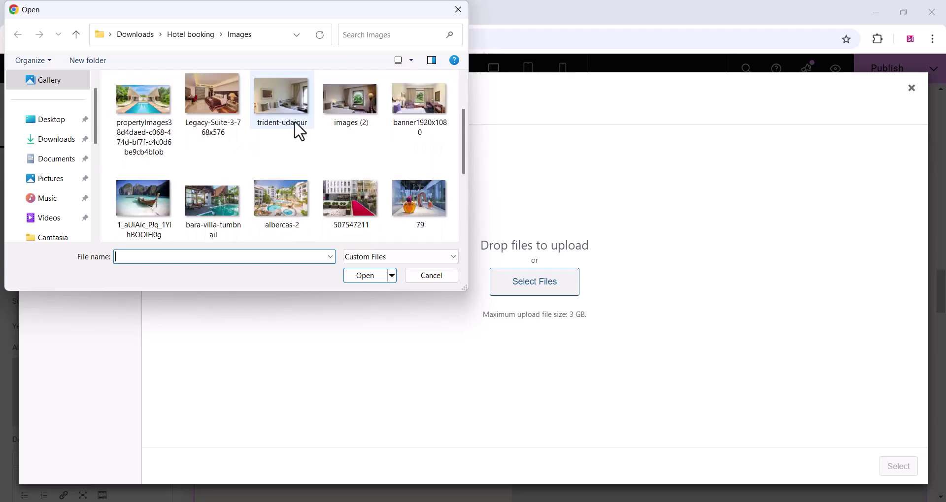
scroll(313, 176, down, 2)
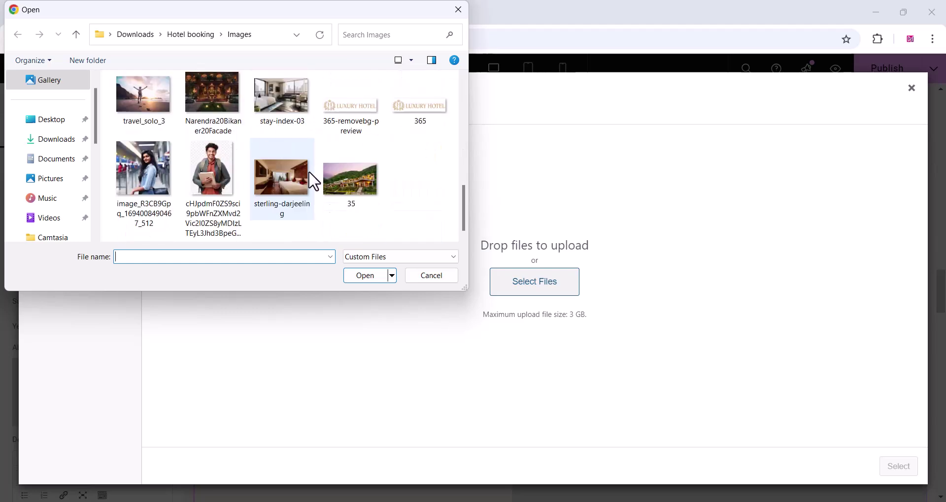
click(291, 182)
click(374, 277)
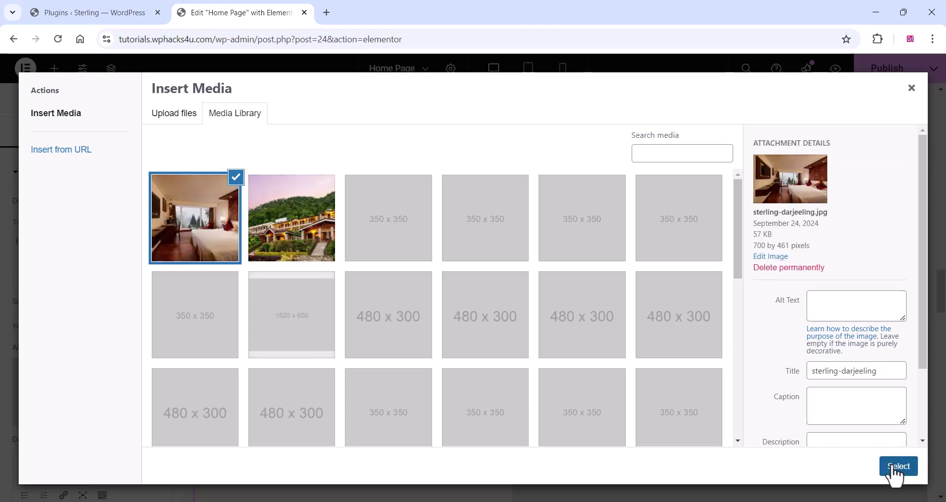
click(898, 467)
Look over the About Us section's description and the home page's blog and testimonials sections.
scroll(491, 291, down, 8)
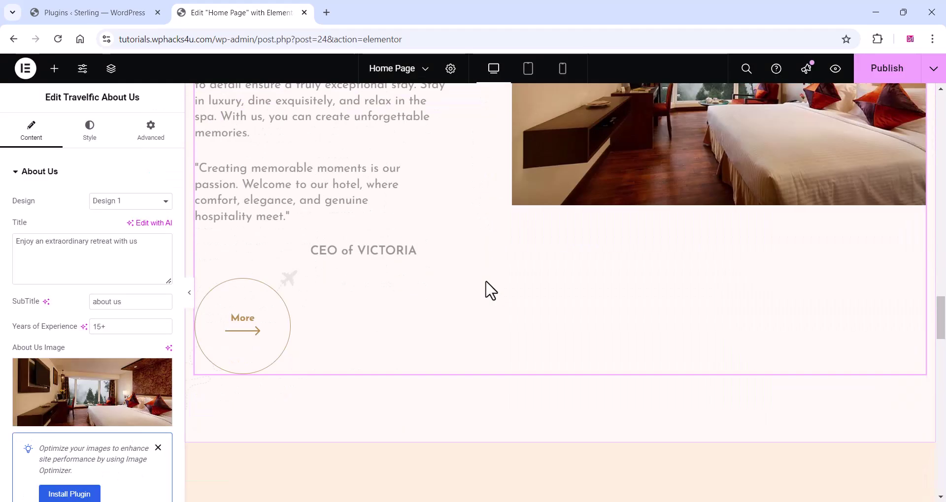
scroll(490, 291, up, 5)
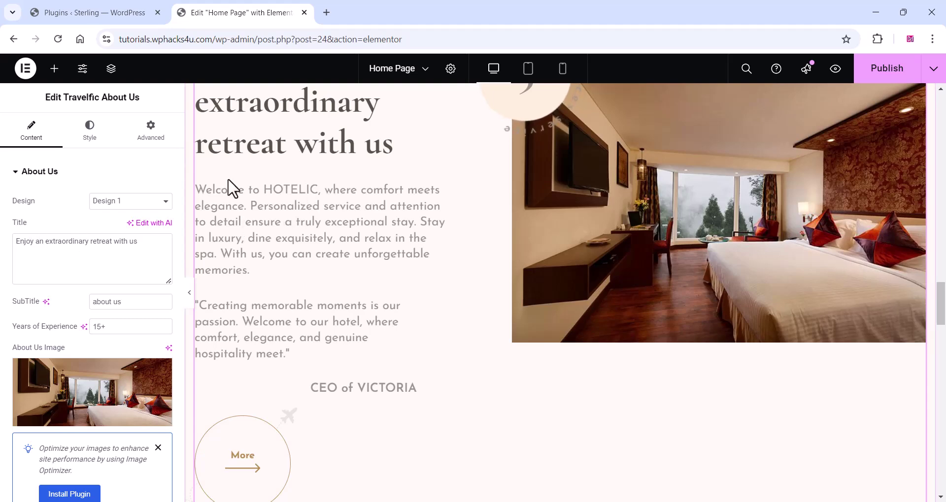
scroll(126, 281, down, 6)
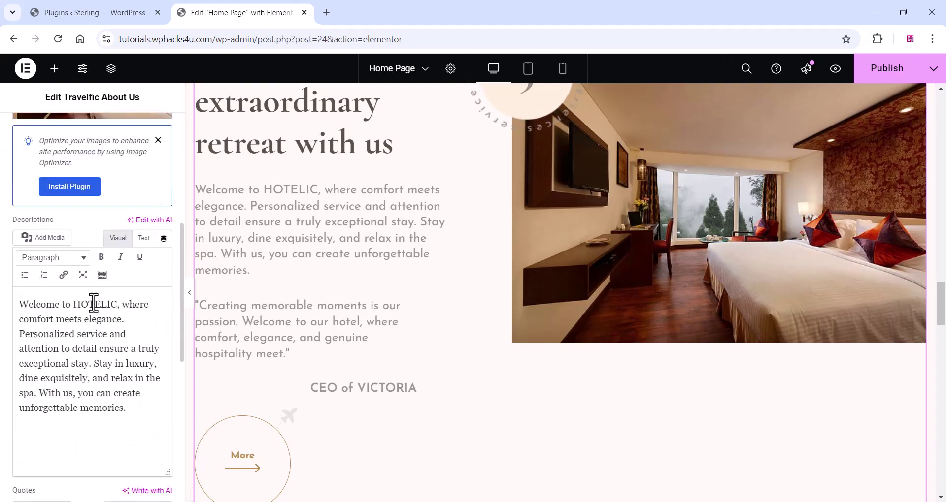
scroll(537, 383, down, 6)
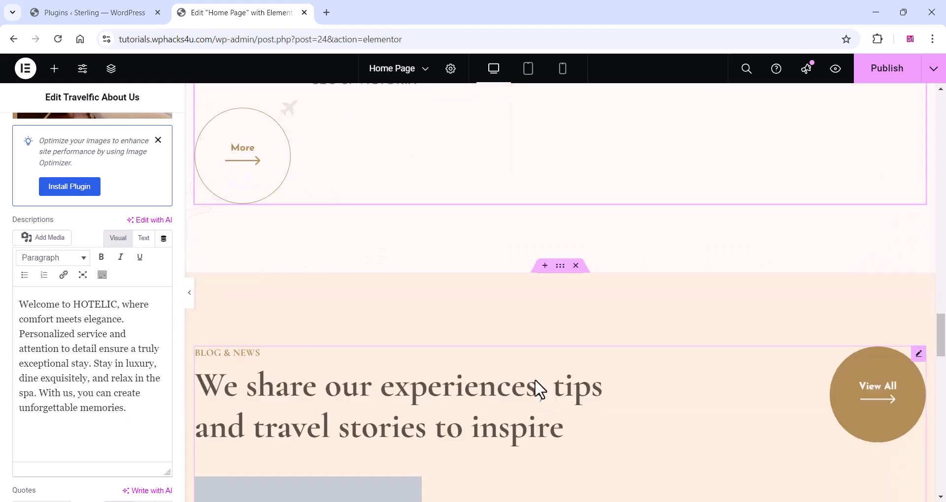
scroll(535, 380, down, 6)
scroll(546, 344, down, 8)
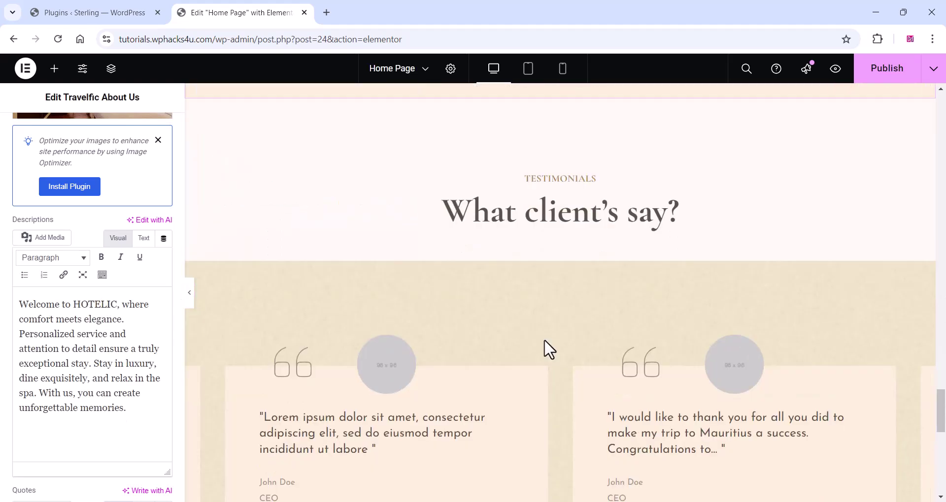
scroll(544, 348, down, 1)
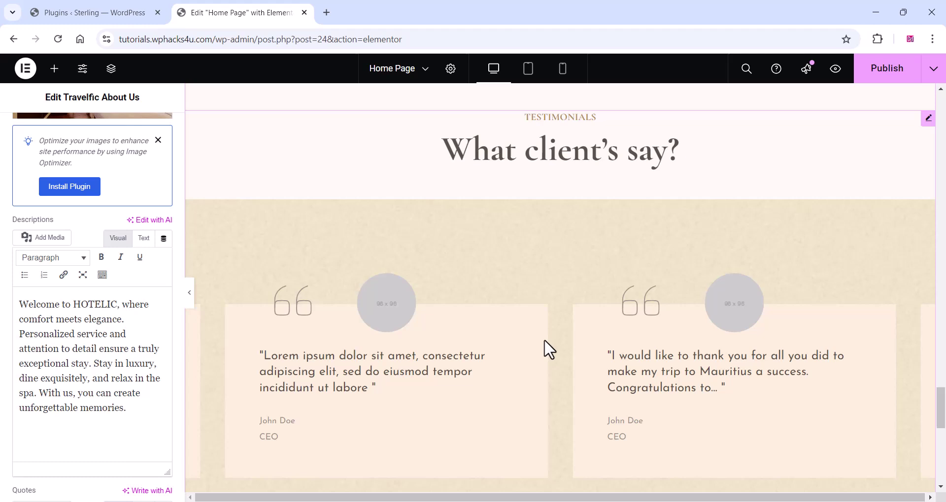
Replace the first testimonial's placeholder image with an uploaded picture of a man wearing a backpack.
click(338, 380)
click(55, 391)
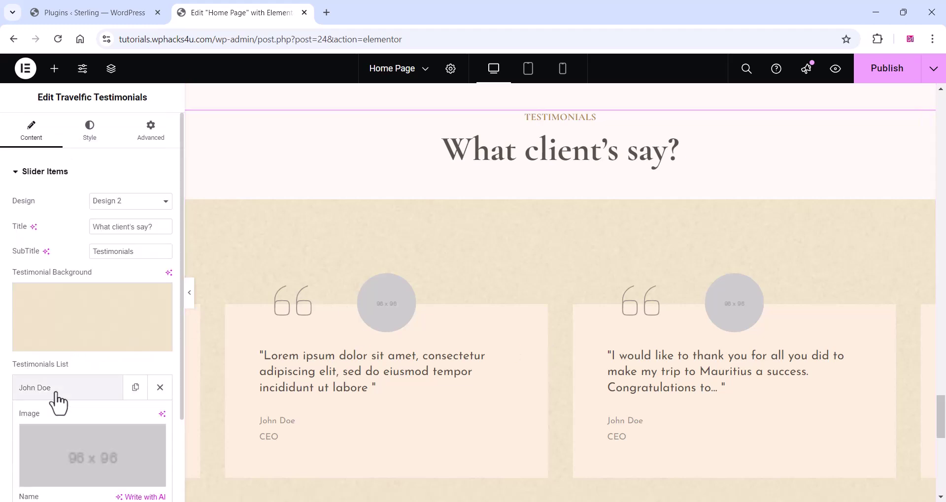
scroll(62, 397, down, 4)
click(79, 278)
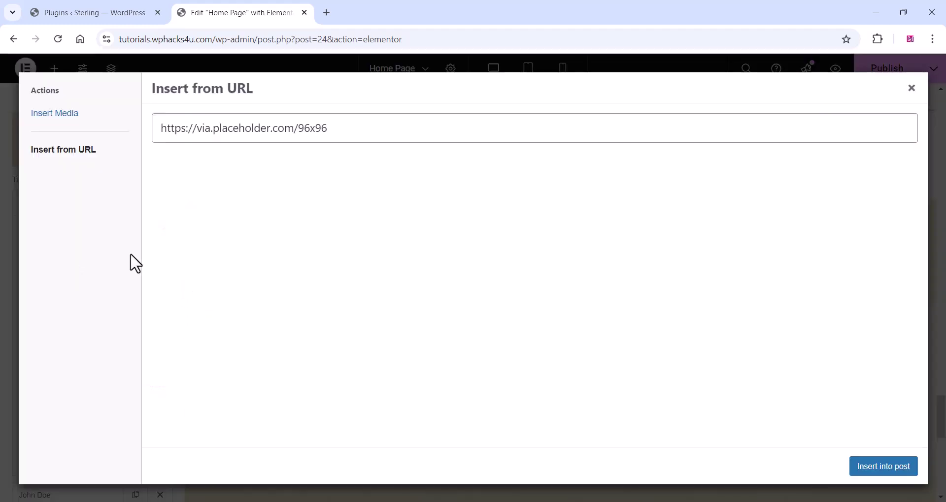
click(54, 114)
click(176, 116)
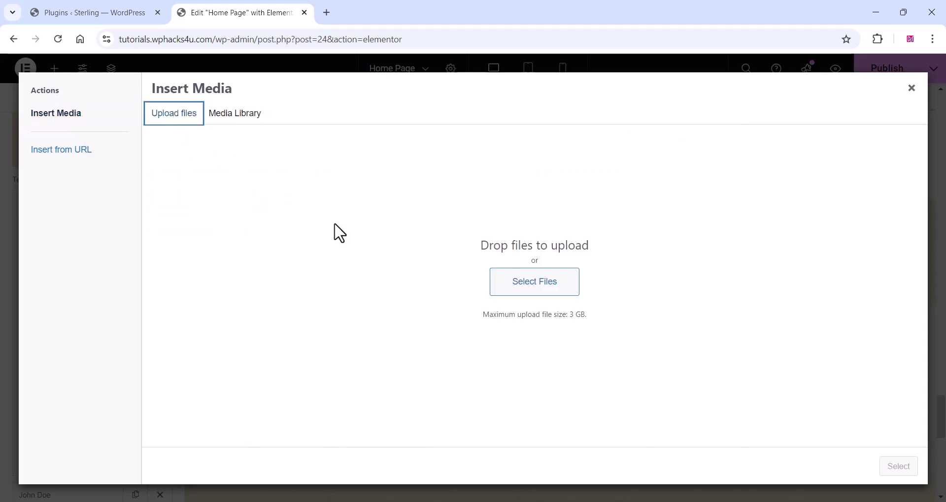
click(527, 288)
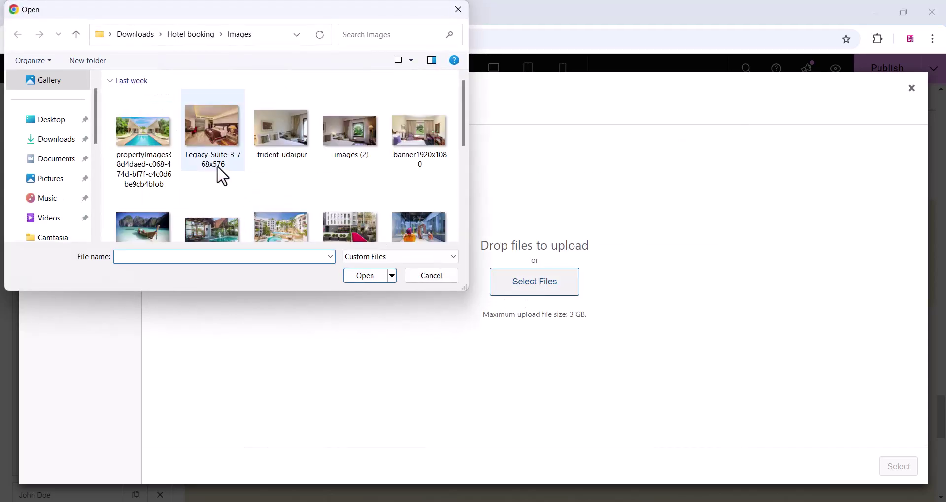
scroll(220, 172, down, 3)
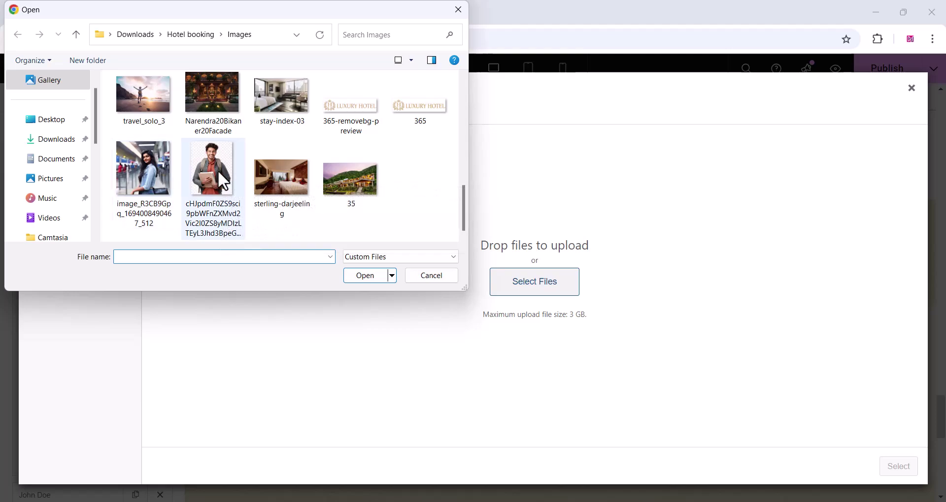
click(217, 170)
click(364, 276)
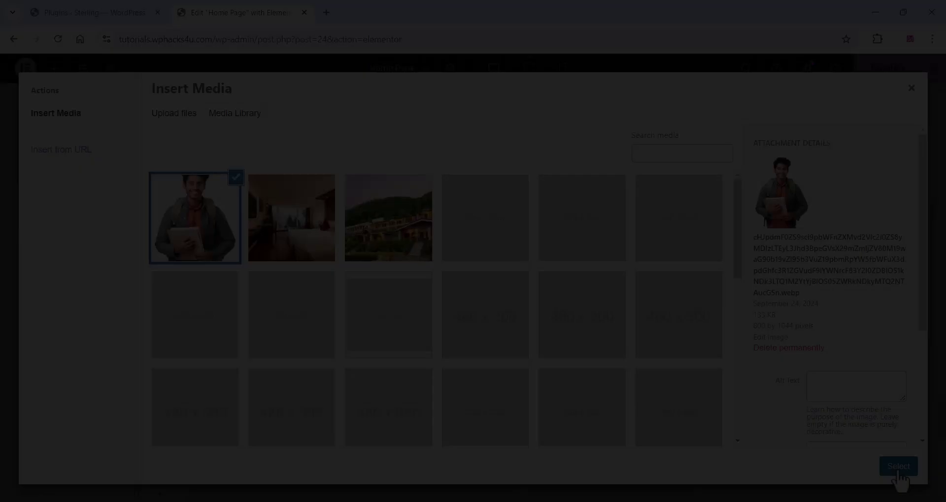
click(898, 466)
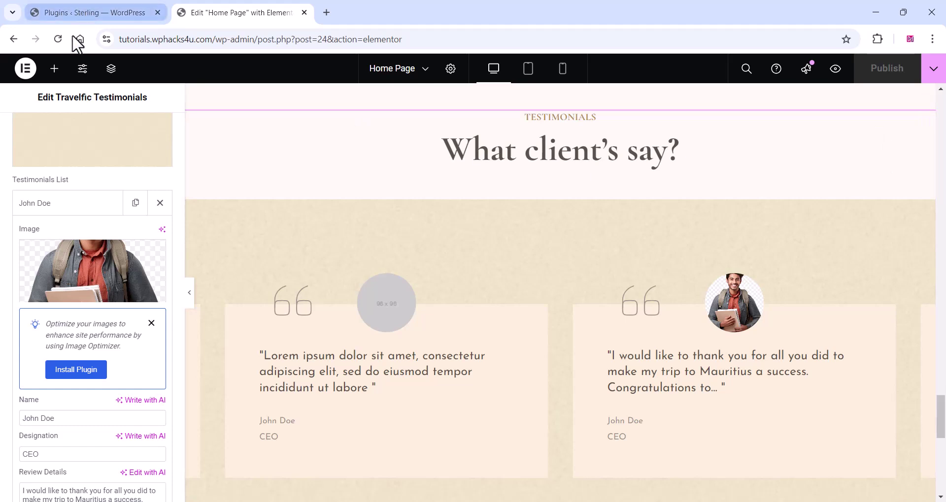
View the live home page and open the general section of the Tourfic settings in the WordPress dashboard.
click(935, 69)
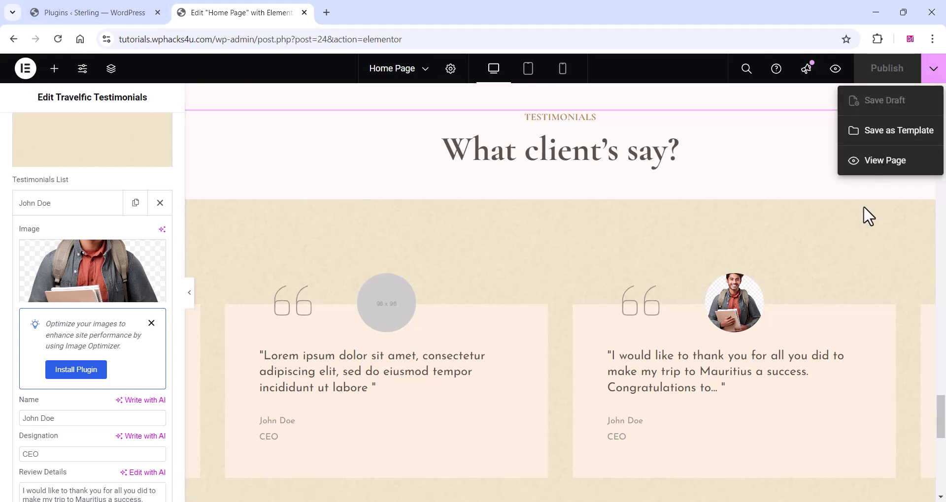
click(873, 176)
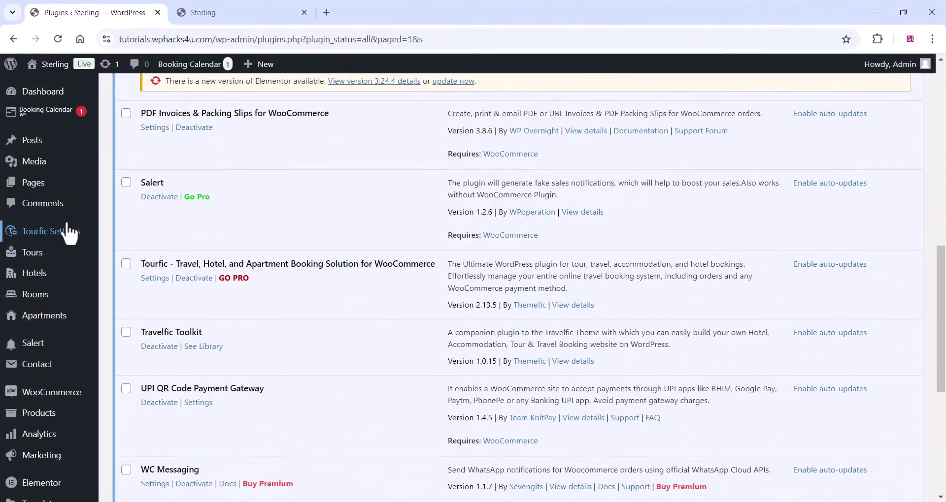
mouse_move(52, 231)
click(125, 254)
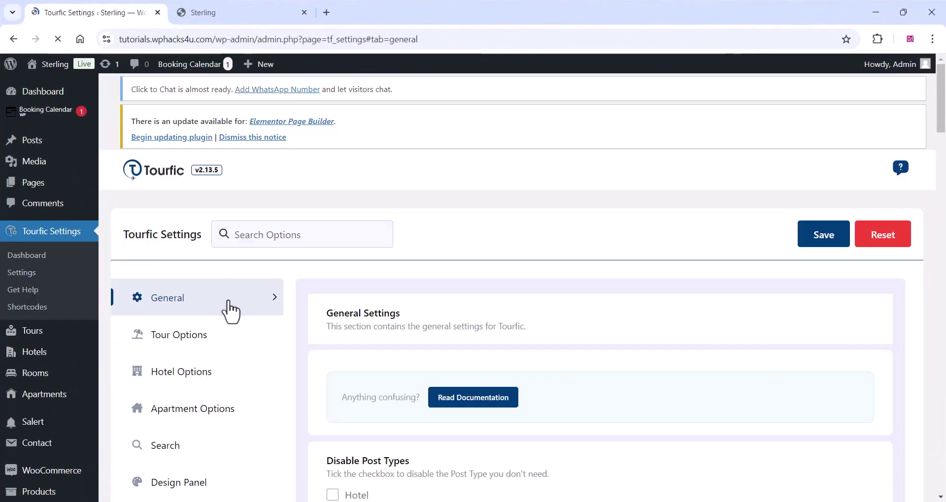
scroll(348, 308, down, 5)
scroll(348, 308, up, 1)
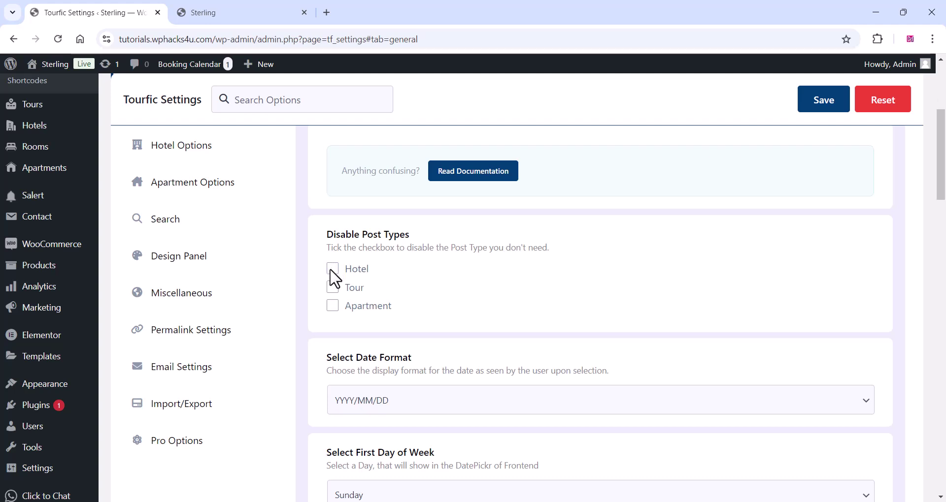
Tick Hotel, Tour and Apartment under Disable Post Types, clear all three again and save the Tourfic settings.
click(333, 270)
click(332, 288)
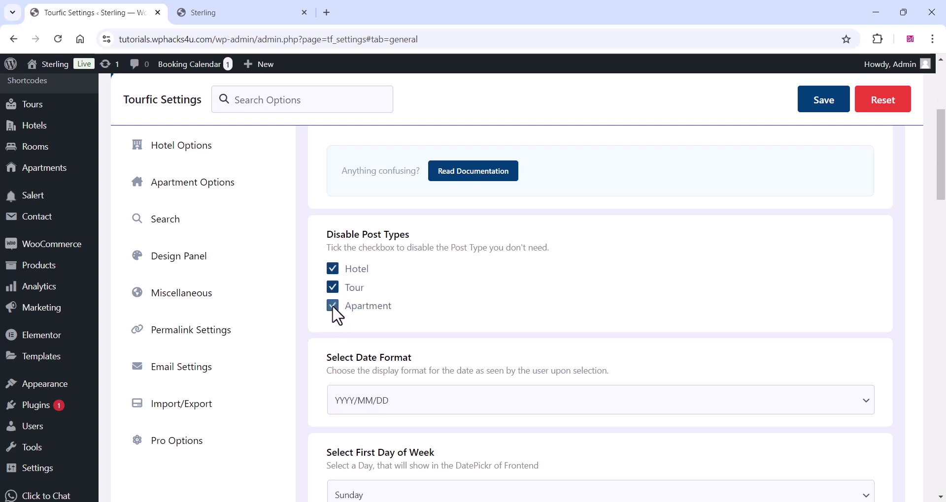
drag(322, 237, 412, 247)
click(412, 246)
click(332, 273)
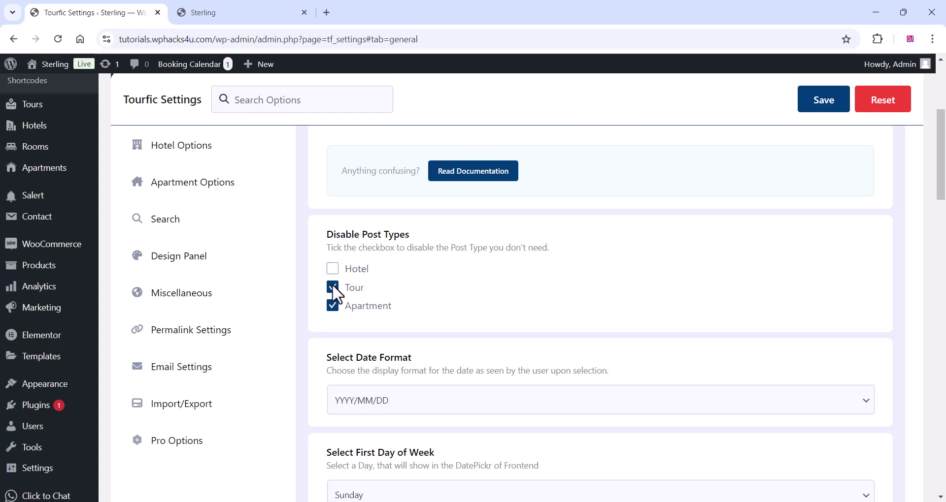
click(332, 286)
click(332, 306)
click(823, 102)
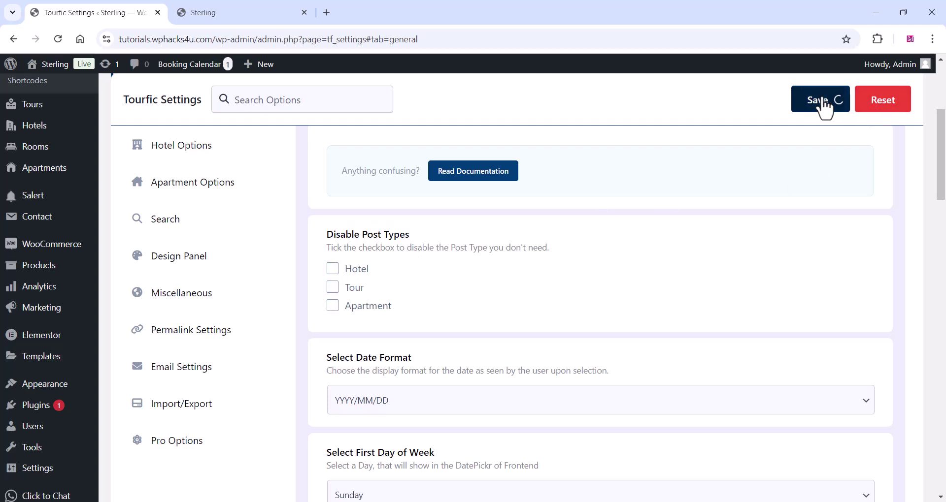
Examine Tourfic's date format, first day of week, single hotel template and archive template settings.
scroll(420, 308, down, 6)
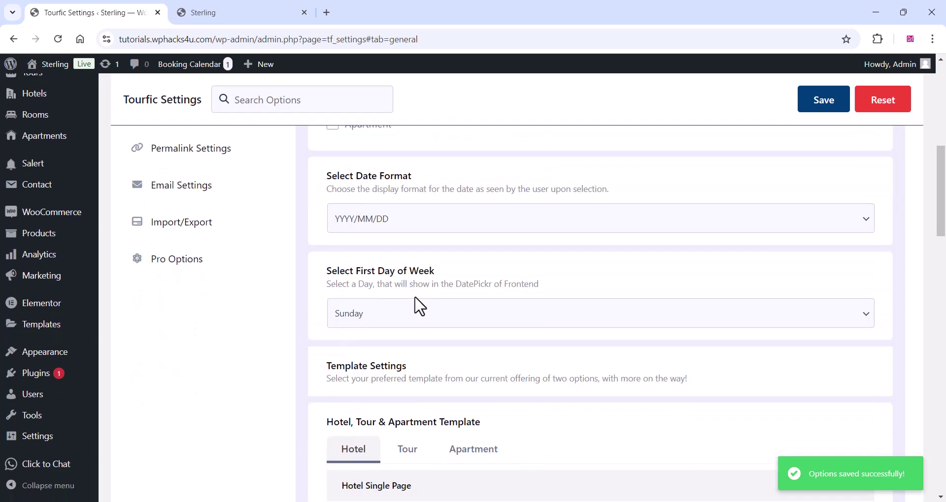
scroll(420, 306, down, 5)
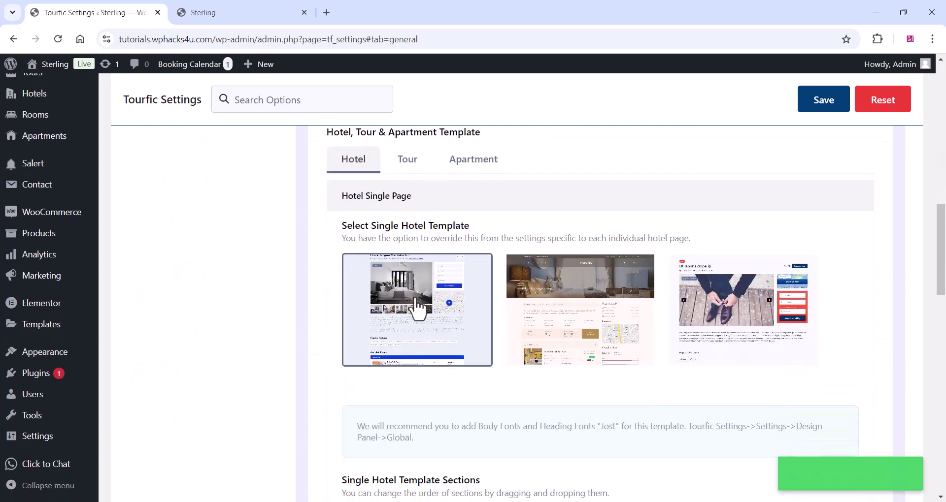
scroll(420, 306, up, 3)
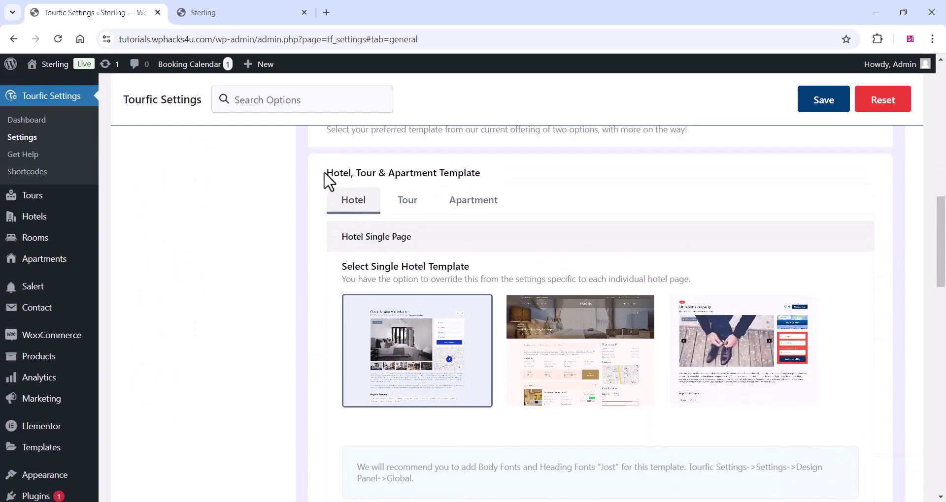
drag(325, 173, 520, 177)
scroll(492, 301, down, 11)
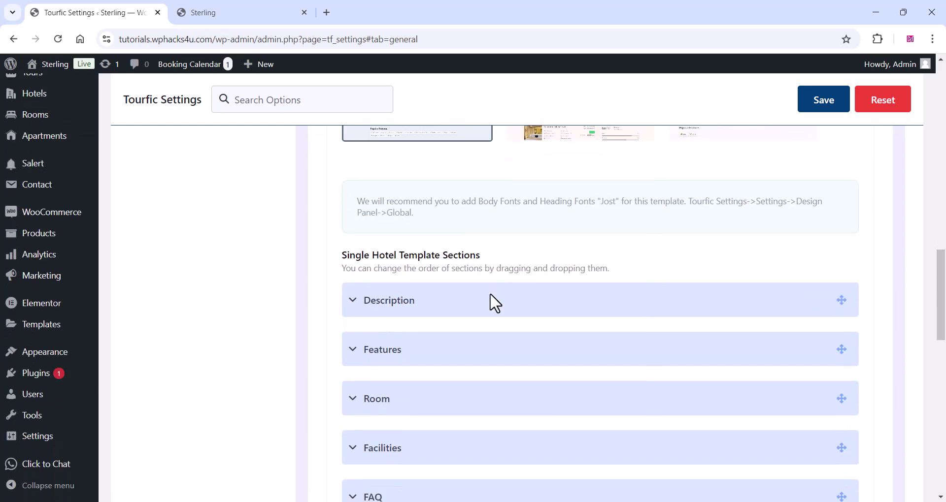
scroll(493, 305, down, 5)
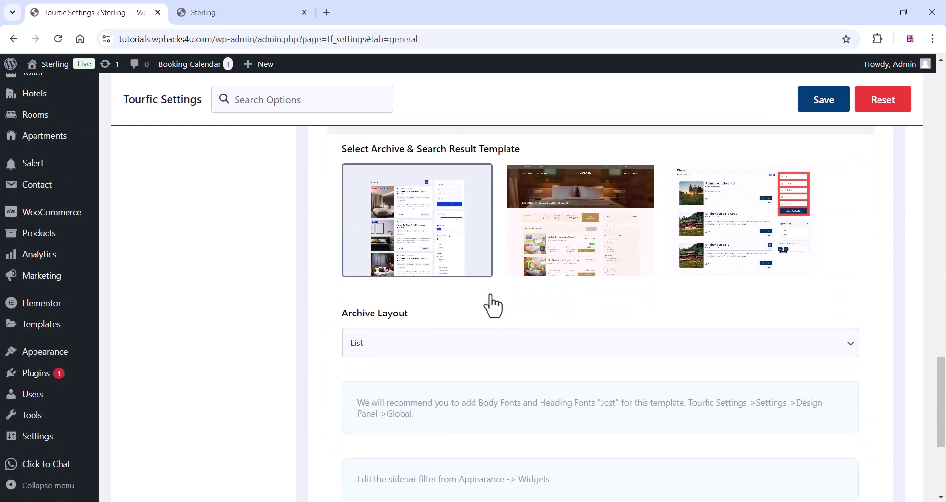
scroll(494, 304, down, 3)
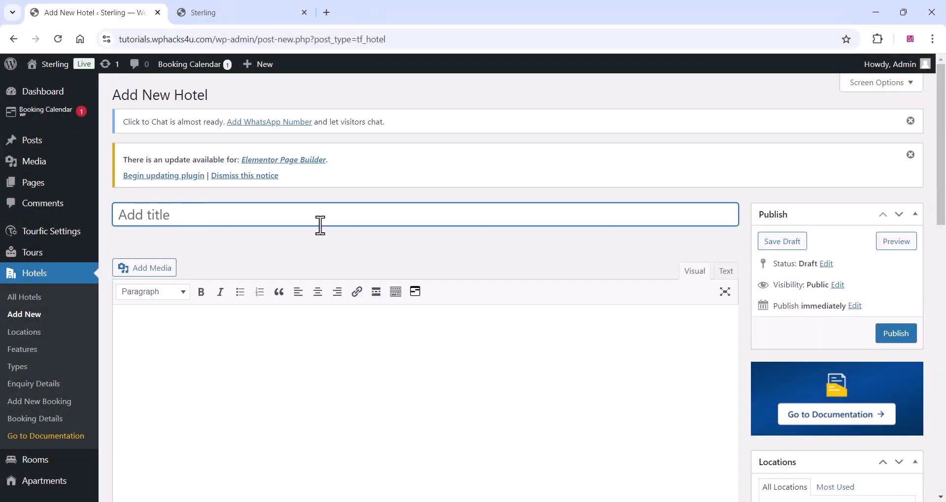
Set the new hotel's location to Mumbai, Maharashtra, India, and move the map marker east to Obulapur, Telangana.
scroll(320, 226, down, 3)
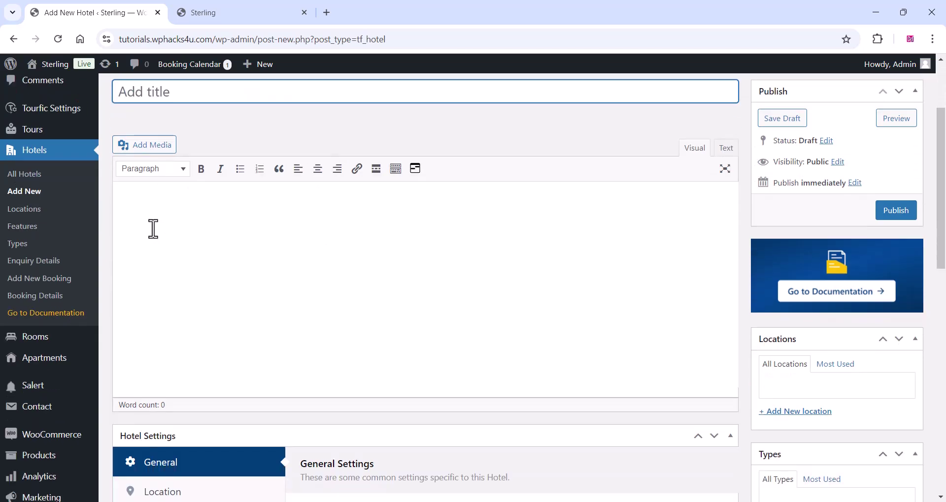
click(153, 229)
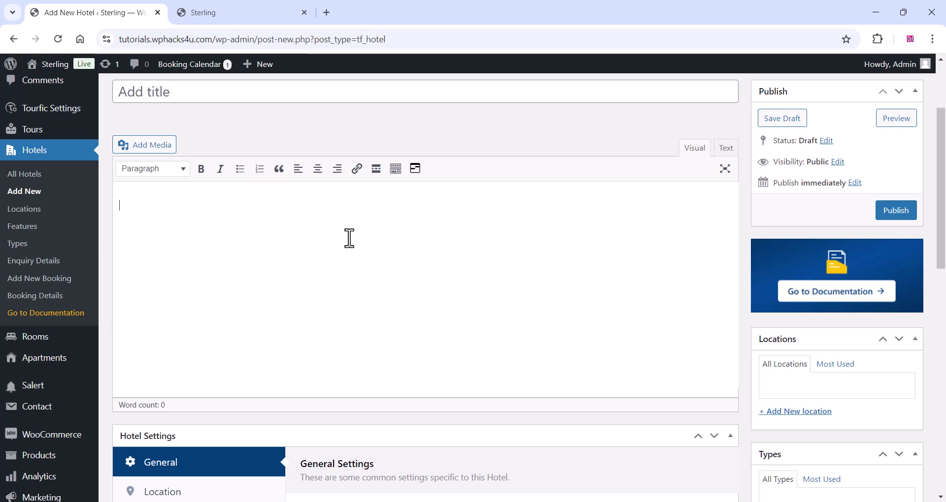
scroll(350, 238, down, 6)
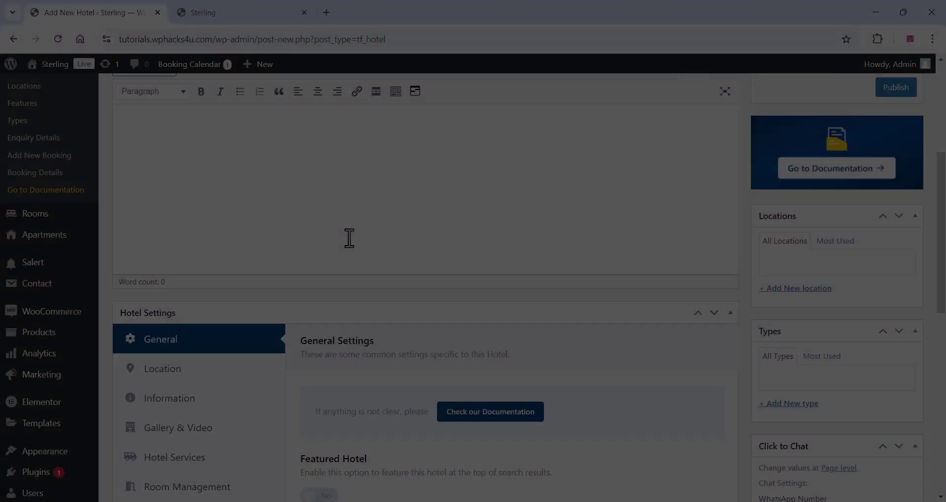
click(202, 247)
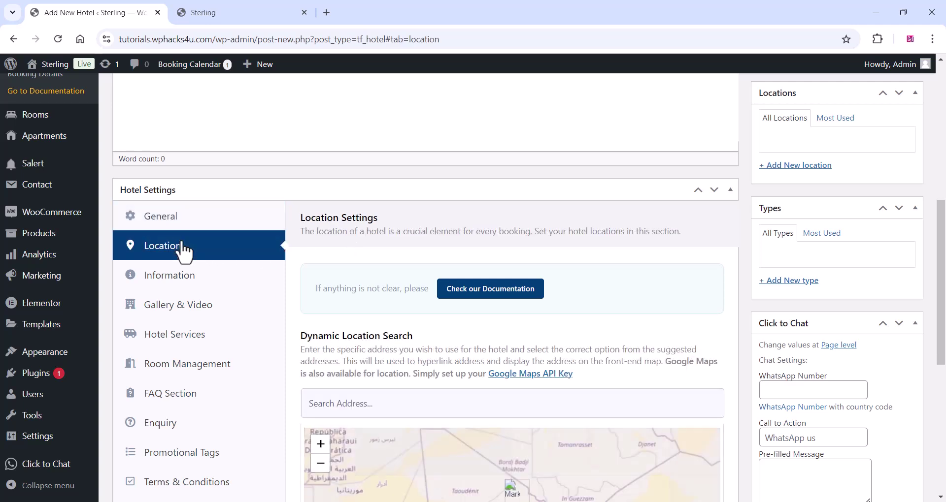
scroll(202, 250, down, 3)
click(332, 280)
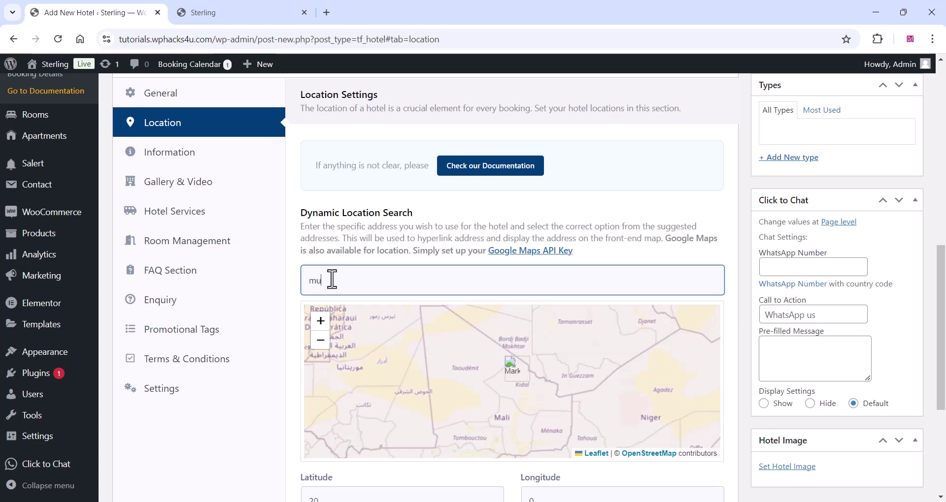
text(mumbai)
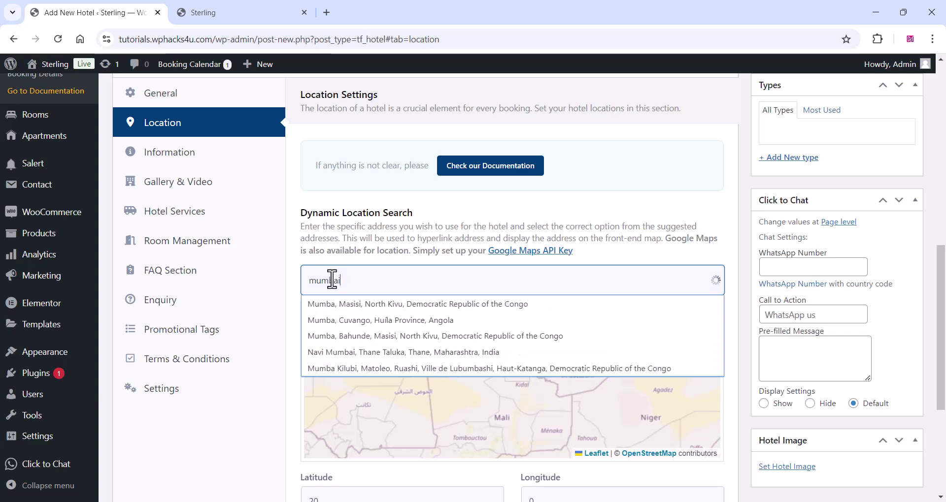
click(325, 306)
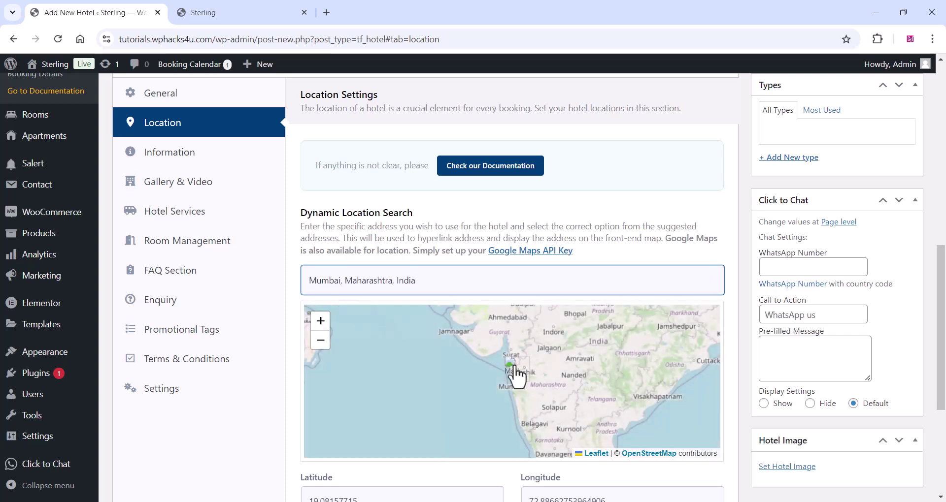
mouse_move(517, 377)
mouse_down()
mouse_move(548, 389)
mouse_move(648, 385)
mouse_move(606, 361)
mouse_move(582, 367)
mouse_move(596, 369)
mouse_up()
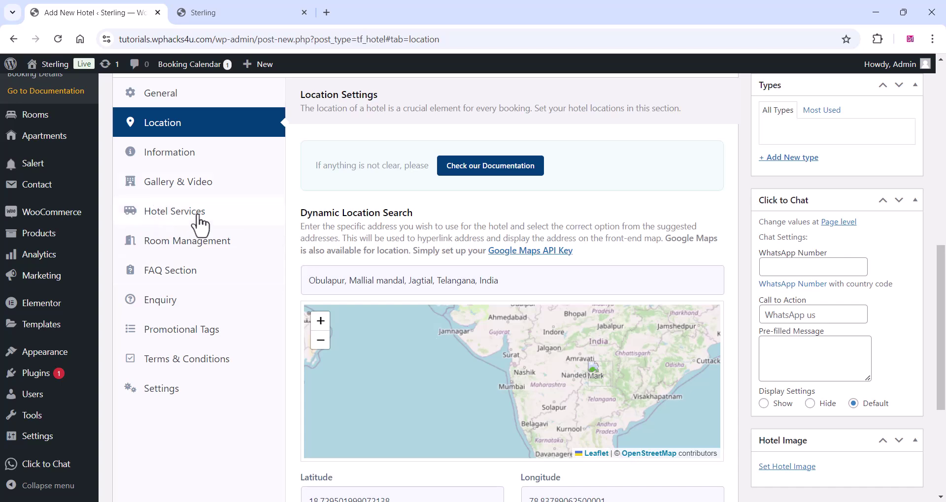
Examine the new hotel's information, hotel services, and gallery and video settings.
click(170, 154)
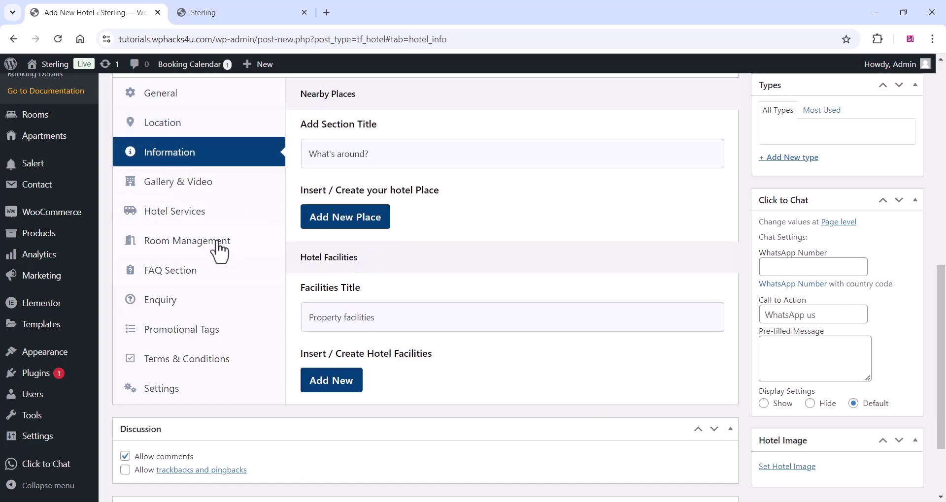
click(171, 186)
click(170, 212)
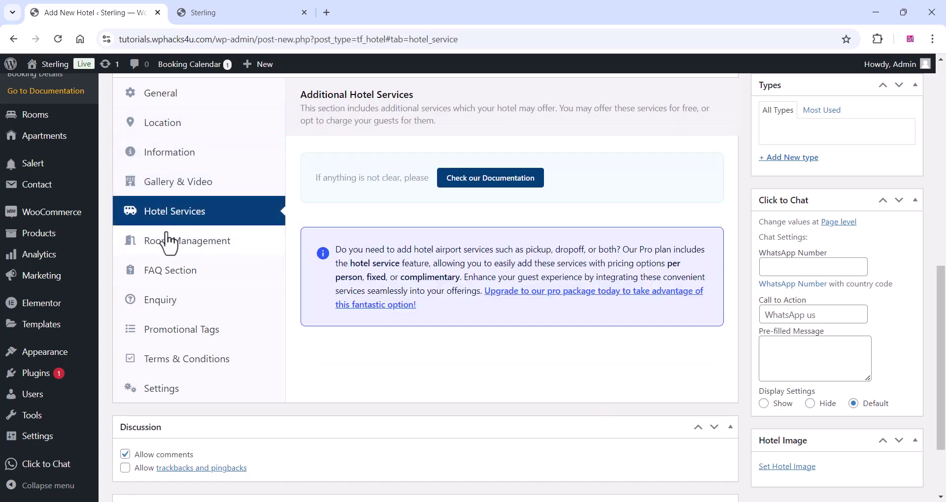
click(165, 186)
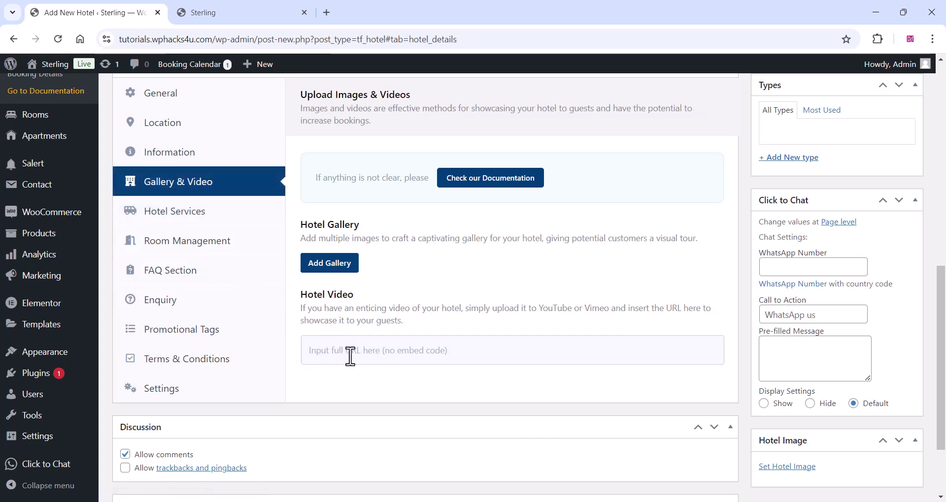
click(386, 358)
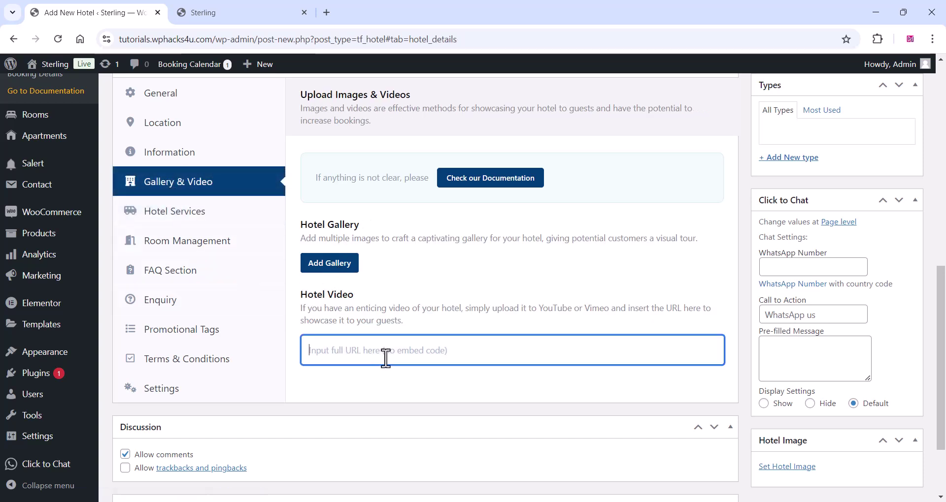
Look through the new hotel's room management, FAQ, enquiry, promotional tags, terms and conditions, and general display settings.
click(159, 247)
click(165, 276)
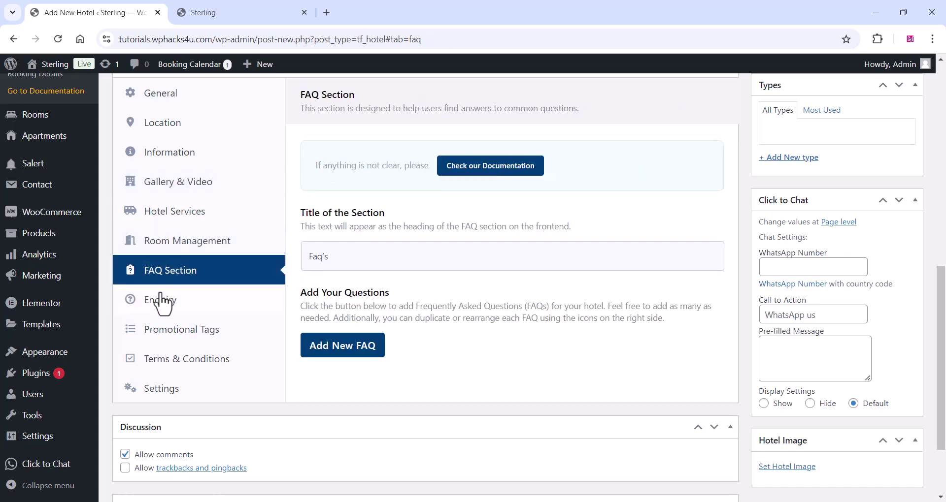
click(161, 303)
click(158, 332)
click(169, 362)
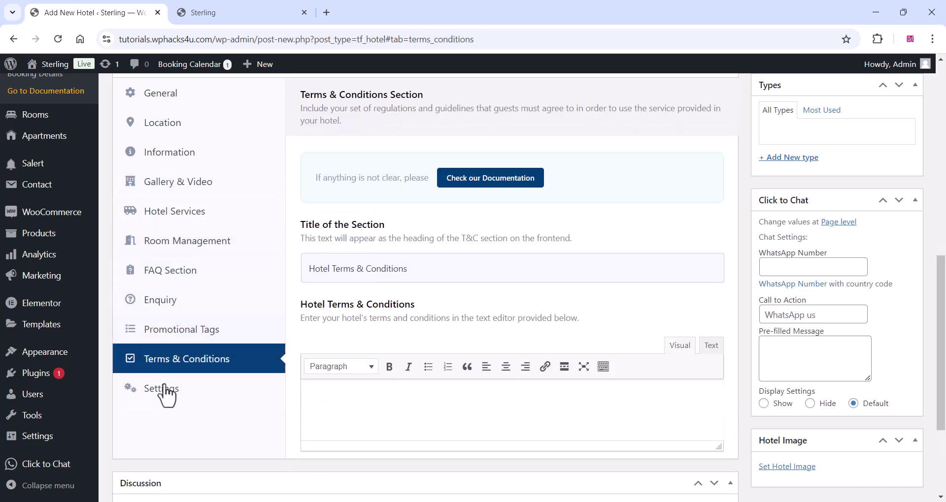
click(166, 391)
scroll(823, 197, up, 6)
scroll(823, 197, up, 2)
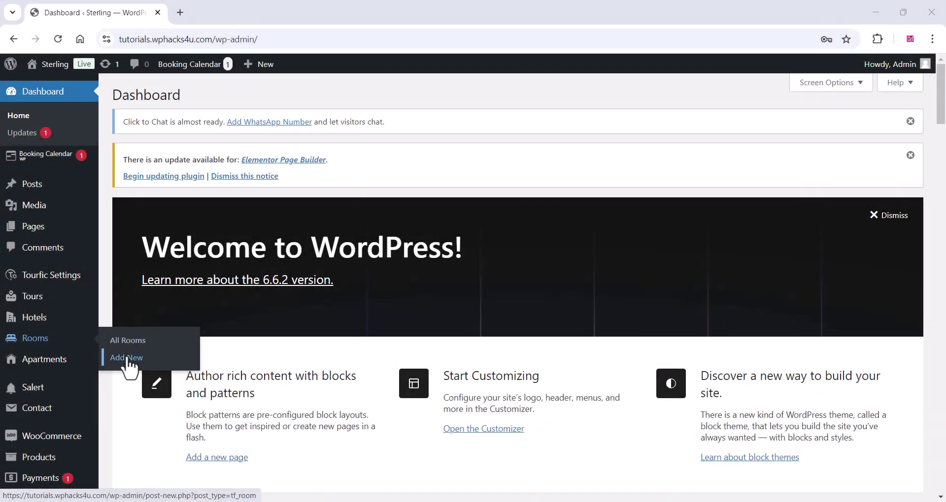
Start a new room entry and examine its general, room details, booking, room price and availability settings.
click(126, 358)
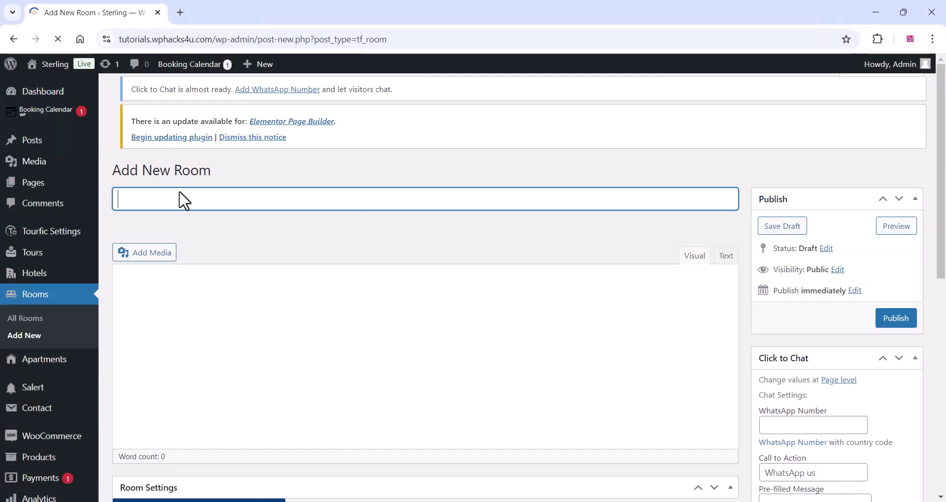
scroll(182, 194, down, 3)
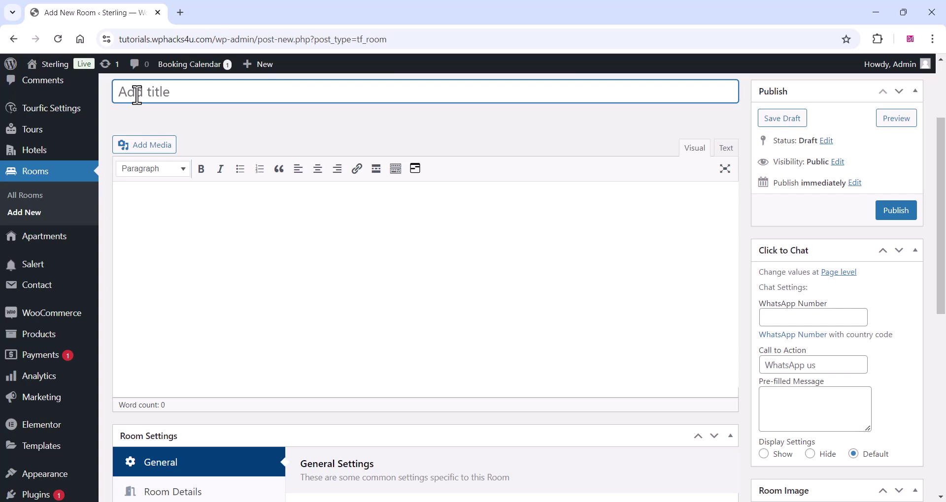
scroll(152, 234, down, 3)
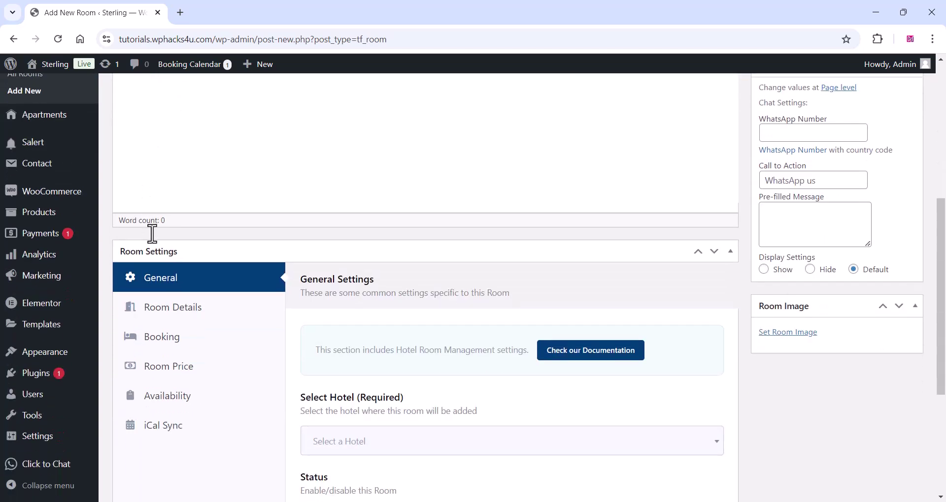
scroll(153, 234, down, 1)
click(166, 250)
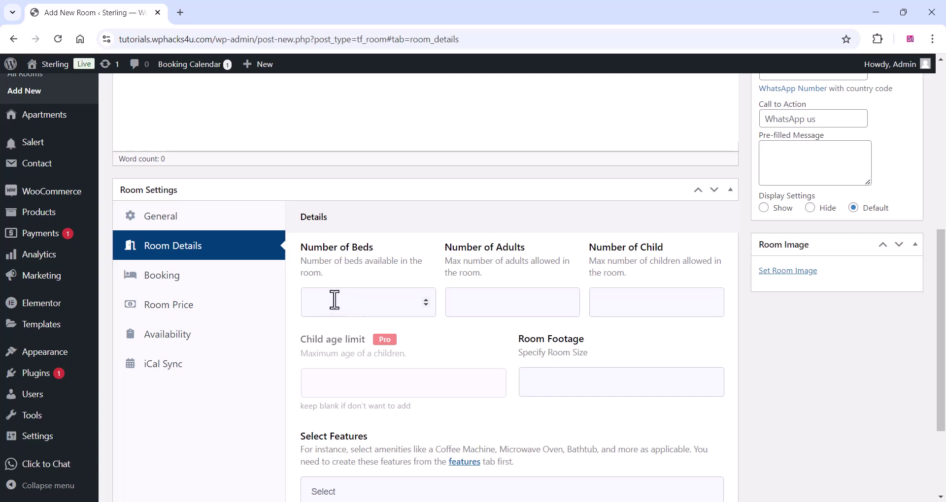
click(177, 287)
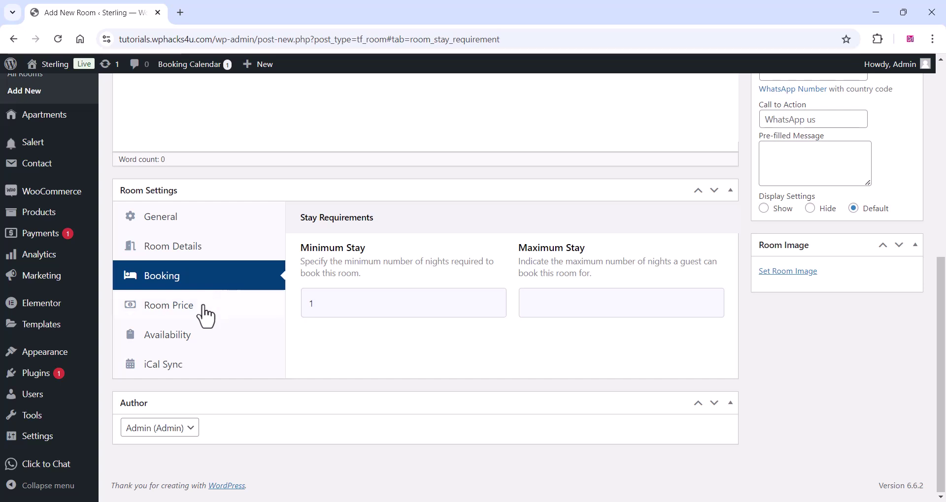
click(203, 314)
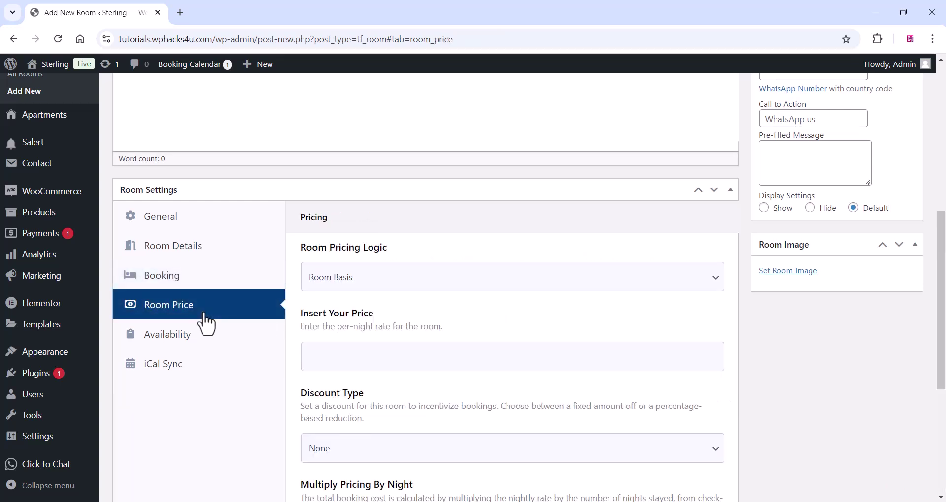
scroll(205, 319, down, 3)
click(172, 216)
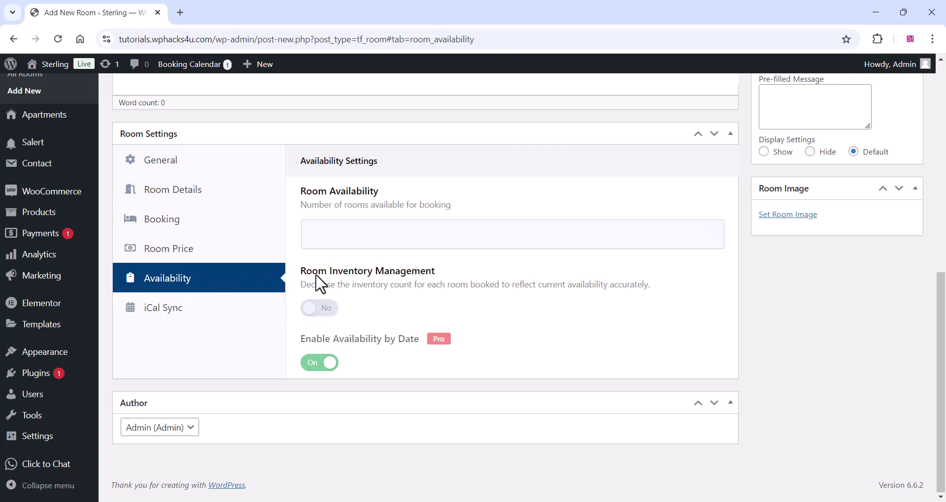
scroll(281, 282, up, 1)
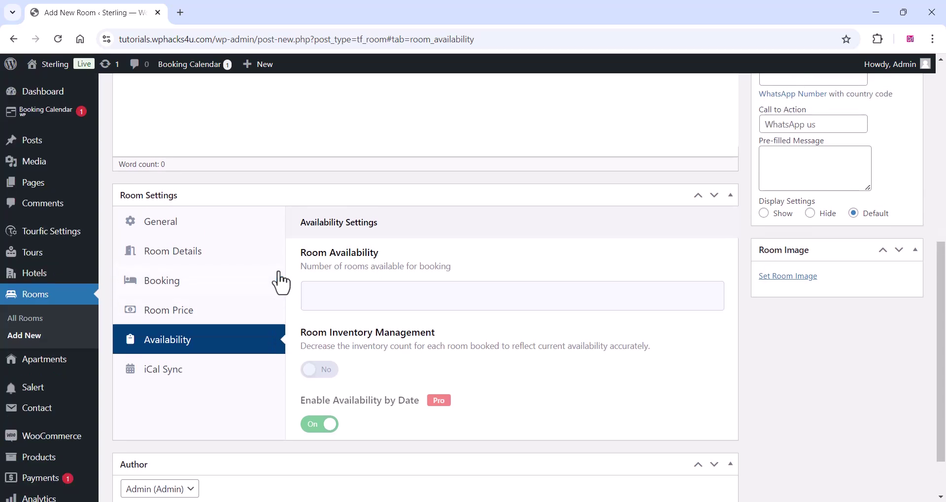
scroll(280, 283, up, 2)
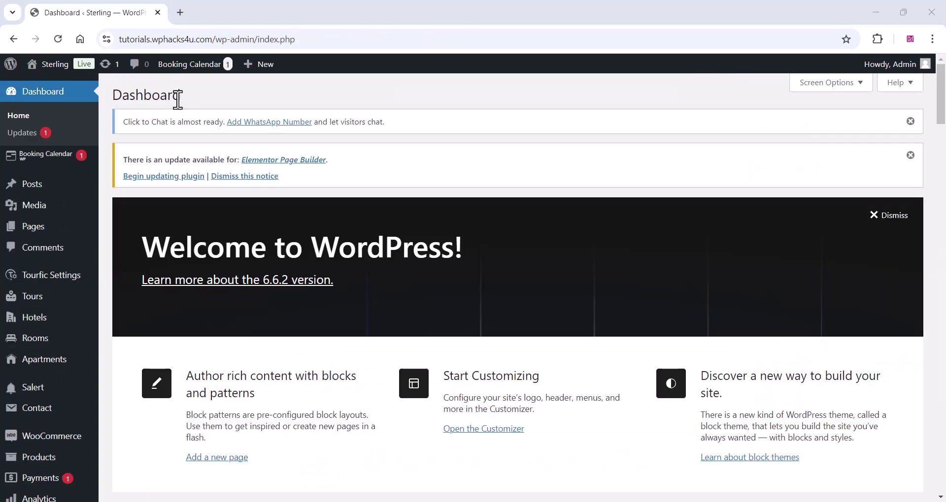
Open the Click to Chat plugin settings and examine the WhatsApp number, message, style, position, URL structure and display options.
scroll(44, 227, down, 10)
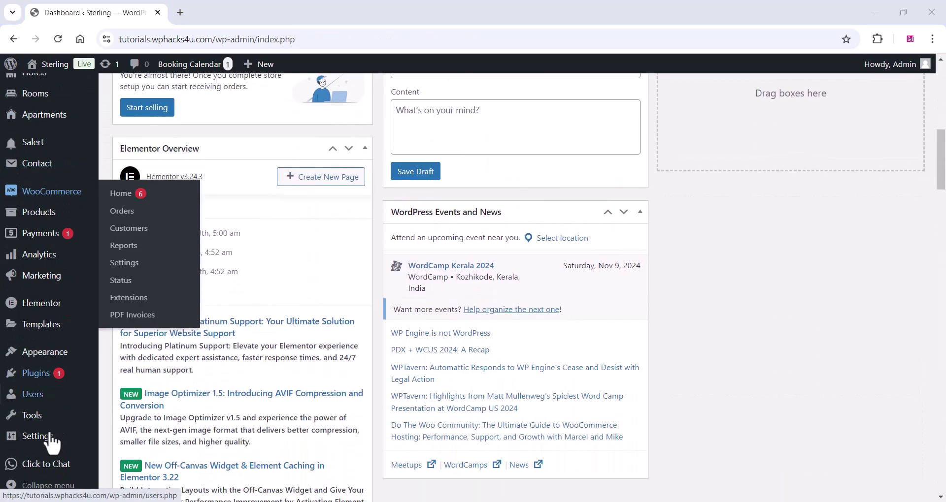
mouse_move(50, 465)
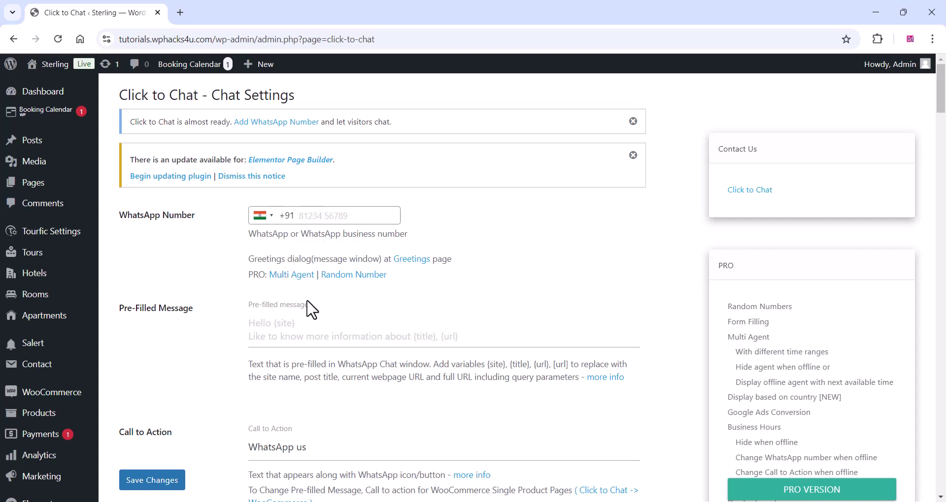
scroll(311, 310, down, 3)
scroll(302, 315, down, 6)
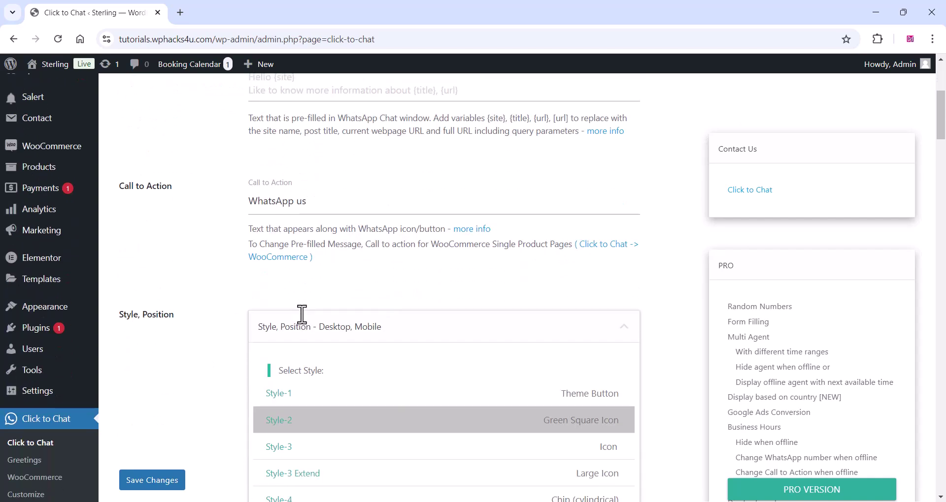
scroll(300, 322, down, 10)
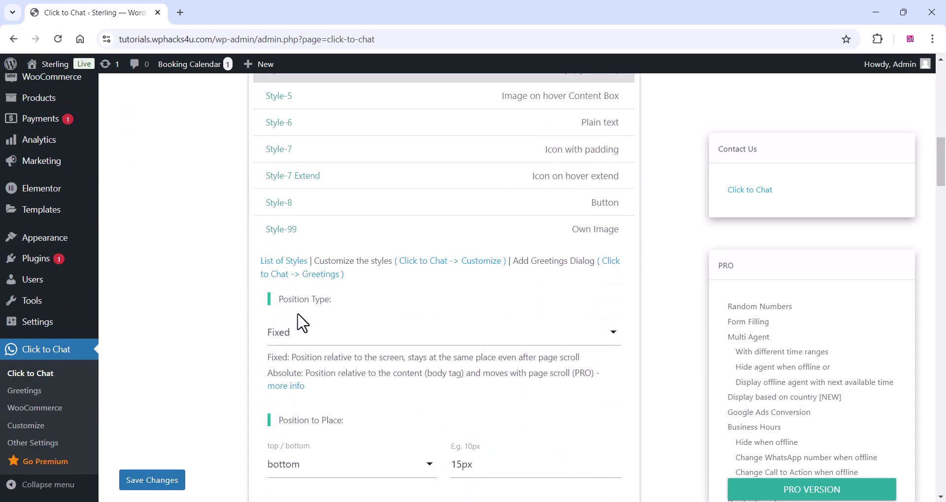
scroll(301, 323, down, 15)
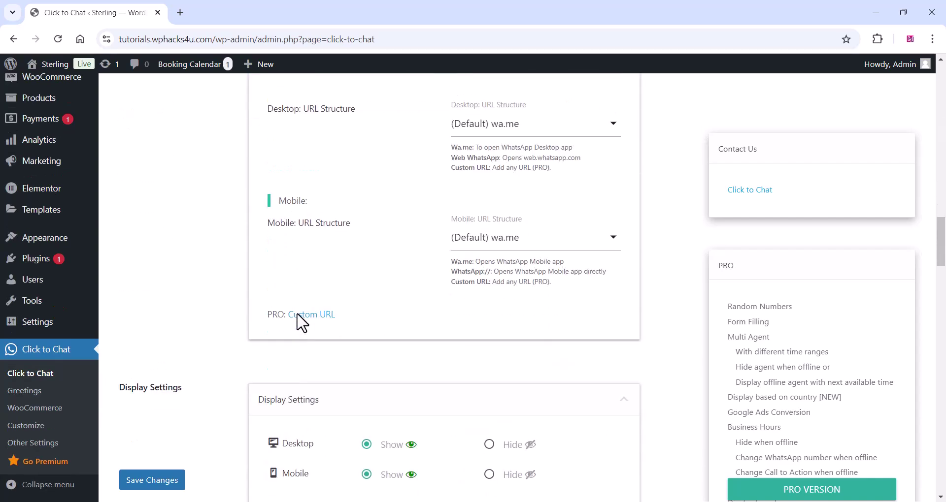
scroll(302, 323, down, 17)
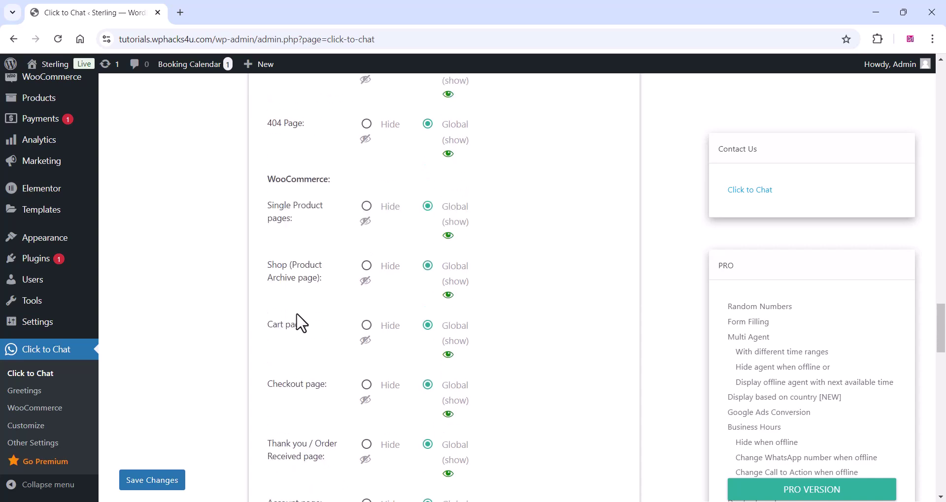
scroll(301, 324, down, 18)
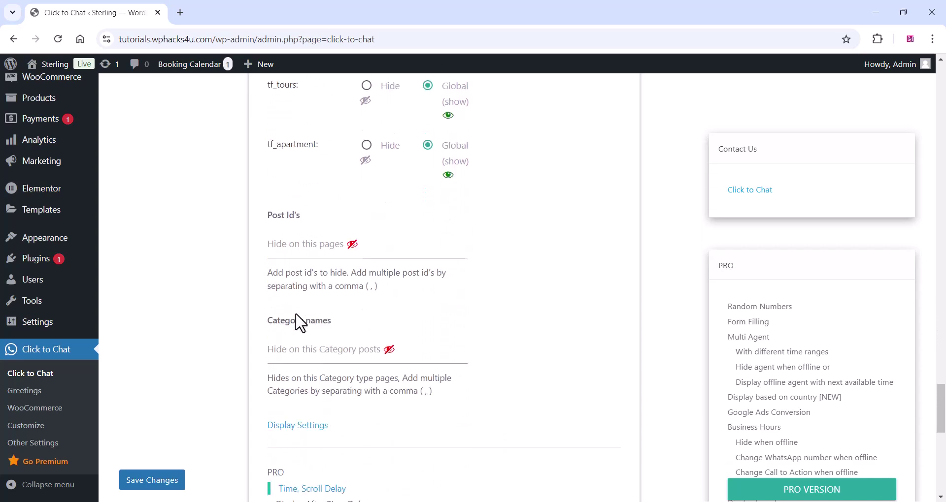
scroll(300, 324, down, 2)
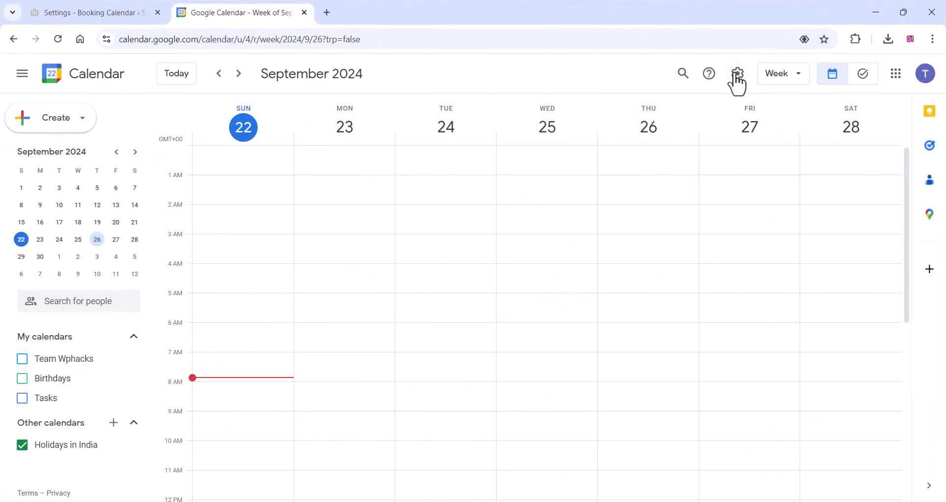
Open the Google Calendar settings and bring up the form for creating a new calendar.
click(737, 75)
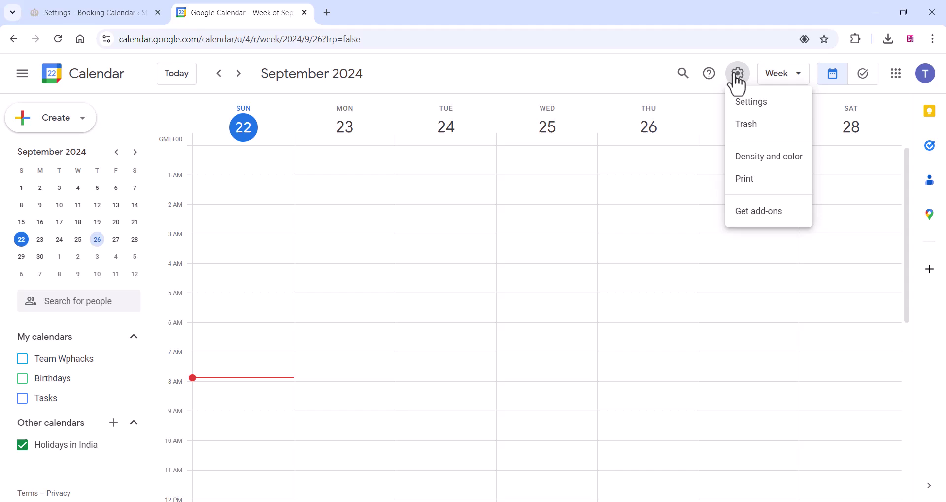
click(753, 106)
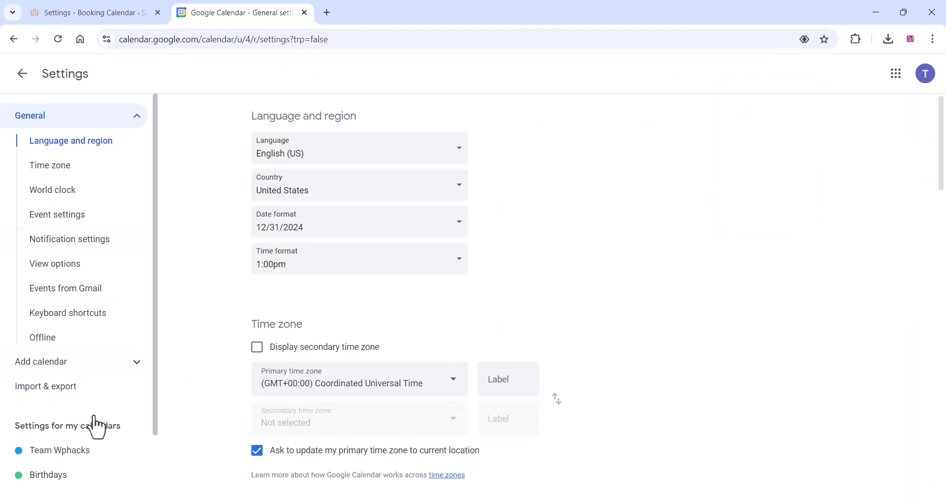
click(96, 366)
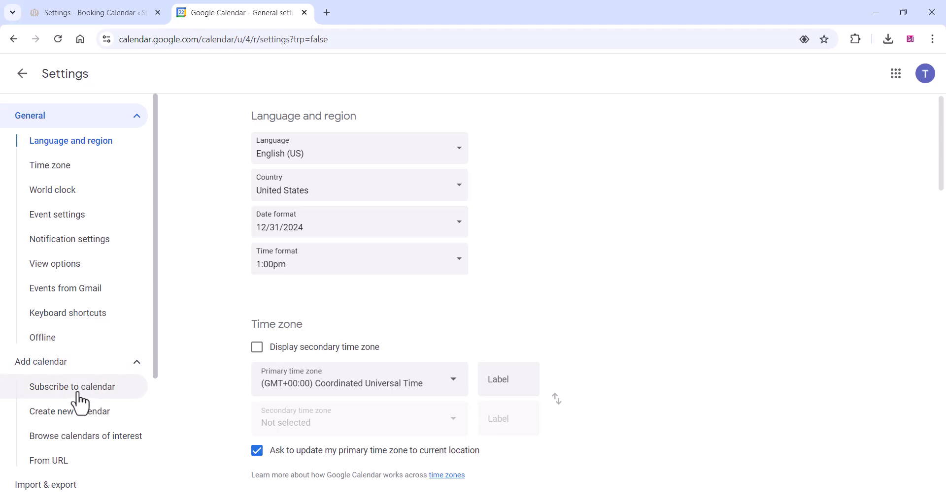
scroll(76, 396, down, 1)
click(76, 355)
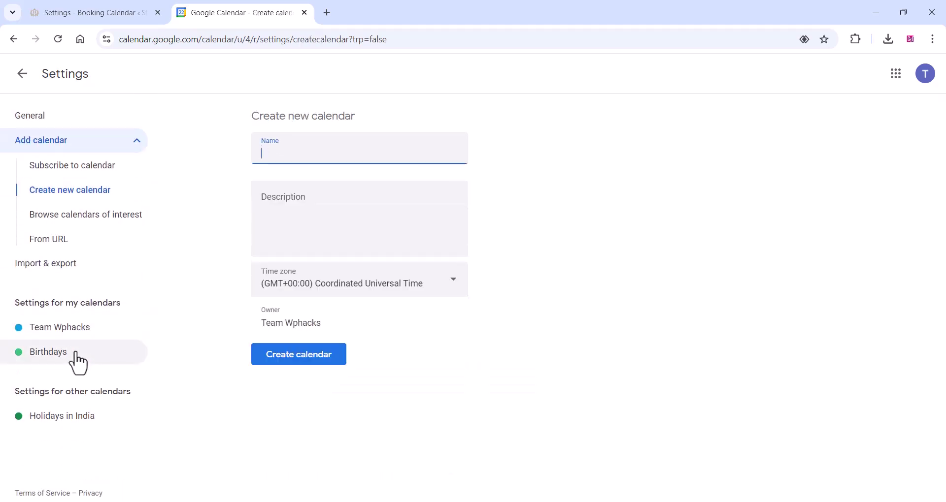
Switch to the WordPress dashboard, open the list of all rooms and copy the title "Deluxe Garden View Room".
click(92, 15)
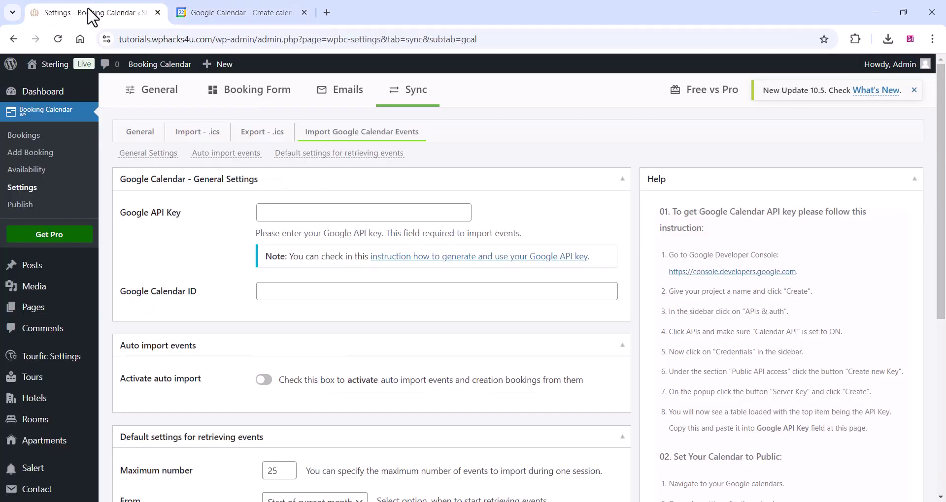
mouse_move(47, 376)
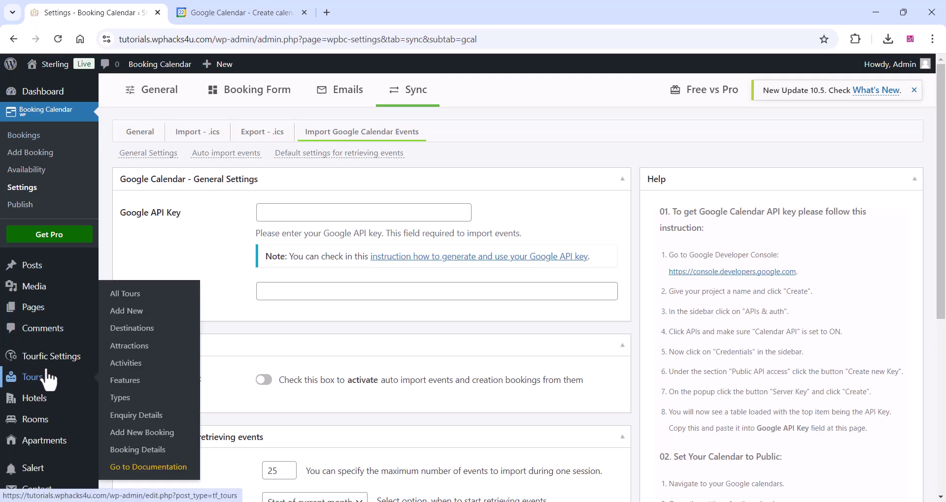
scroll(47, 379, down, 2)
mouse_move(38, 298)
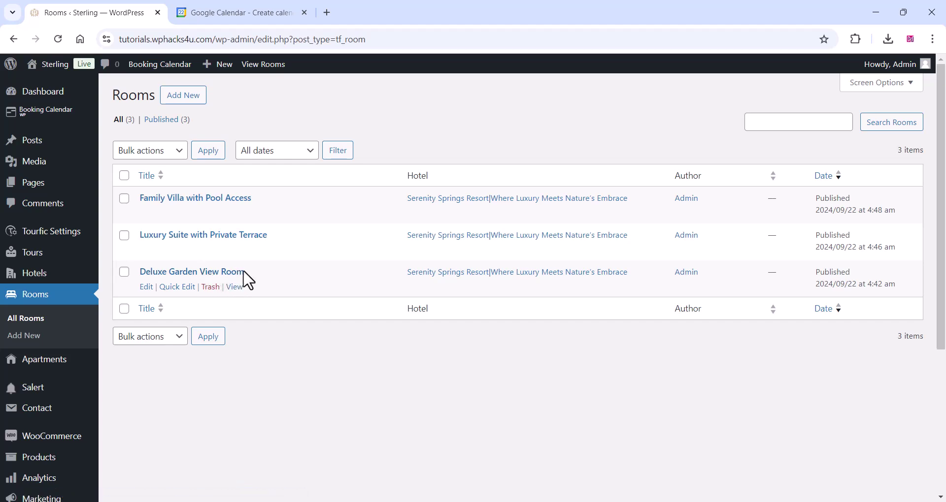
drag(247, 281, 139, 274)
right_click(179, 274)
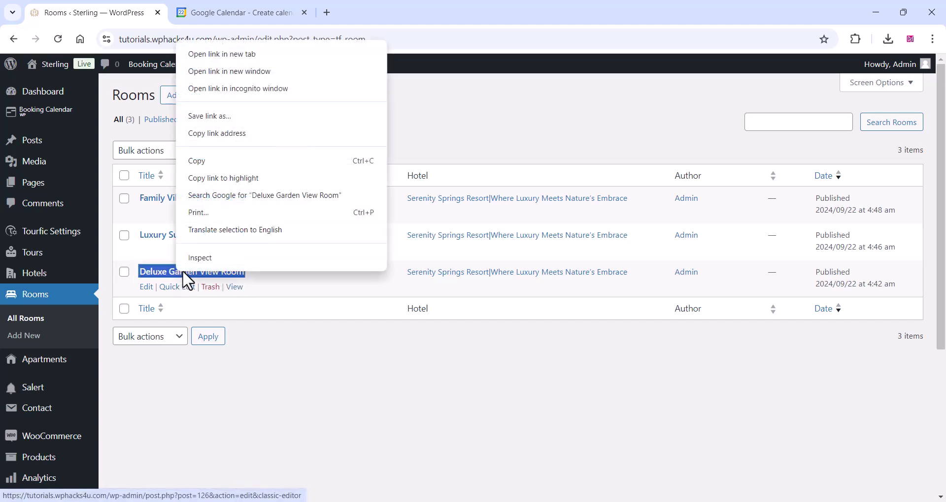
click(206, 165)
In Google Calendar, create a calendar named "Serenity Springs Resort-Deluxe Room" with time zone (GMT+05:30) India Standard Time - Kolkata.
click(245, 7)
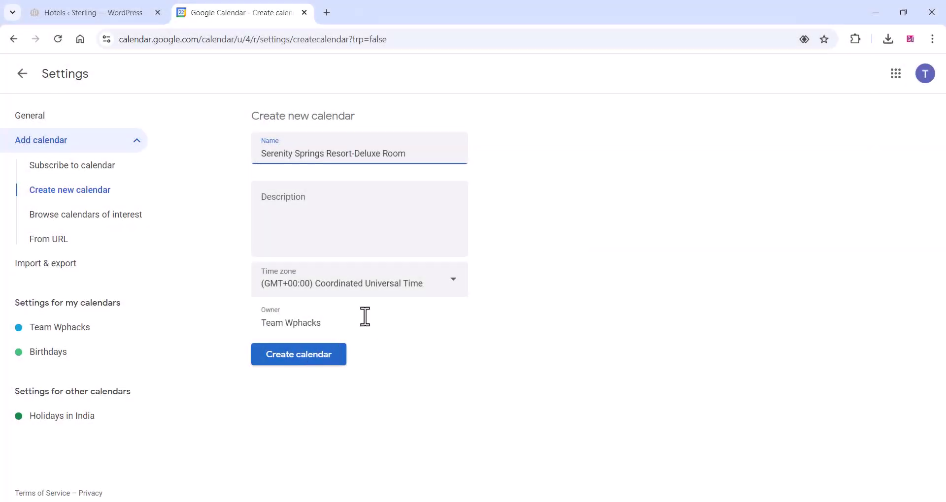
click(395, 295)
scroll(334, 244, down, 10)
click(334, 244)
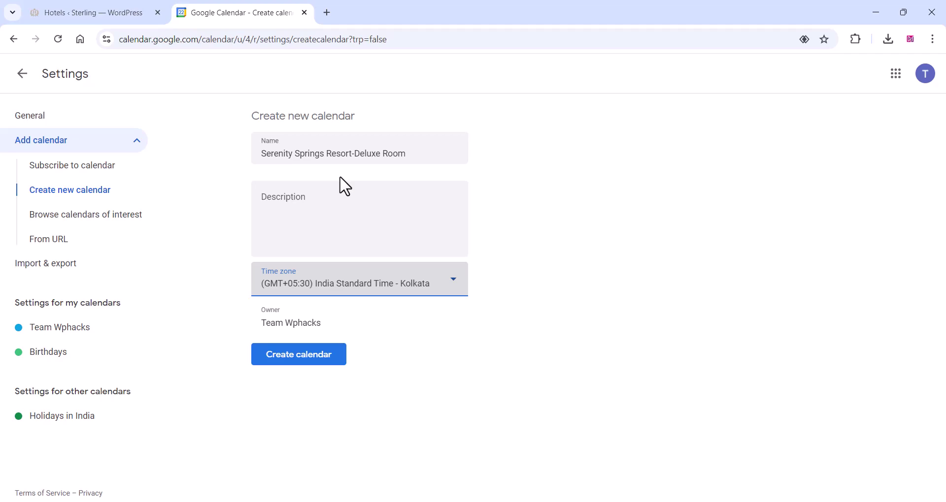
click(298, 358)
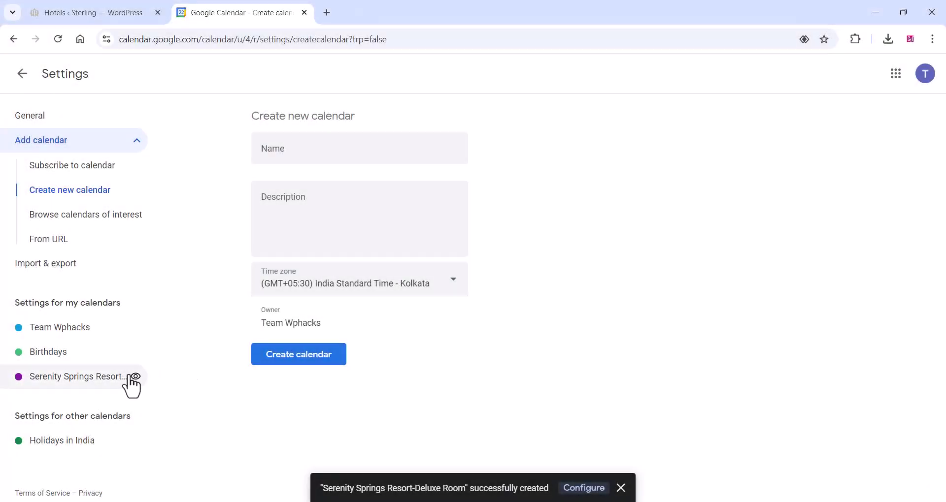
Check the Serenity Springs calendar in Google Calendar settings, then switch to WordPress and open Booking Calendar's sync settings.
click(107, 378)
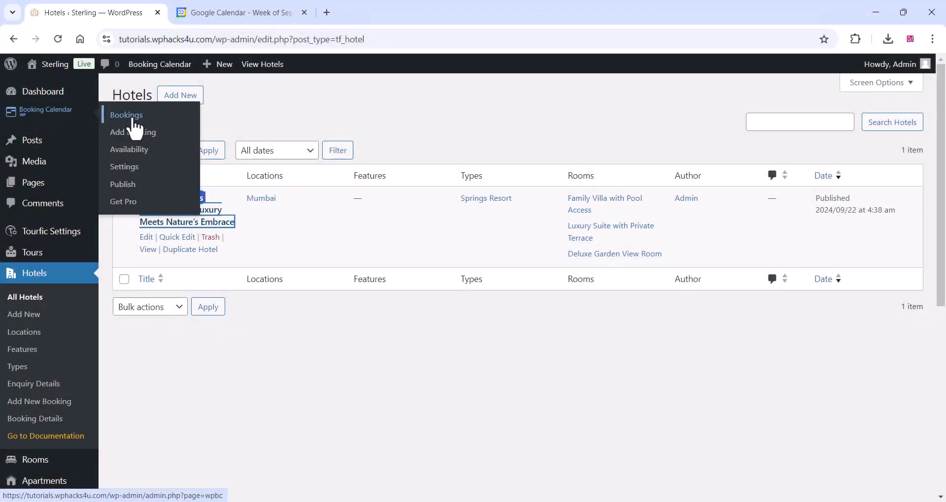
click(132, 117)
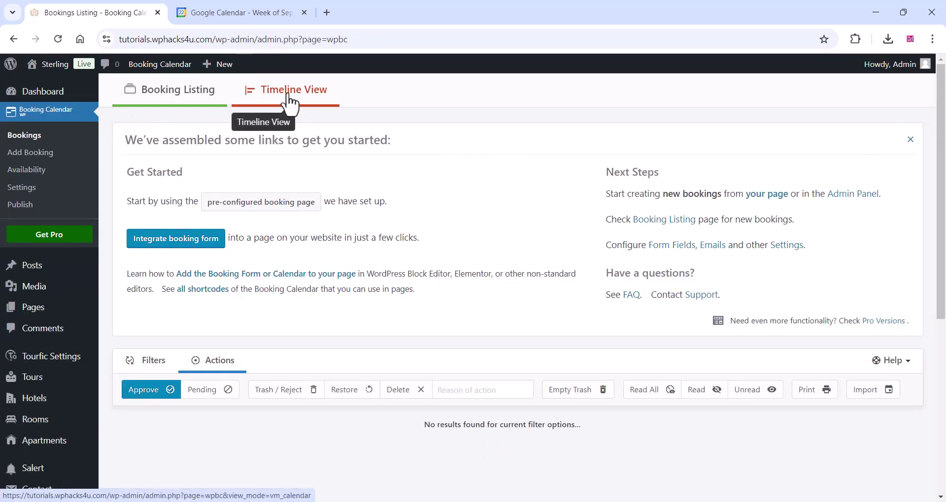
click(33, 190)
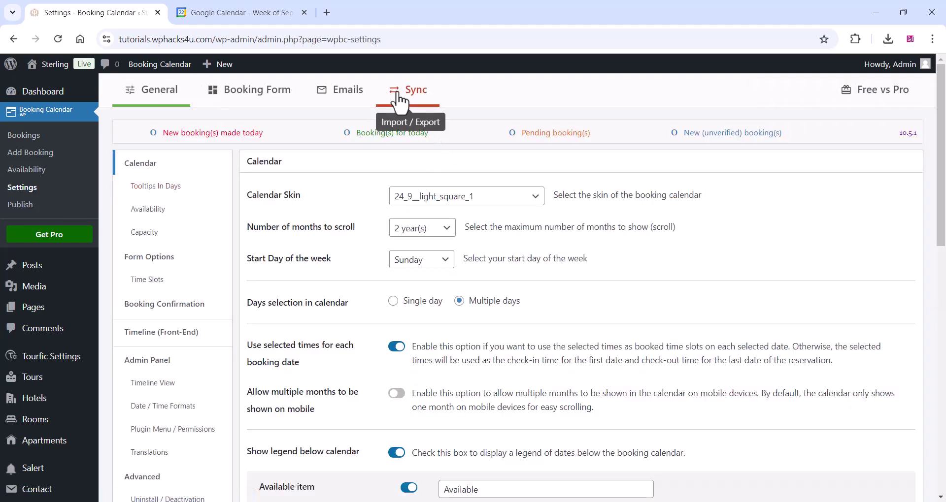
click(399, 102)
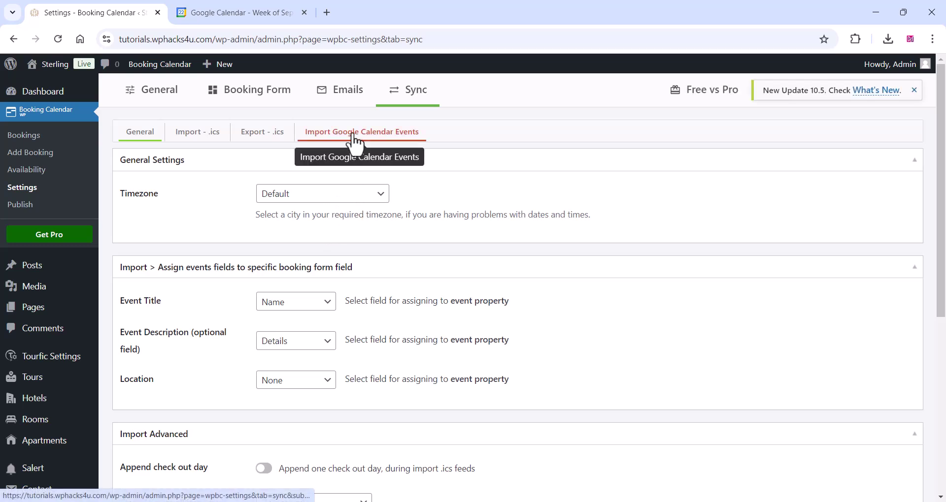
Set the Booking Calendar sync timezone to Kolkata and assign the imported event title to the Name field.
click(327, 197)
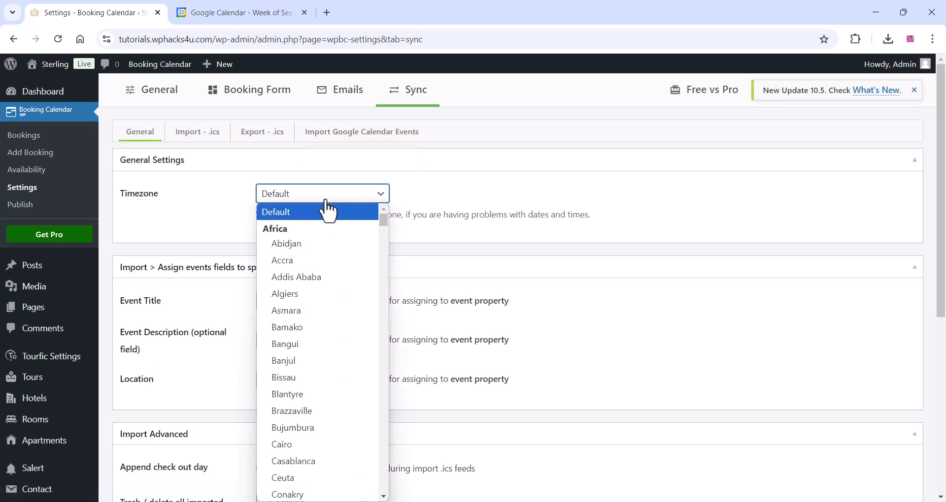
text(kolkata)
key(Return)
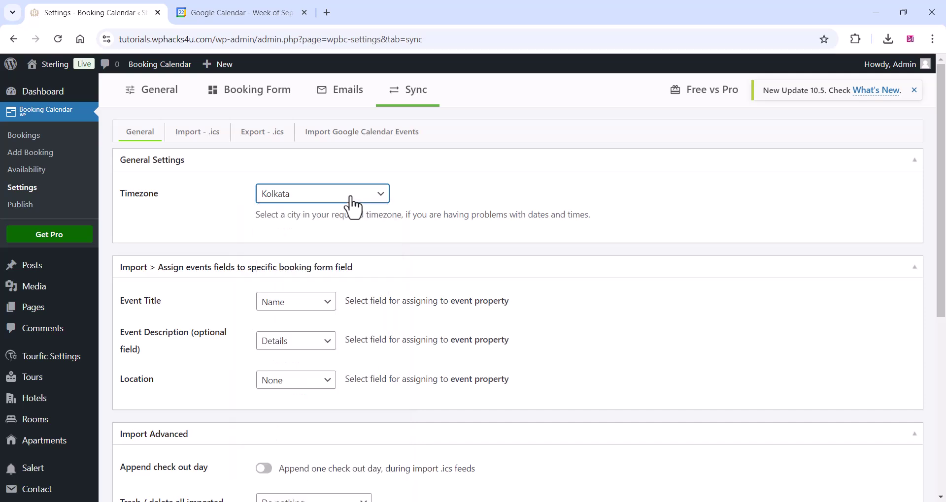
click(275, 305)
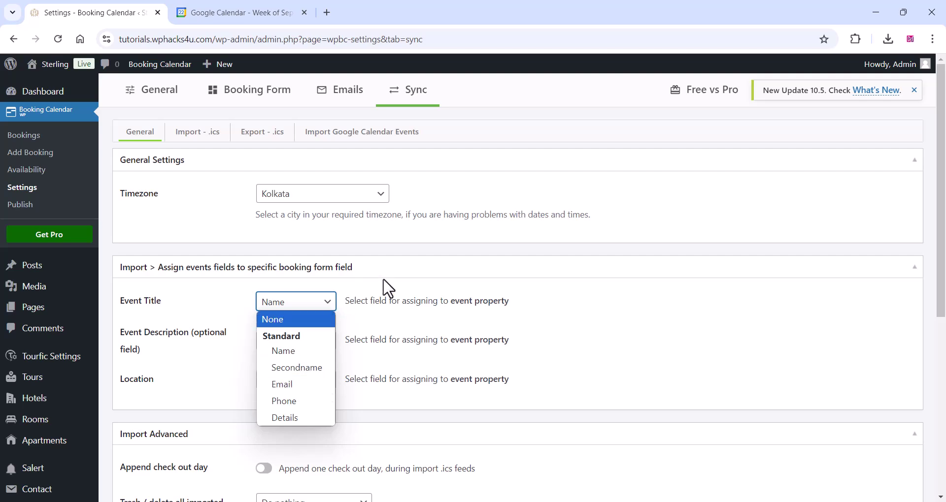
click(310, 350)
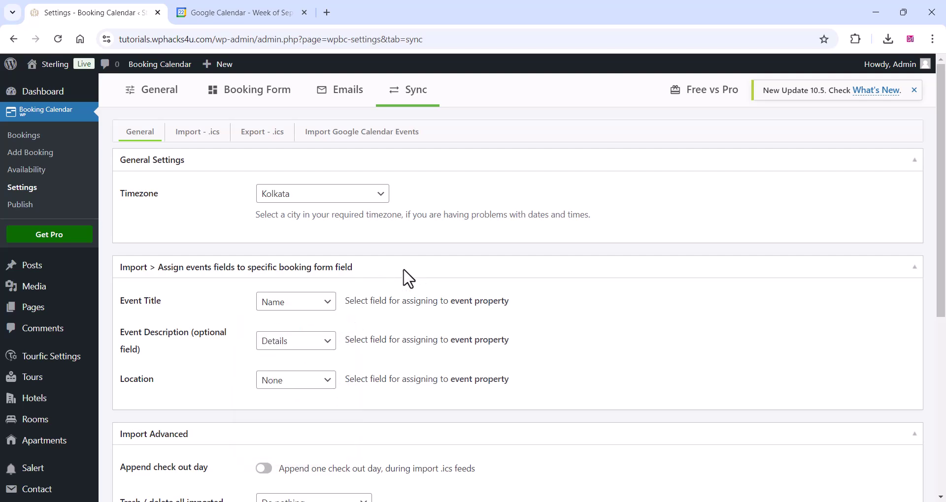
Enable appending one check out day during .ics feed import and save the sync settings.
scroll(408, 278, down, 4)
click(267, 286)
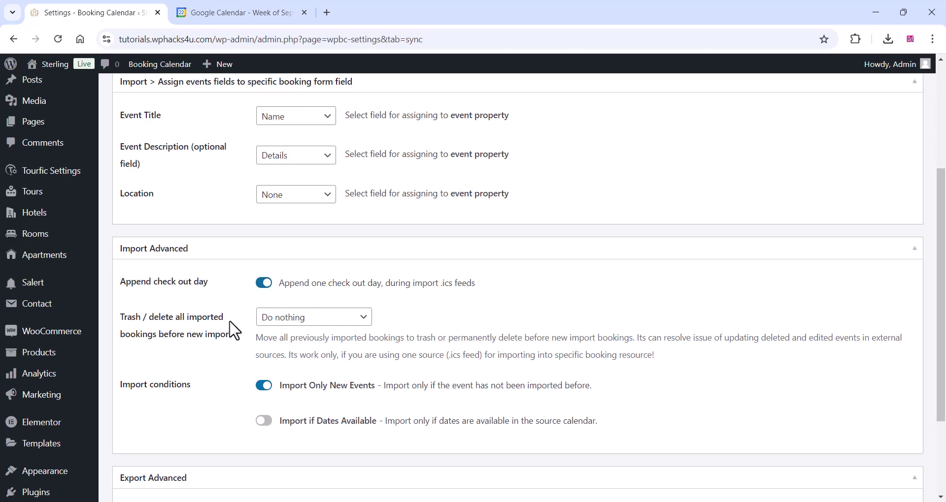
scroll(234, 330, down, 3)
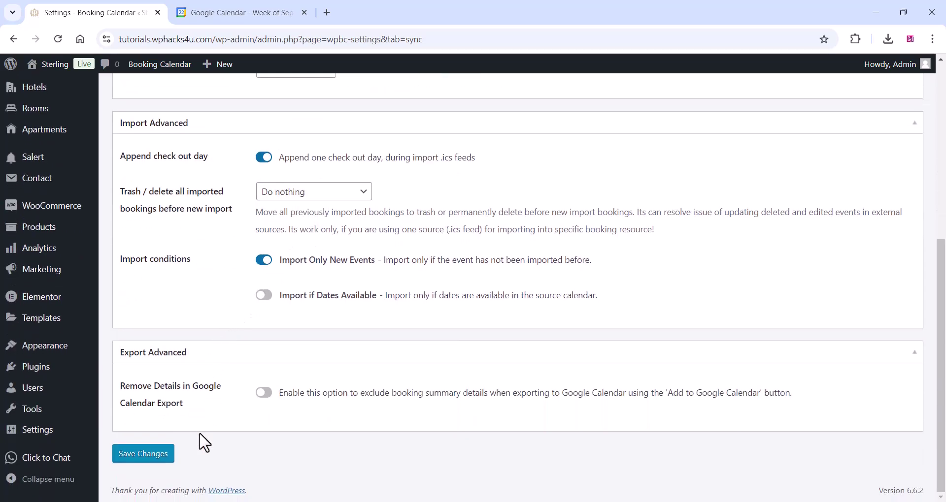
click(147, 453)
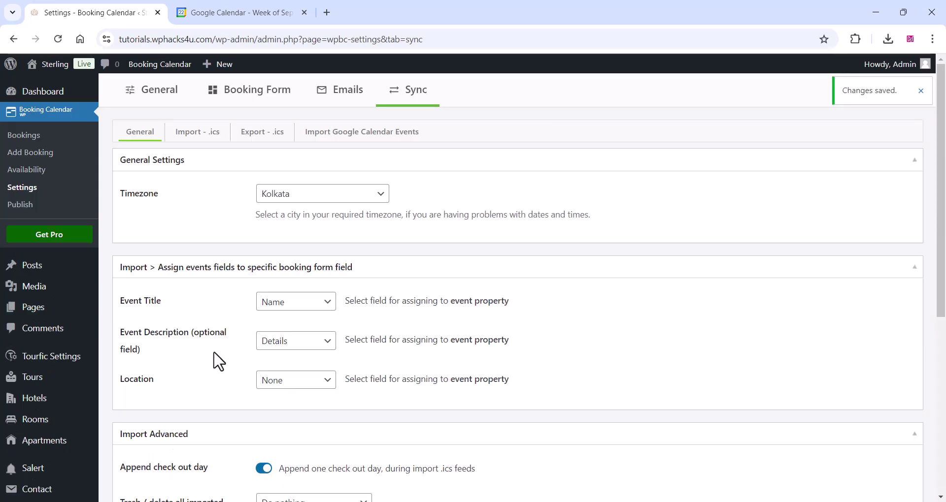
Review the .ics import instructions, then open the Google Calendar events import settings and the Google Developer Console linked in their help.
click(201, 140)
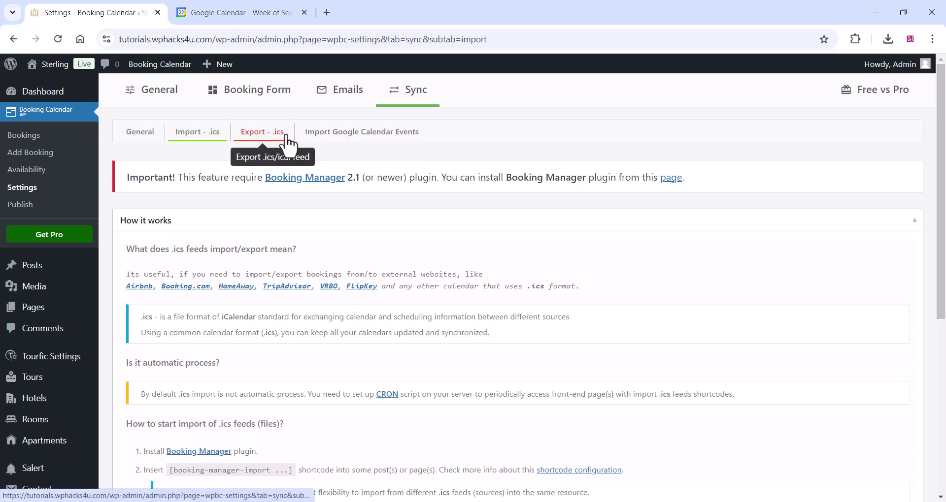
click(359, 133)
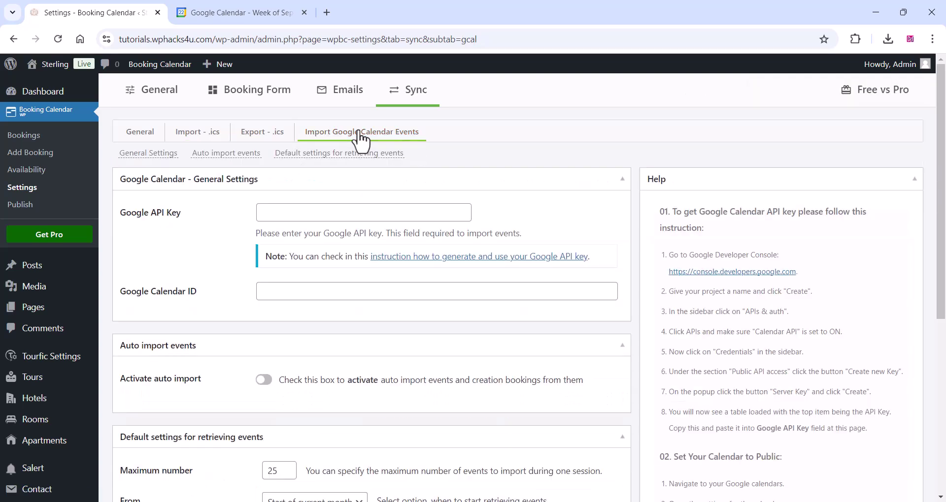
scroll(237, 207, down, 1)
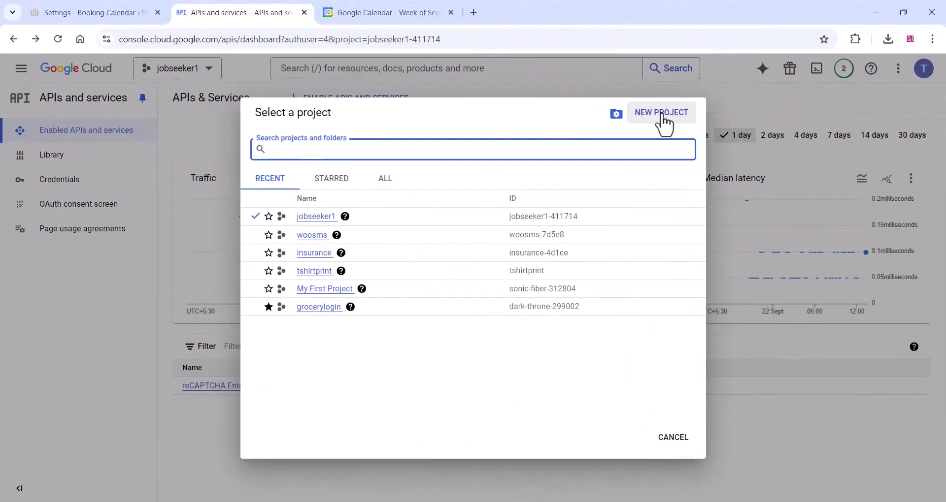
Create a new Google Cloud project named "Hotel" with no organisation.
click(661, 113)
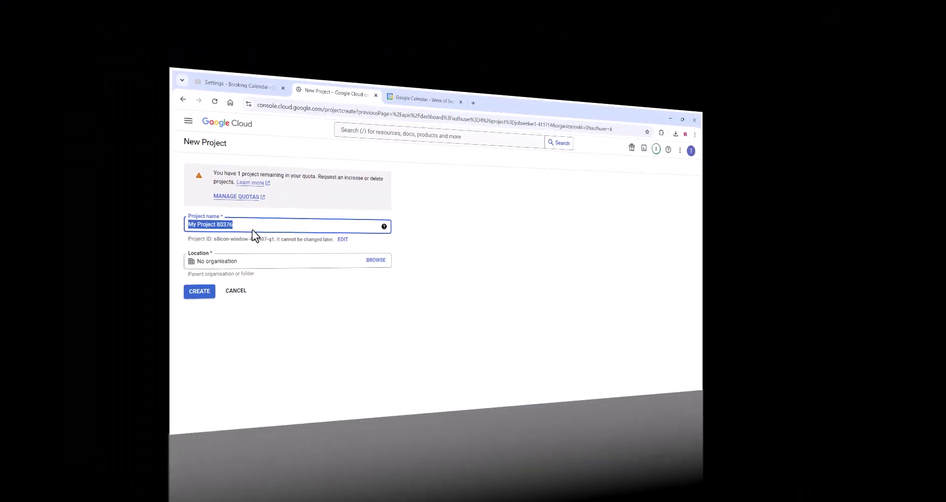
text(Hotel)
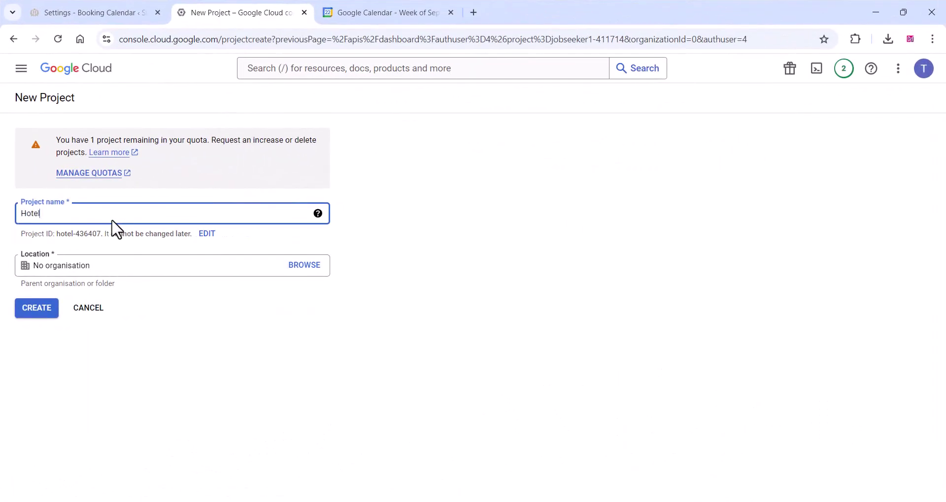
click(41, 312)
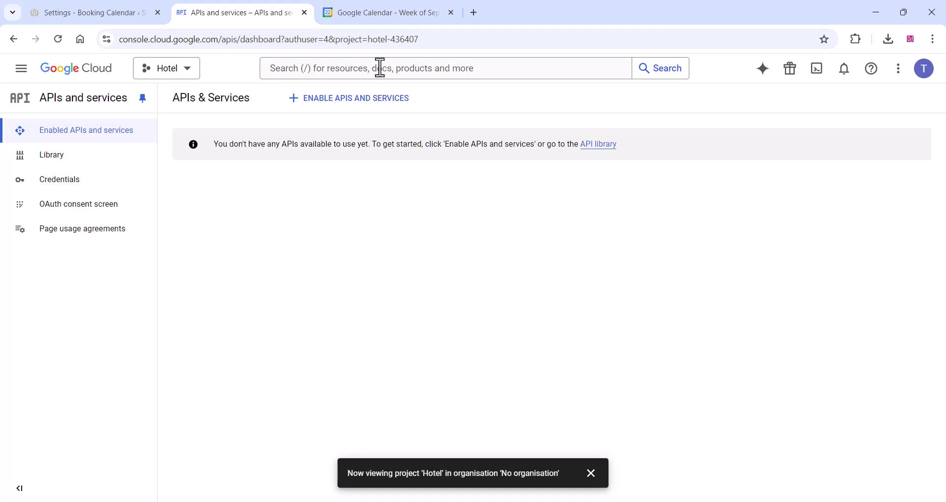
Find the Google Calendar API under Google Workspace in the API Library and enable it for the Hotel project.
click(338, 104)
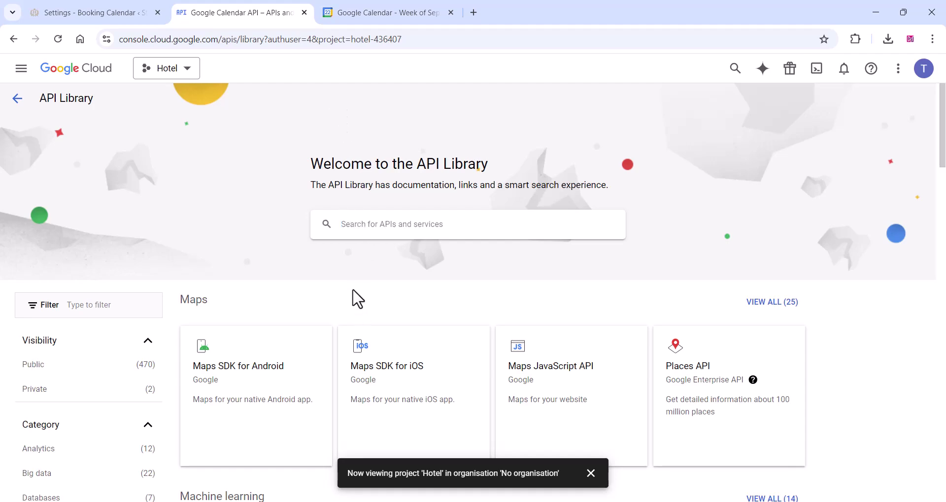
scroll(358, 298, down, 9)
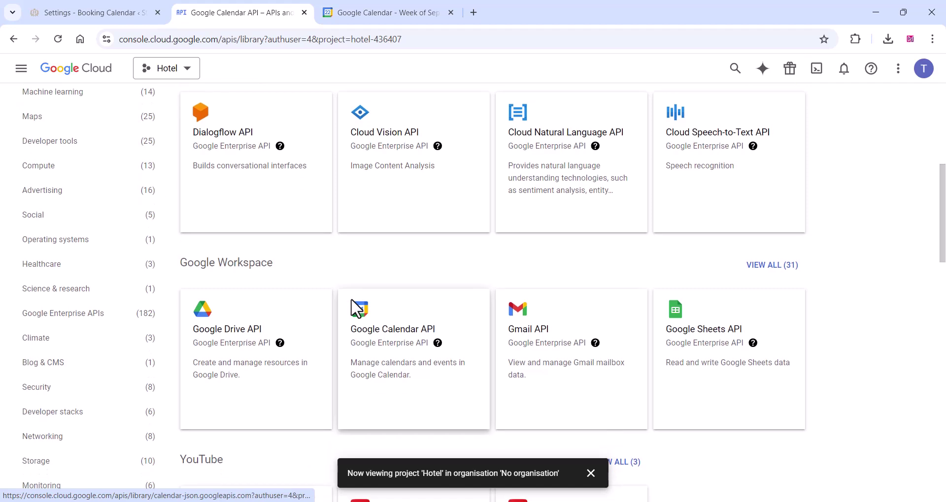
click(374, 324)
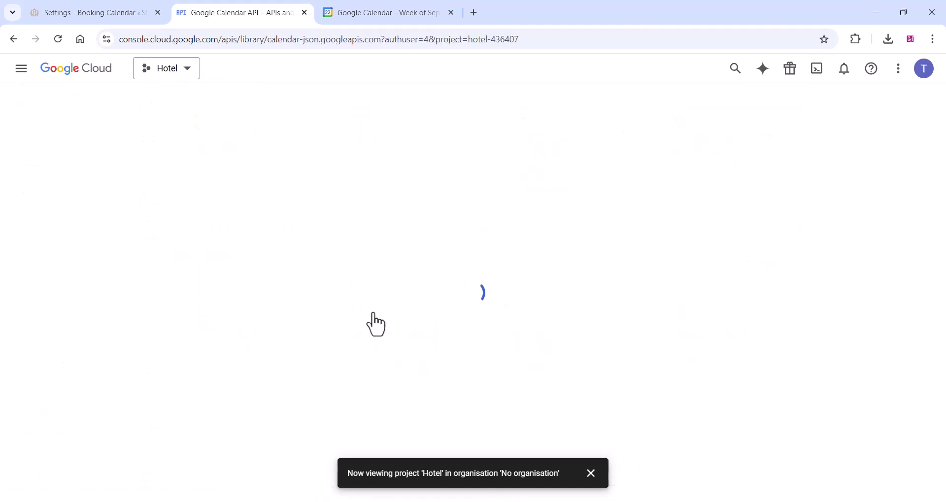
click(592, 475)
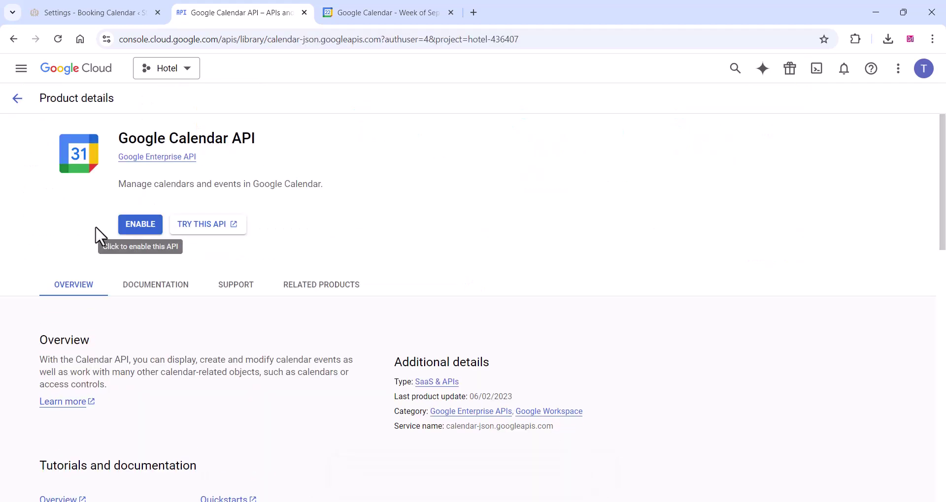
click(138, 226)
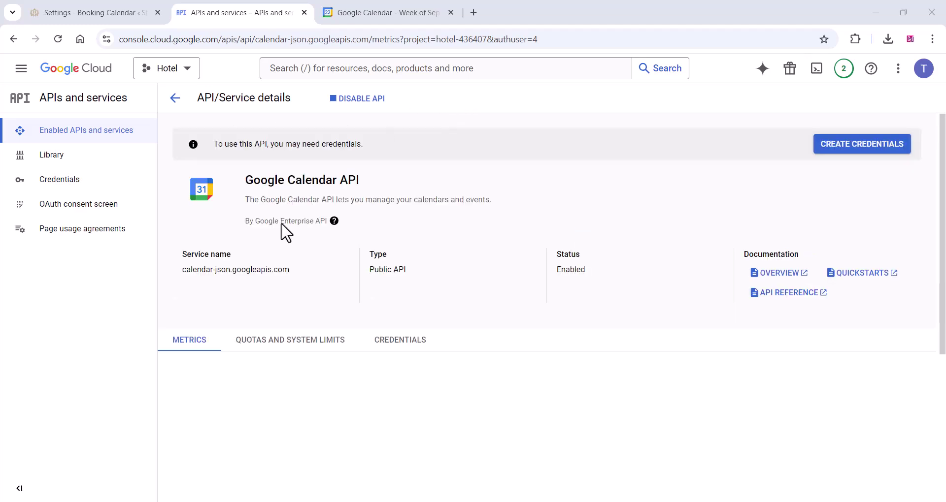
Open the Hotel project's credentials page and create a new API key.
click(398, 341)
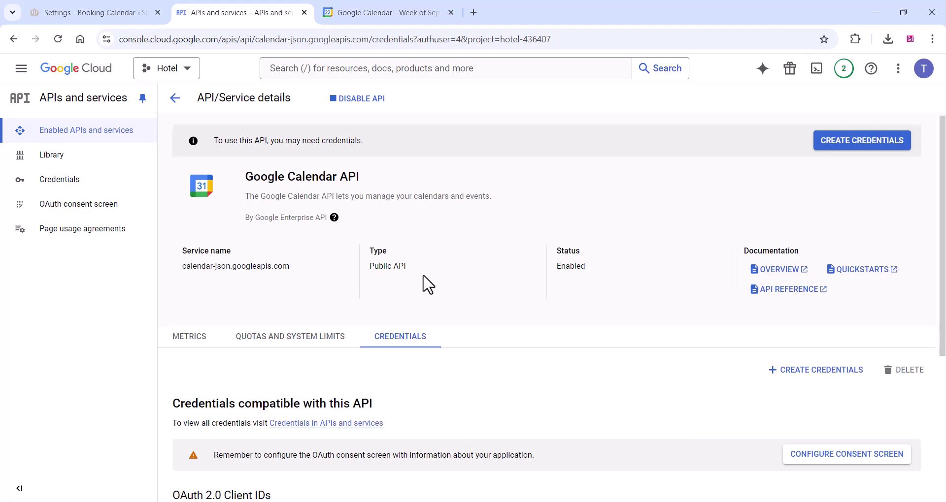
scroll(428, 283, down, 4)
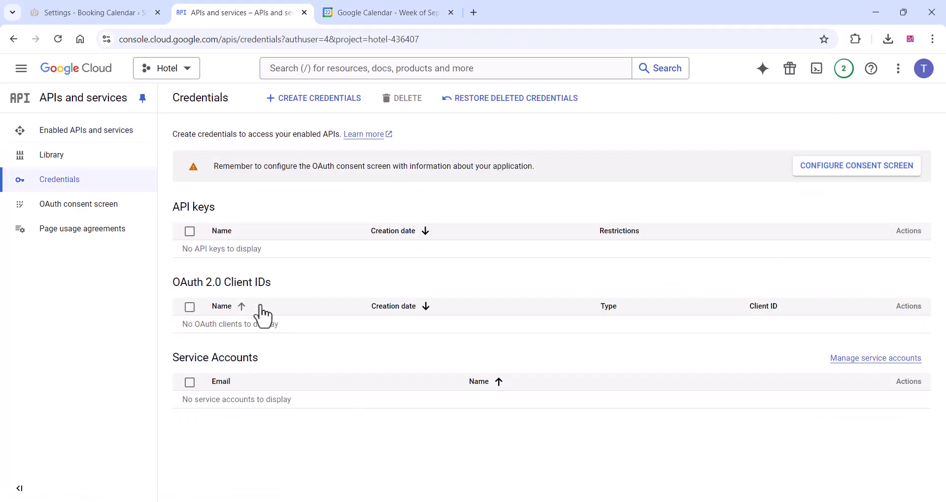
click(319, 101)
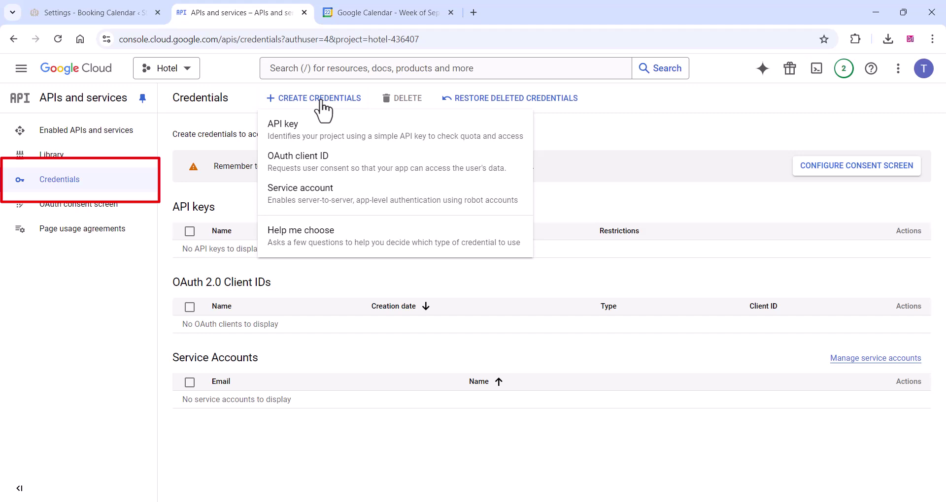
click(299, 129)
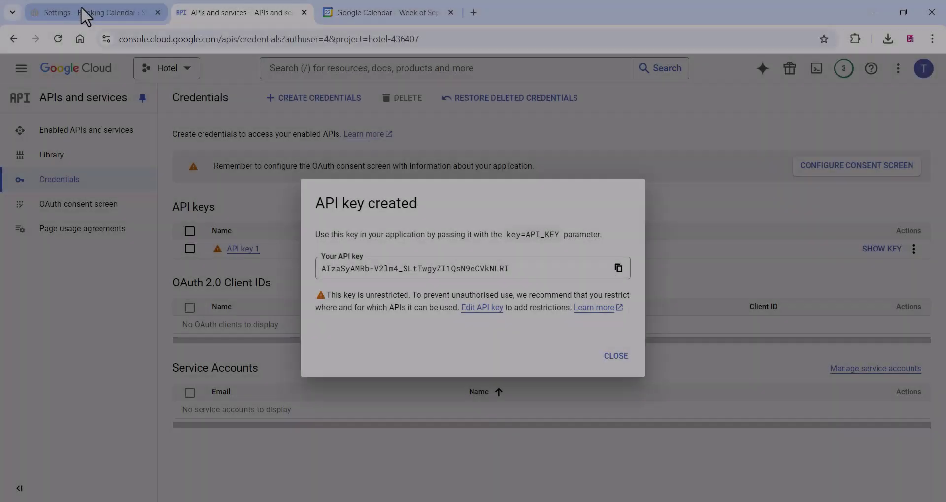
Switch to Booking Calendar's settings in WordPress and paste the copied key into the Google API Key field.
click(82, 14)
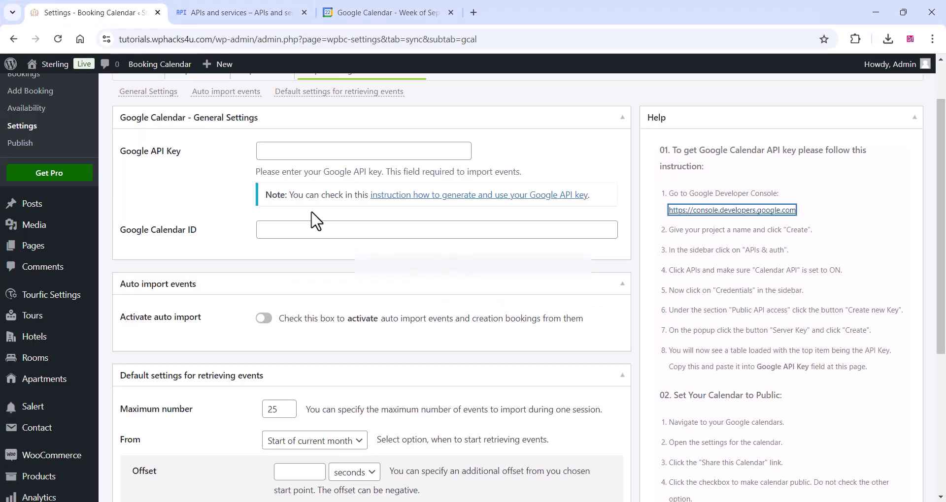
right_click(260, 155)
click(296, 266)
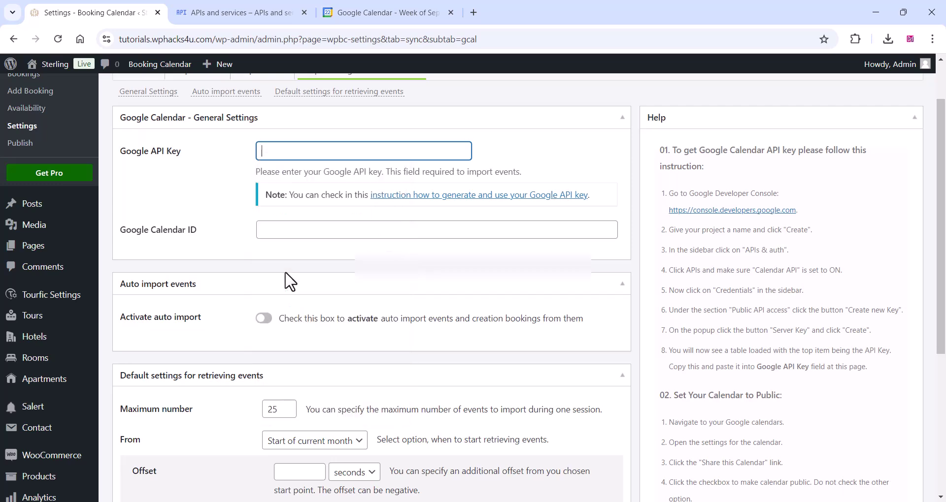
click(178, 187)
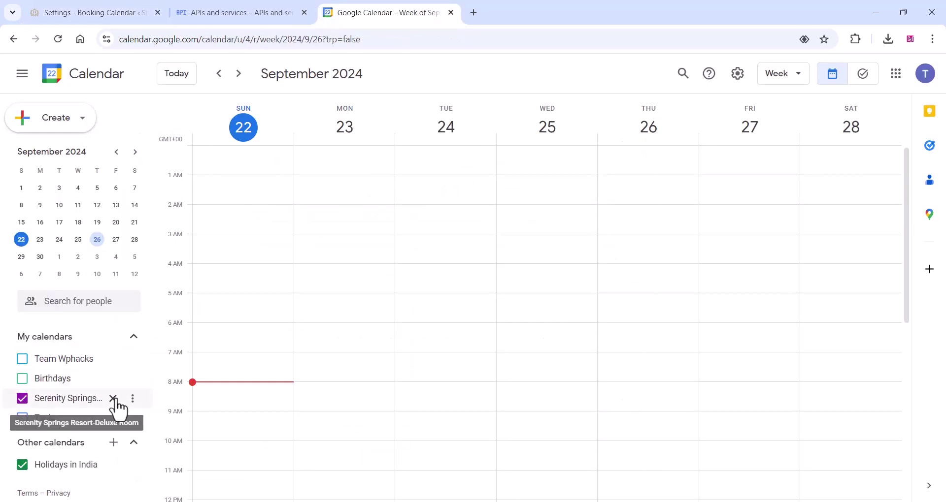
In Google Calendar, open the sharing settings of the Serenity Springs Resort-Deluxe Room calendar and make it available to the public.
click(133, 399)
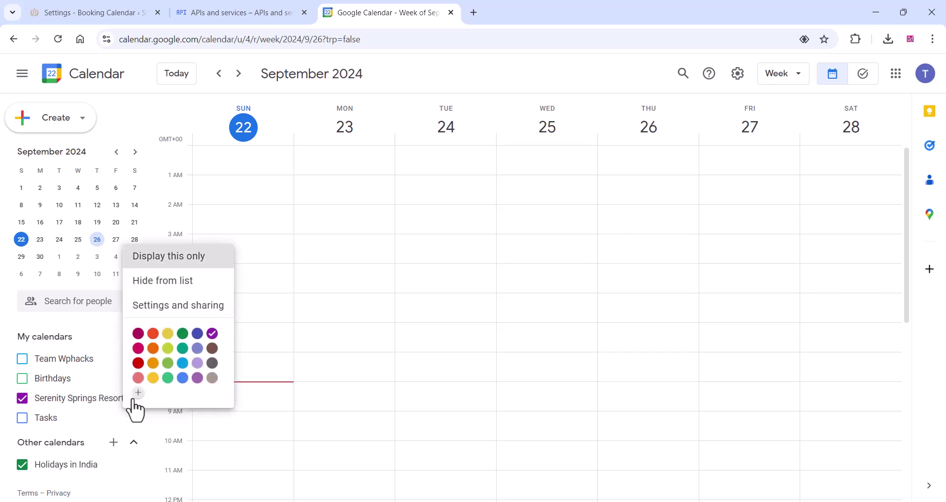
click(163, 307)
scroll(223, 311, down, 1)
scroll(226, 319, down, 3)
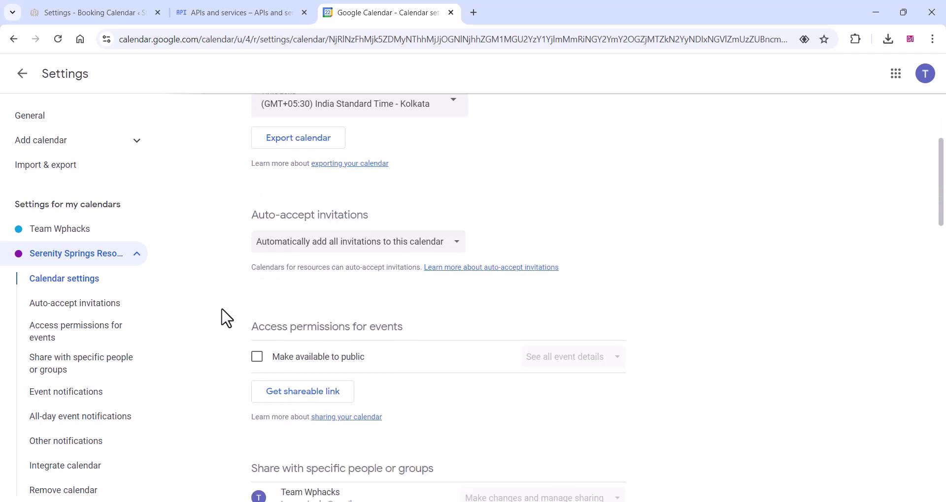
click(248, 361)
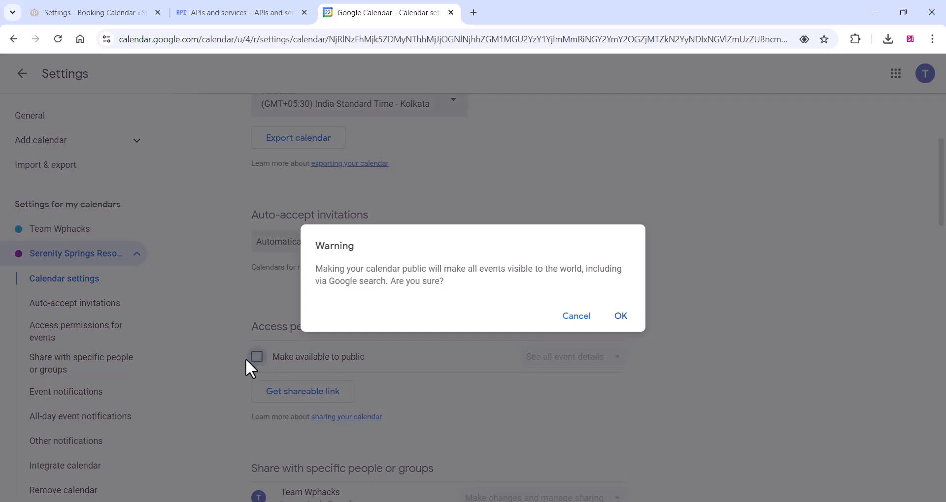
click(621, 317)
Copy the Calendar ID from the Integrate calendar section of the Serenity Springs Resort-Deluxe Room calendar's settings.
scroll(492, 333, down, 1)
scroll(472, 334, down, 2)
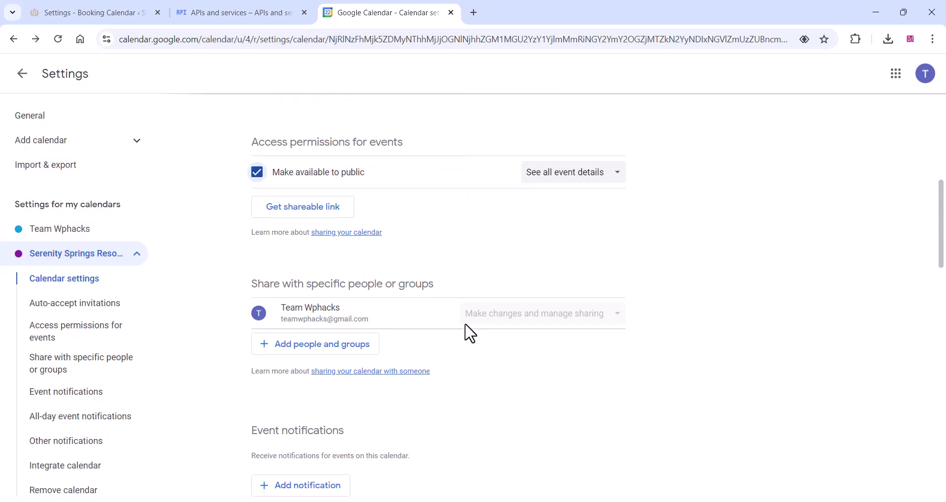
scroll(364, 319, down, 5)
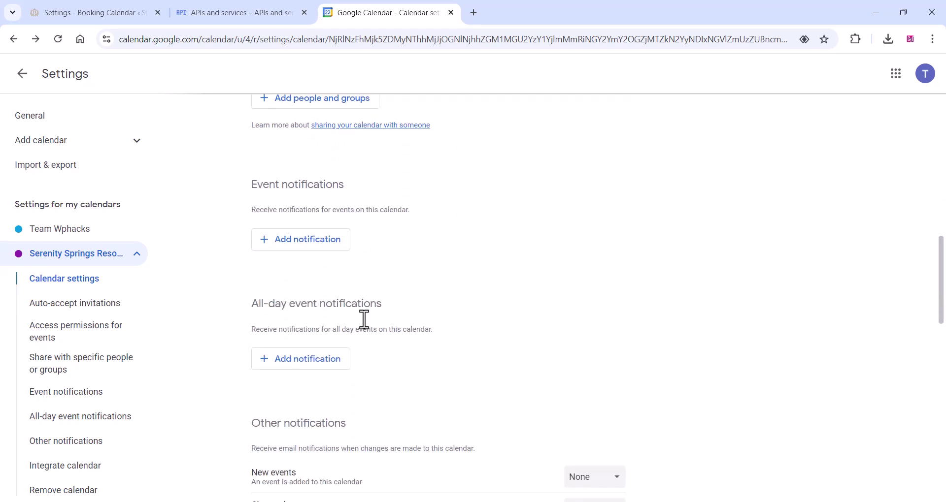
scroll(365, 319, down, 5)
scroll(363, 327, down, 4)
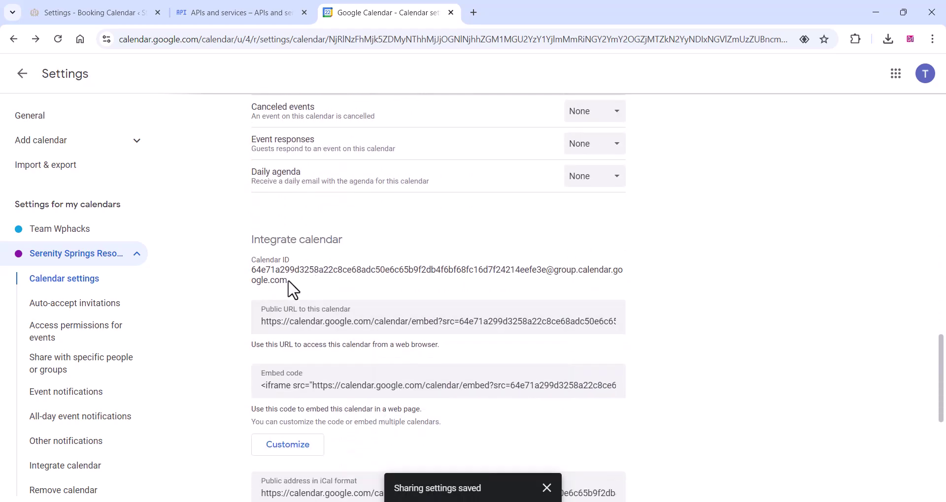
drag(288, 282, 253, 275)
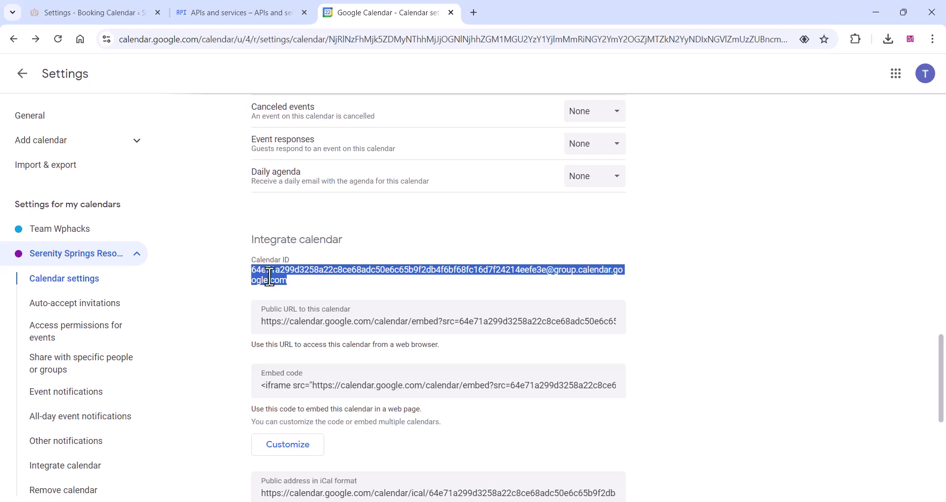
right_click(269, 277)
click(287, 289)
Switch to Booking Calendar's Google Calendar import settings in WordPress and paste the copied ID as the Google Calendar ID.
click(95, 12)
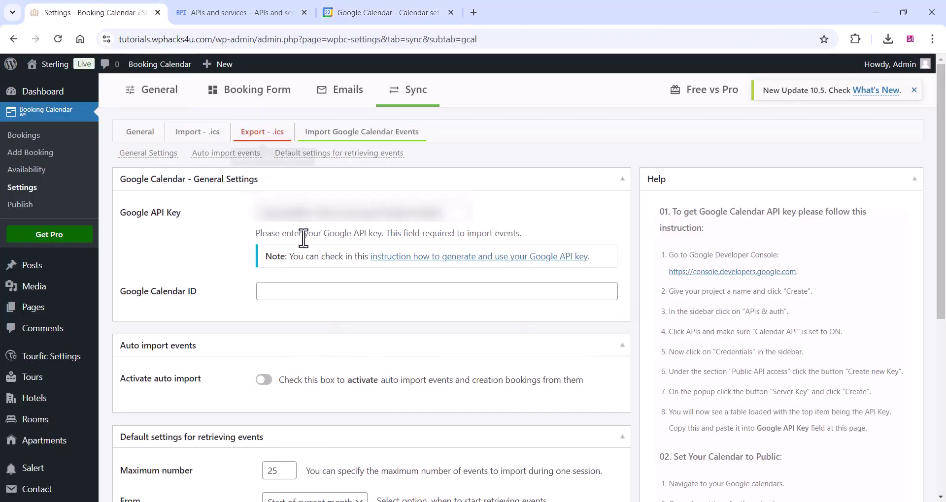
right_click(275, 291)
click(307, 167)
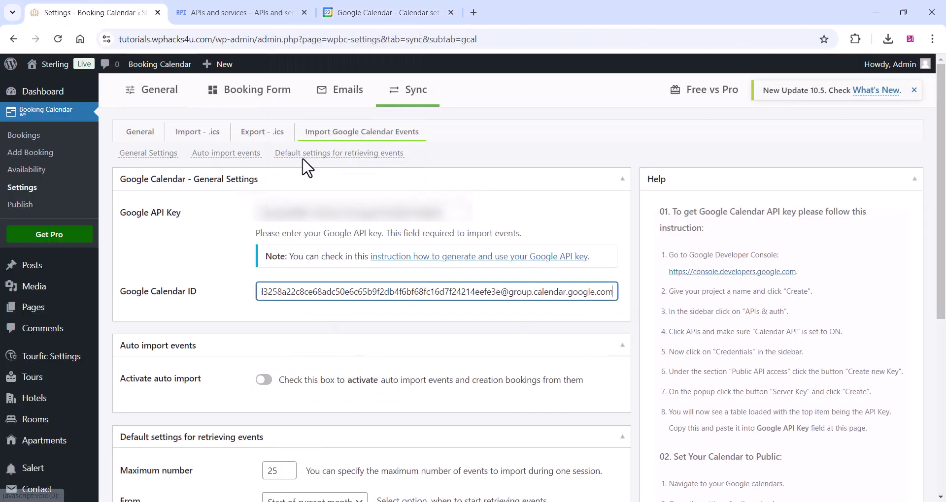
click(228, 297)
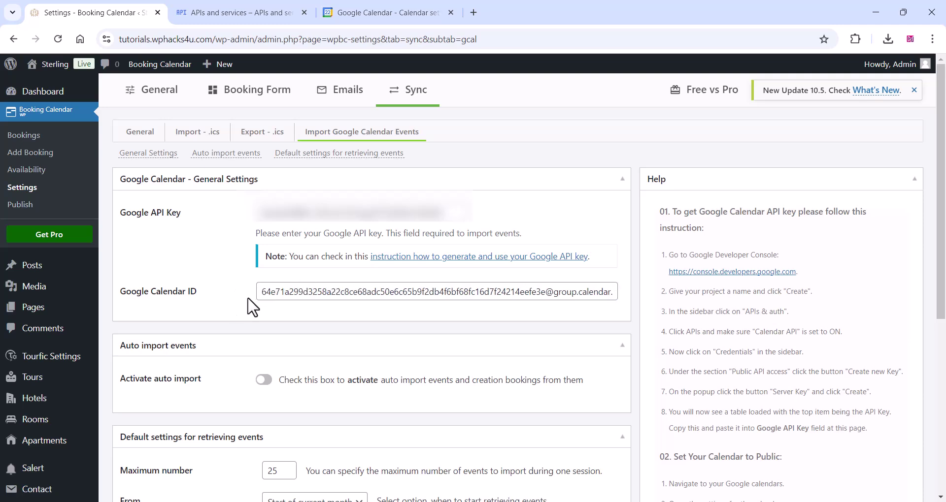
Activate auto import of Google Calendar events in the Booking Calendar sync settings.
scroll(252, 308, down, 3)
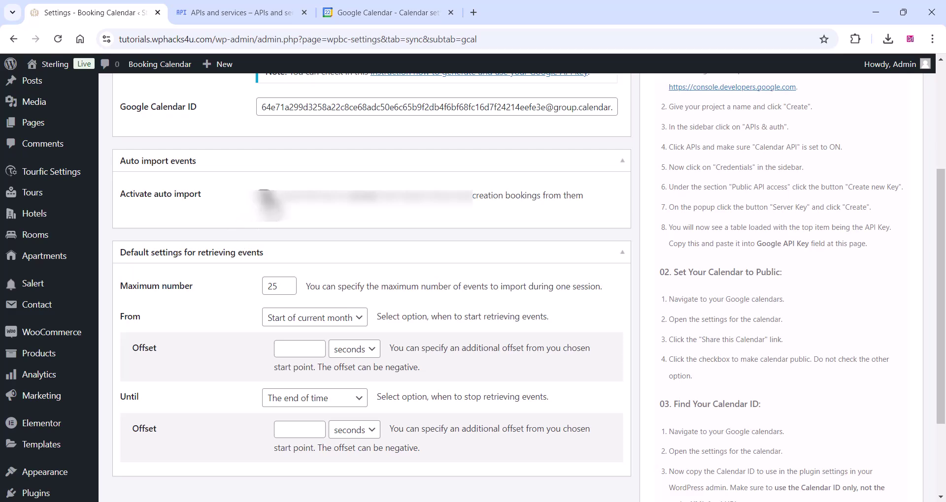
click(266, 196)
scroll(221, 274, down, 2)
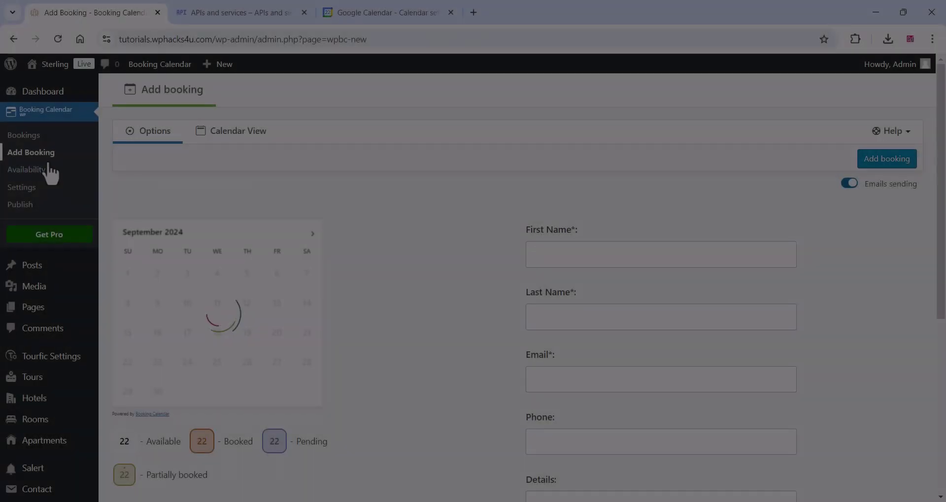
Open the submitted September 22–23, 2024 booking as a new Google Calendar event and review its Free/Busy availability options.
scroll(294, 268, down, 1)
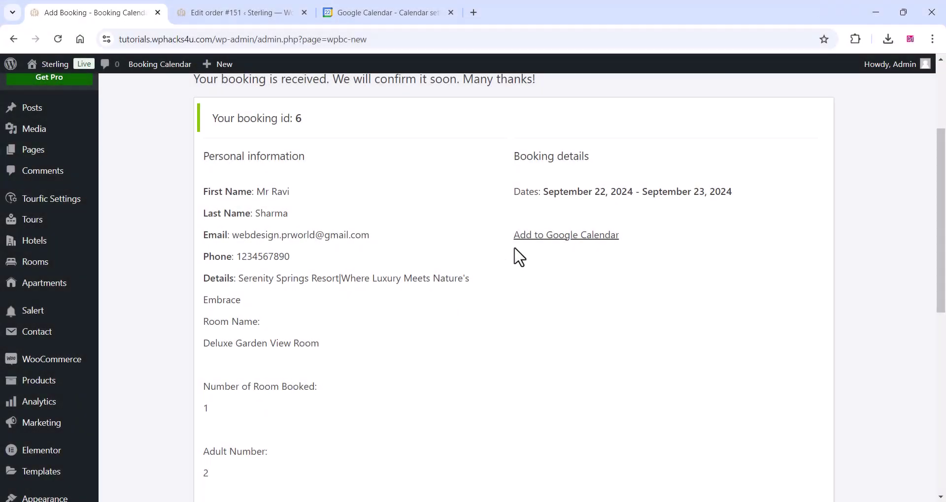
click(572, 236)
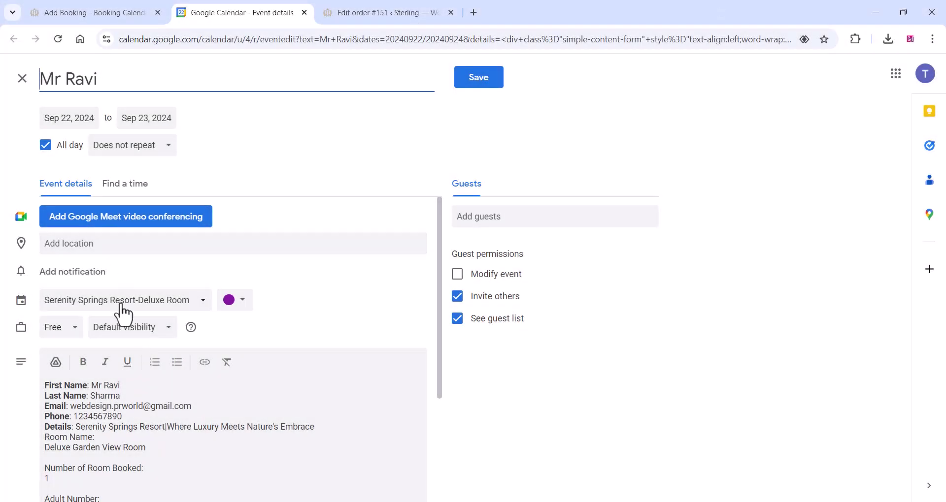
click(73, 328)
click(72, 328)
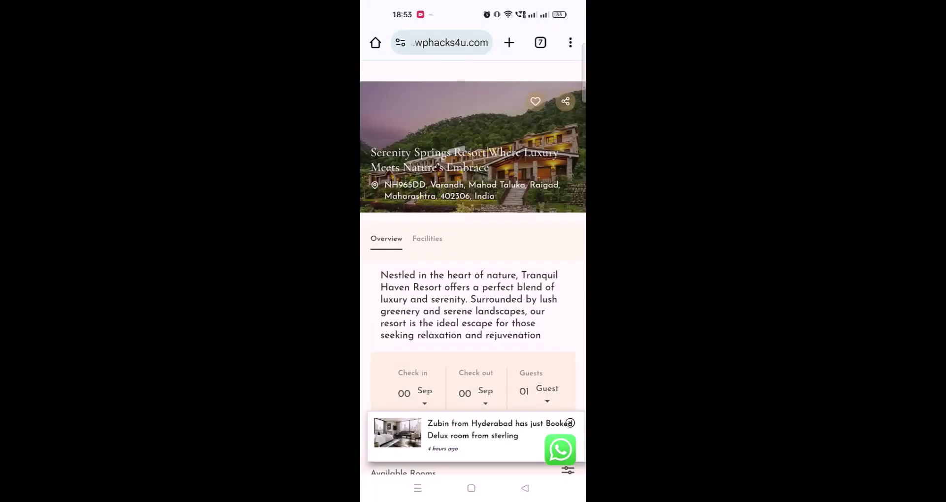
On the resort's mobile page, check booking availability from 24 Sep to 25 Sep for three guests, including children.
scroll(473, 247, down, 5)
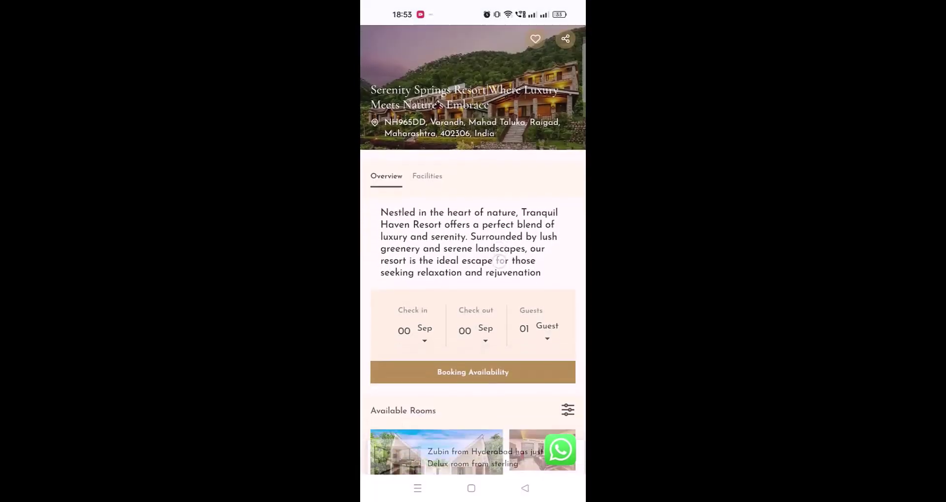
click(424, 265)
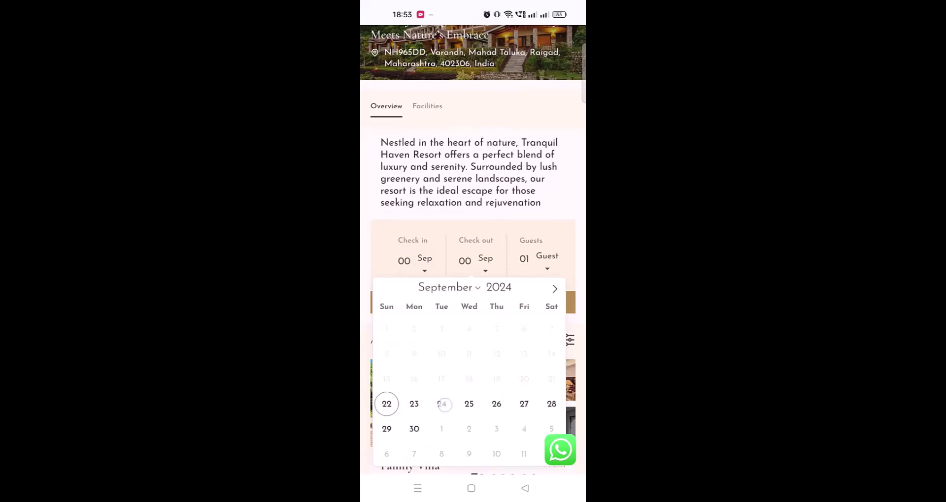
click(442, 404)
click(469, 404)
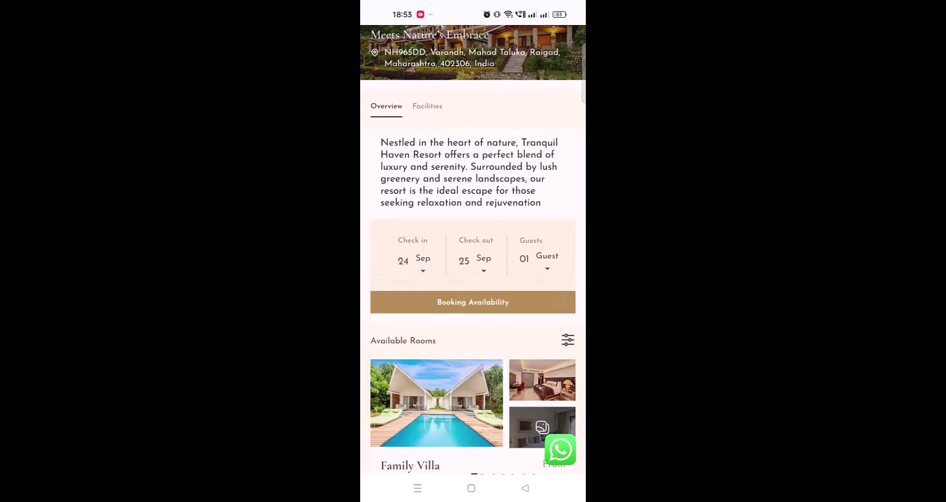
click(539, 259)
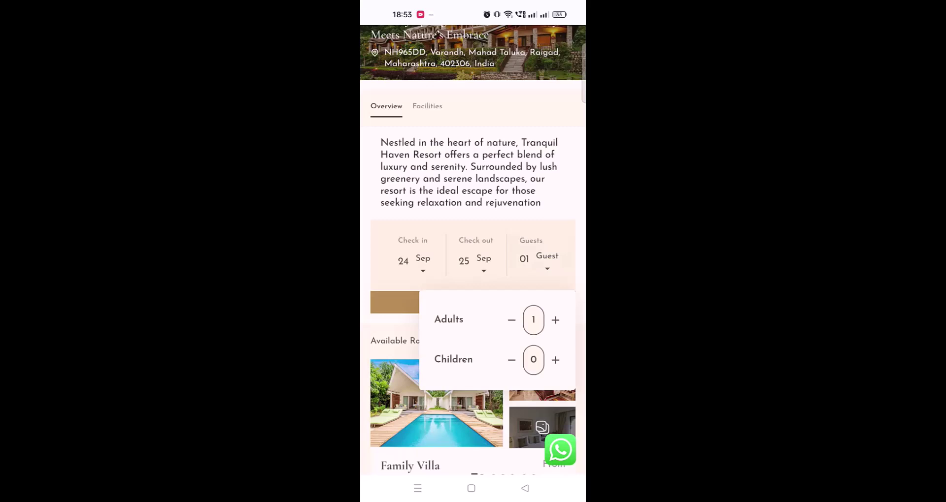
click(555, 360)
click(394, 302)
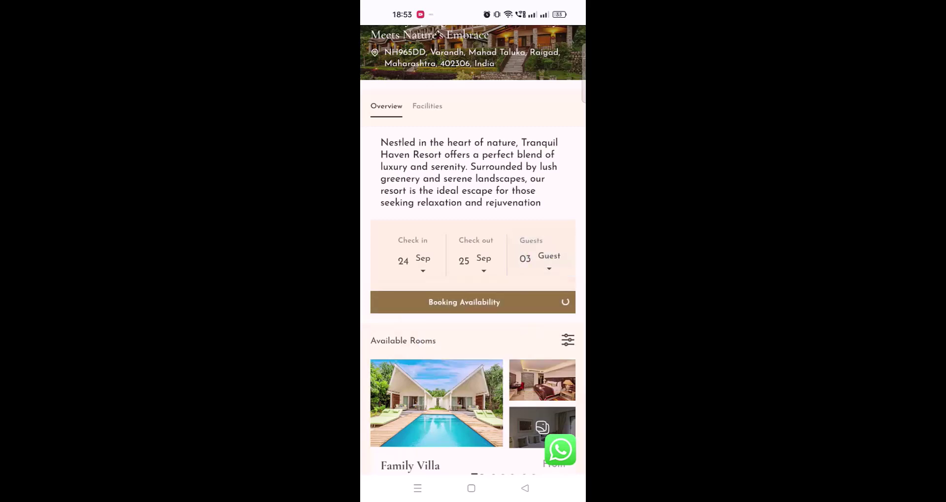
Select one Luxury Suite with Private Terrace from the available rooms and reserve it.
scroll(473, 296, down, 2)
scroll(473, 246, down, 5)
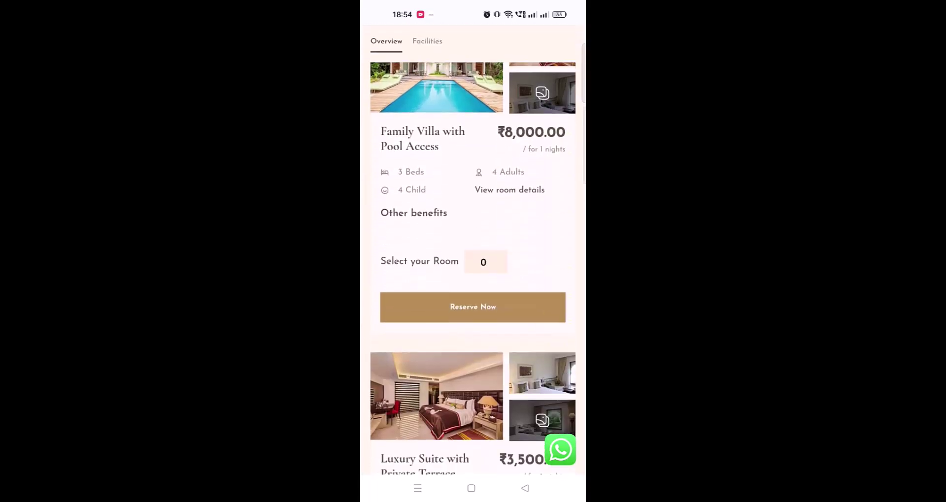
scroll(497, 323, down, 4)
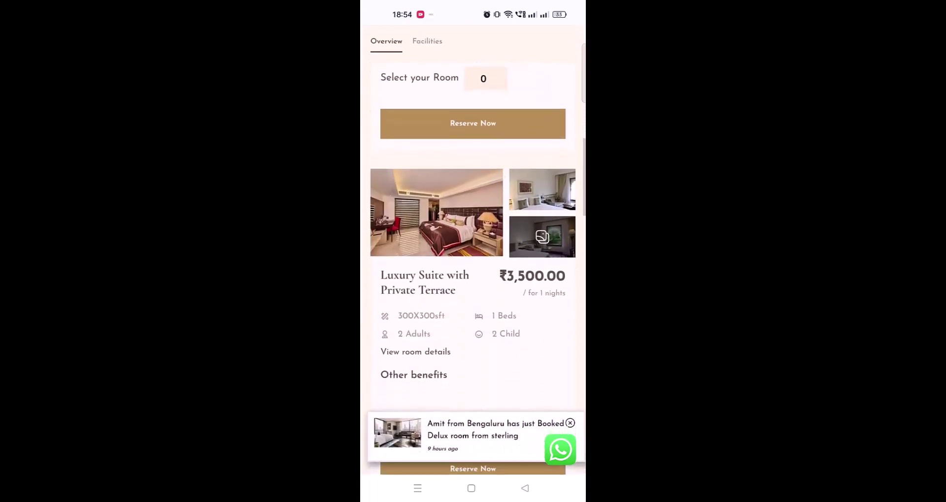
scroll(515, 302, down, 2)
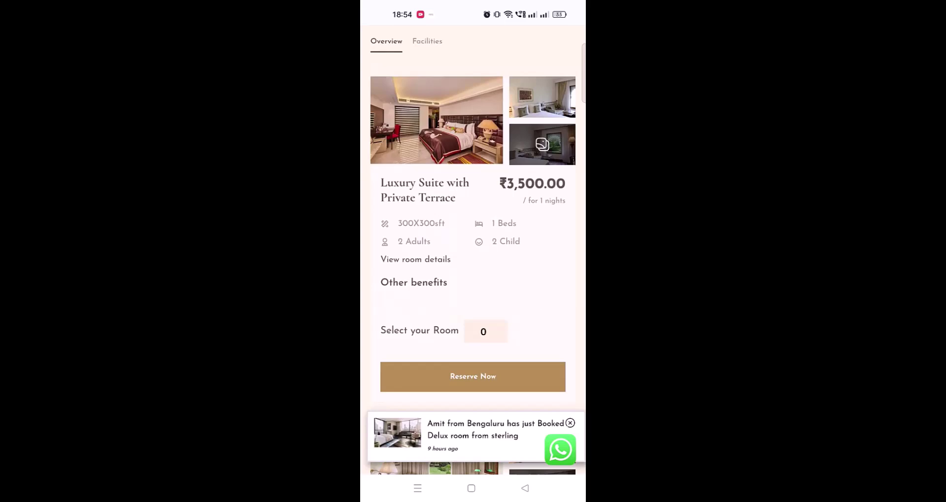
scroll(535, 296, down, 1)
click(485, 297)
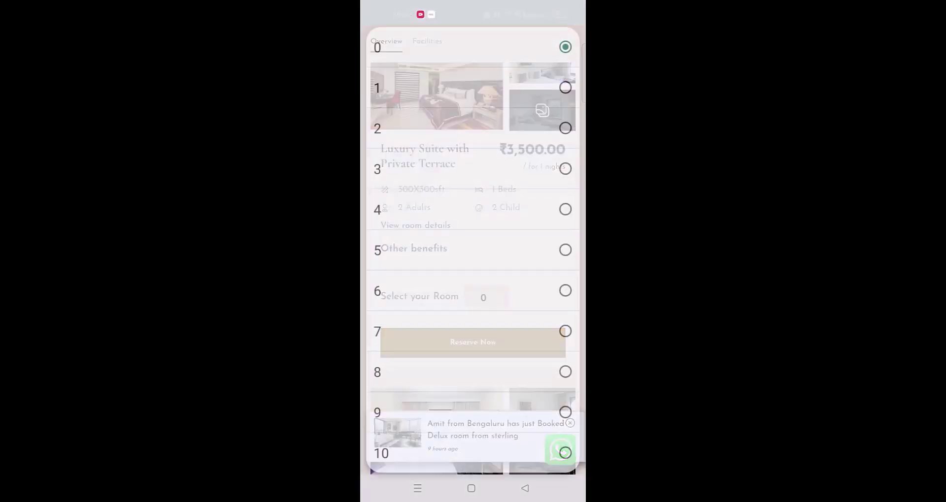
click(565, 88)
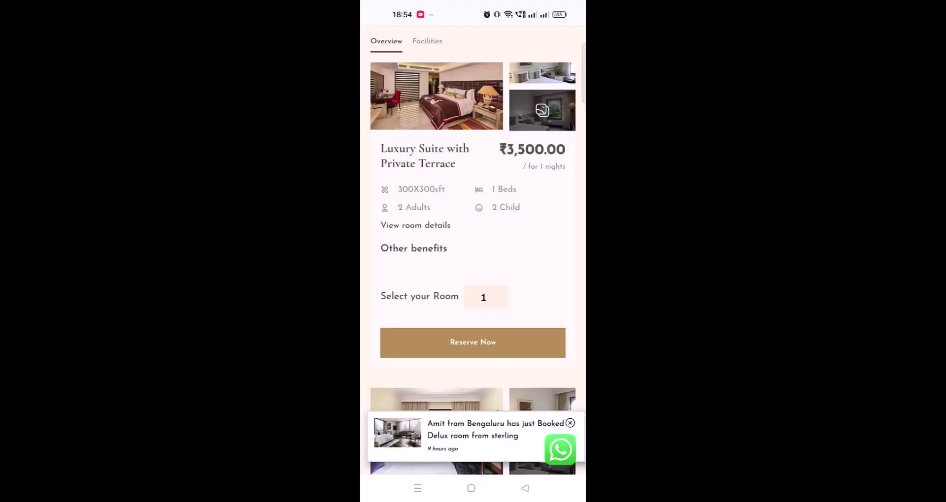
click(490, 342)
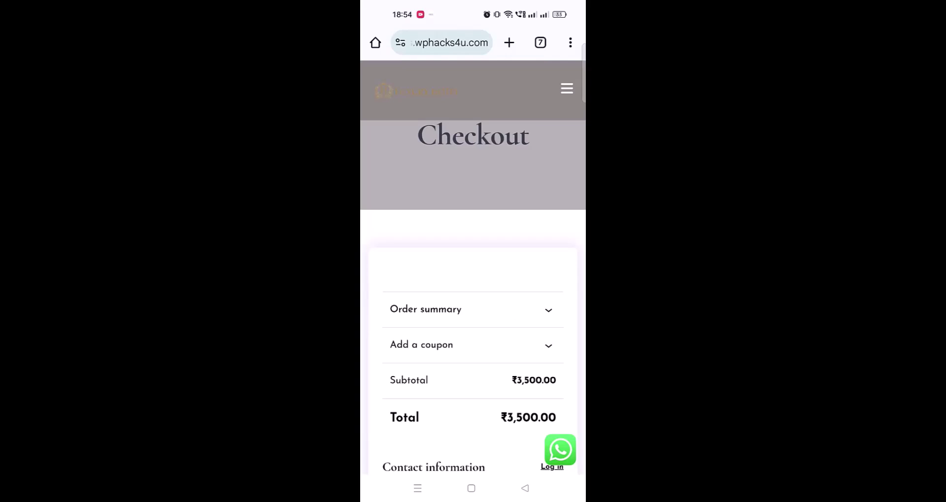
At checkout, opt in to WhatsApp order updates and place the order with the Pay at Hotel payment option.
scroll(473, 295, down, 5)
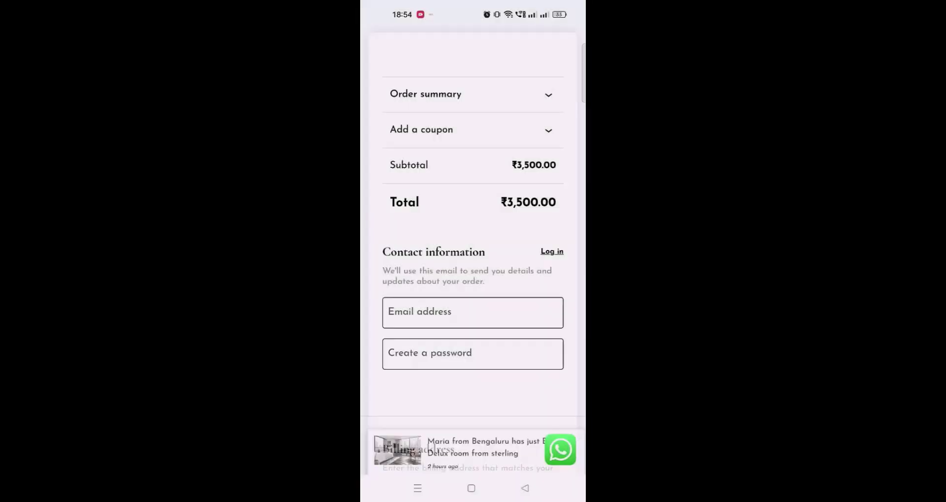
scroll(473, 296, down, 6)
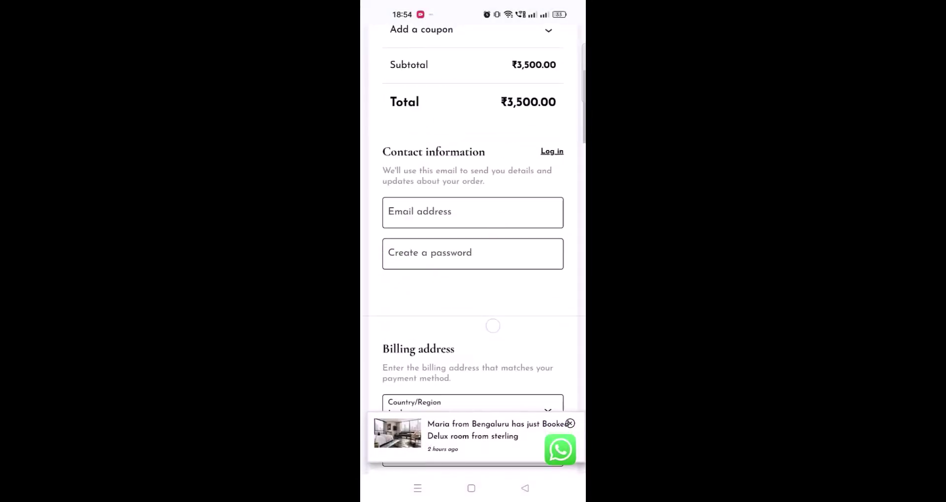
scroll(473, 250, down, 8)
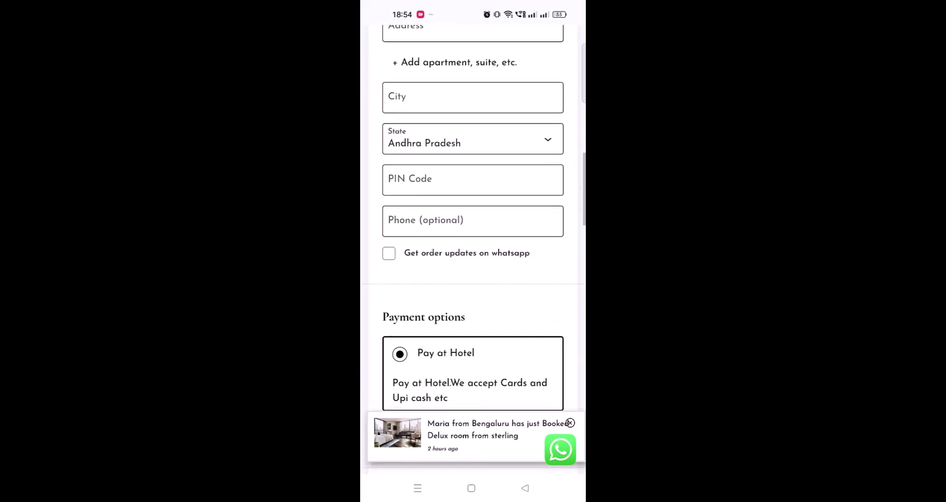
scroll(473, 246, down, 2)
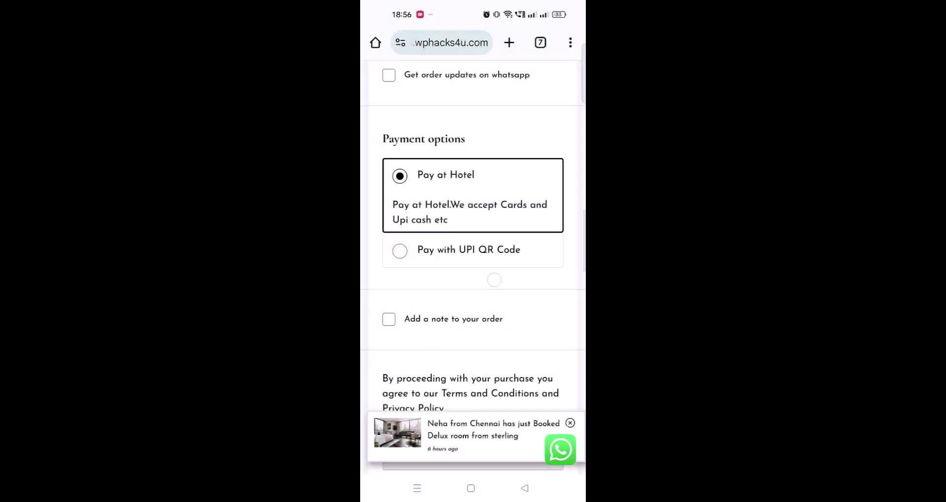
click(388, 75)
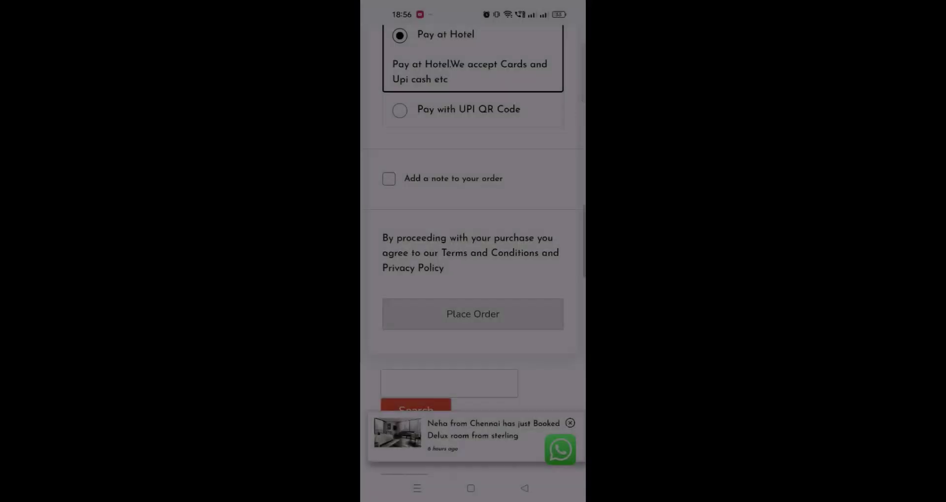
click(485, 313)
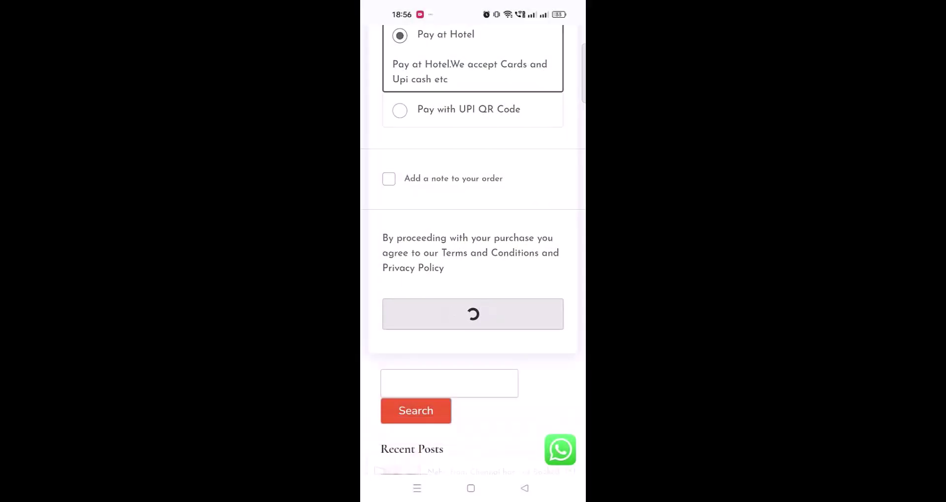